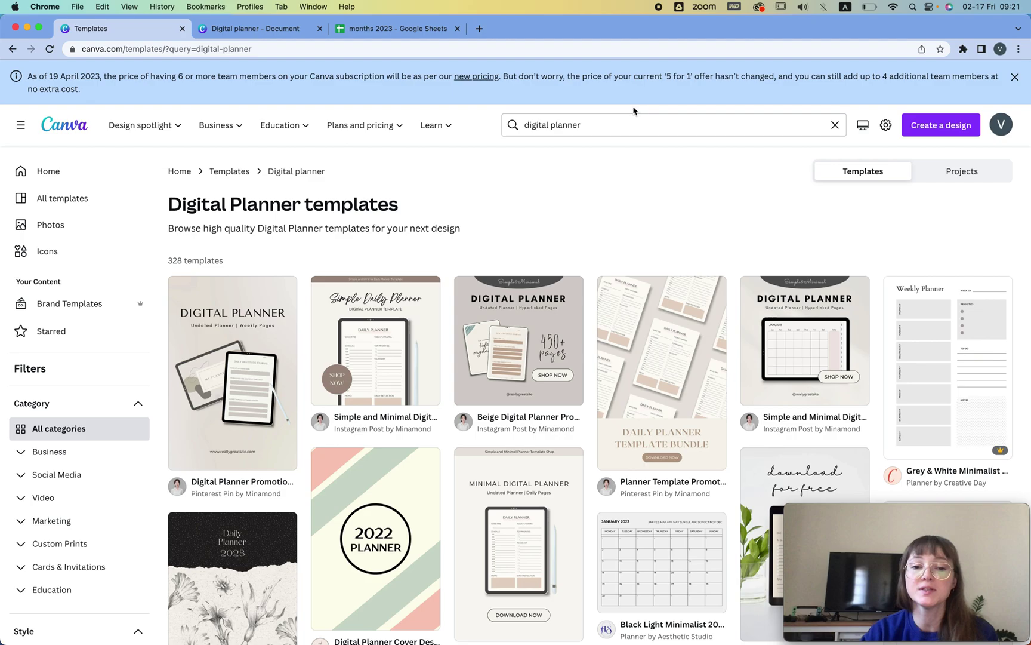
- Search the template library for "digital planner 2023" and look through the planner and calendar templates
double_click(601, 126)
triple_click(601, 126)
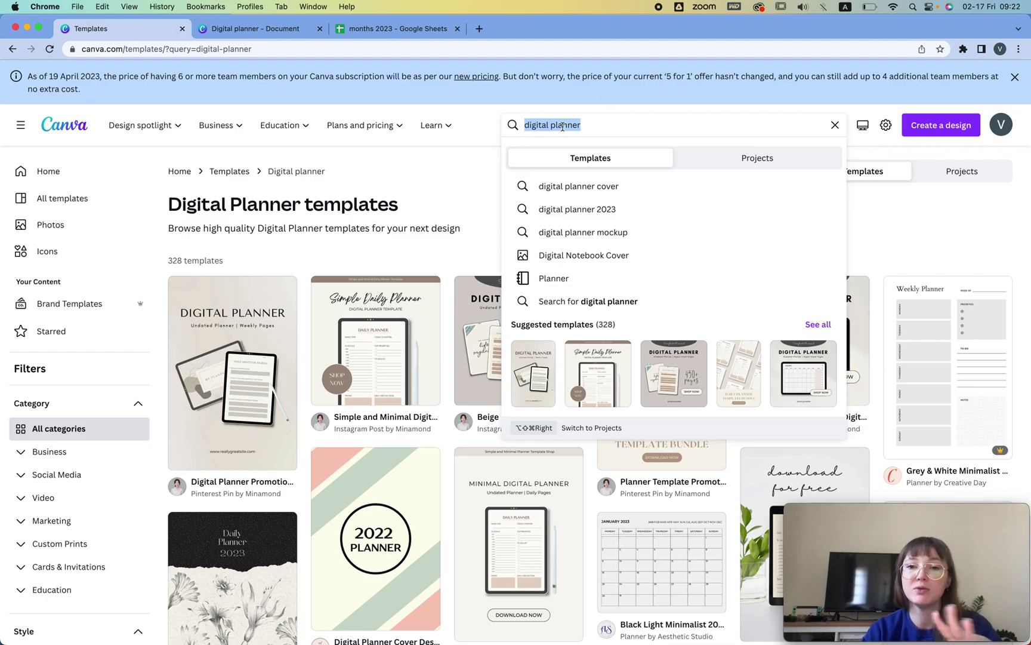
click(602, 209)
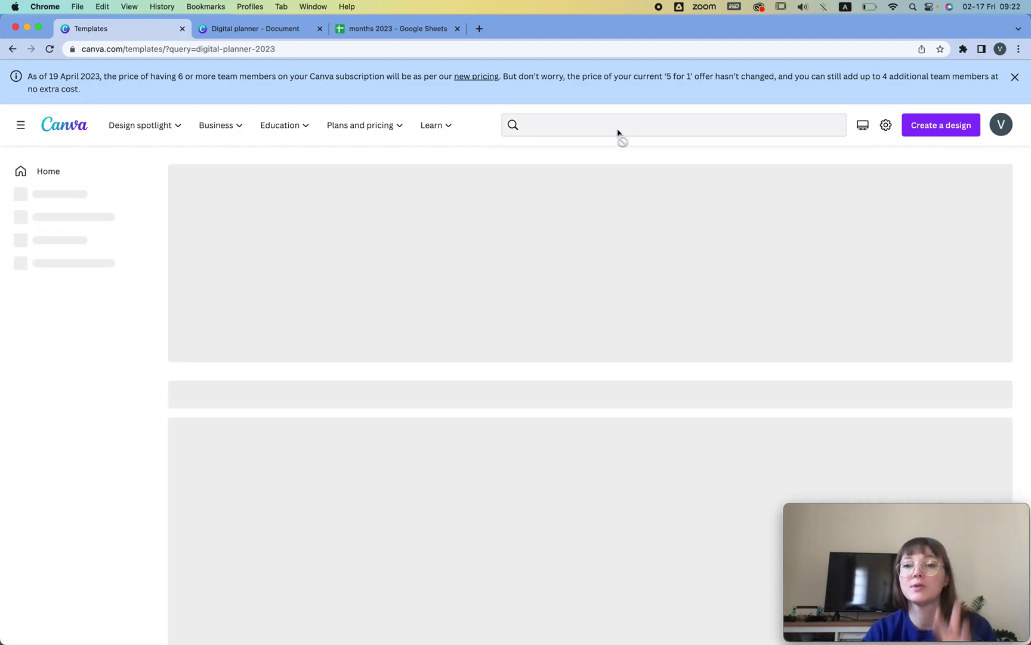
scroll(542, 304, down, 8)
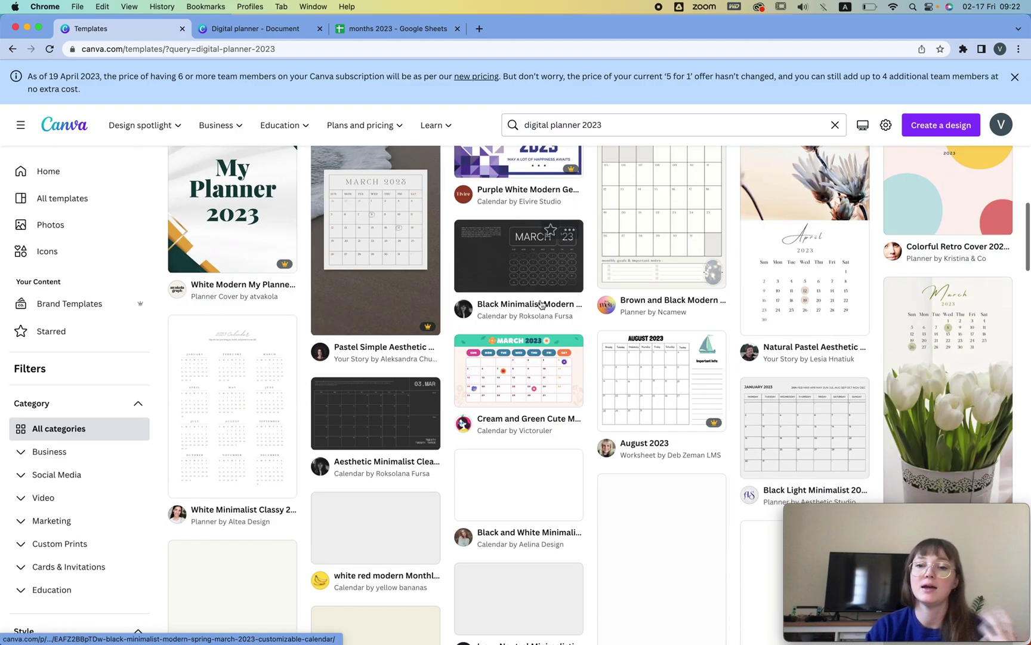
scroll(542, 302, down, 10)
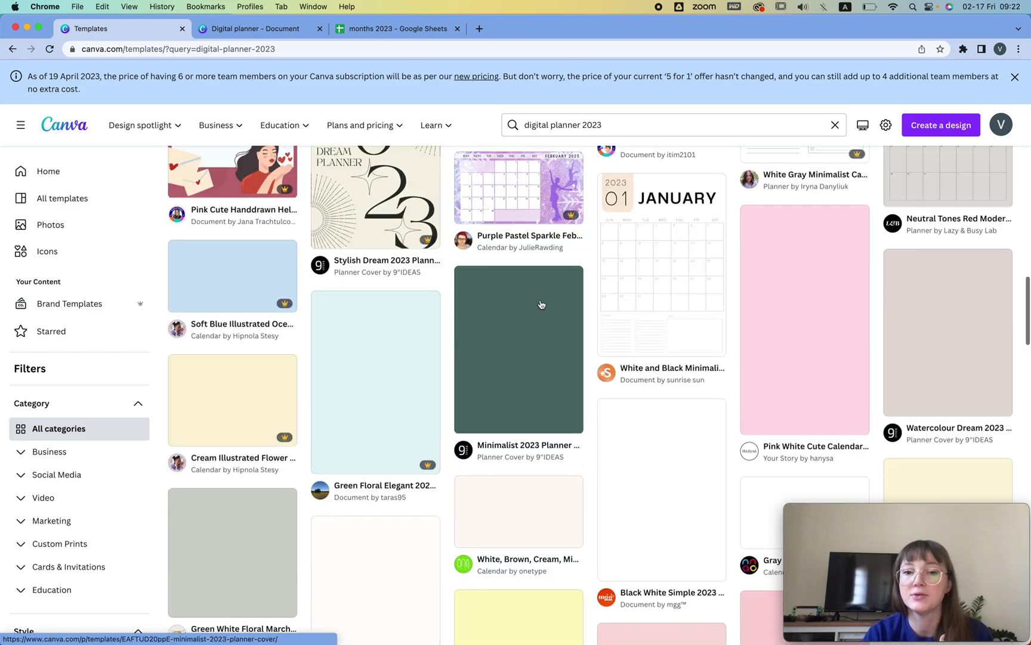
scroll(542, 301, up, 15)
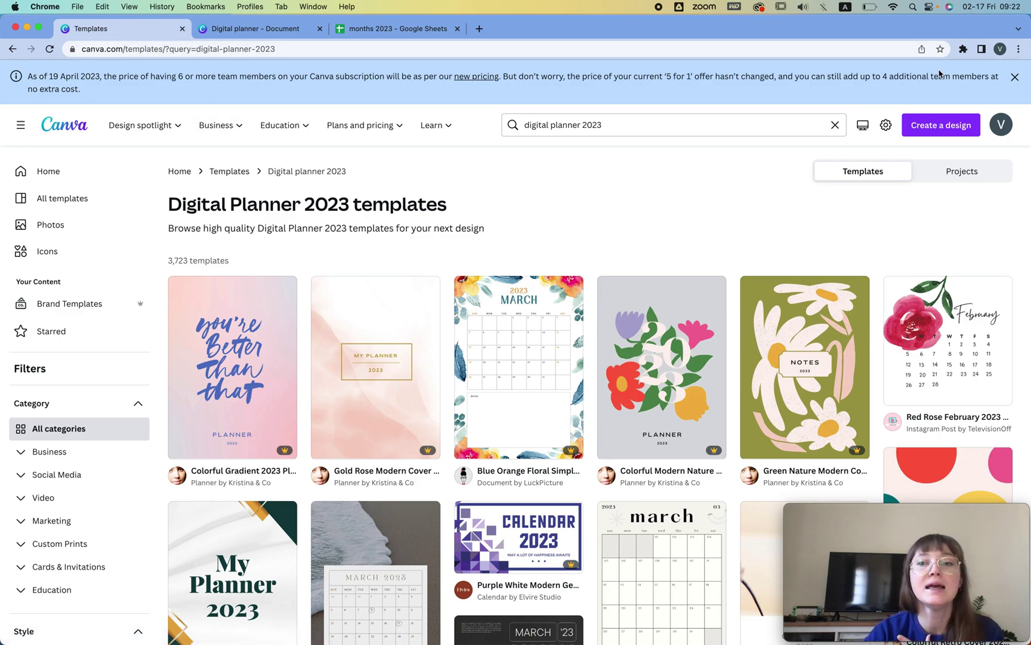
- Create a new blank design using the US Letter Document format
click(938, 127)
text(us)
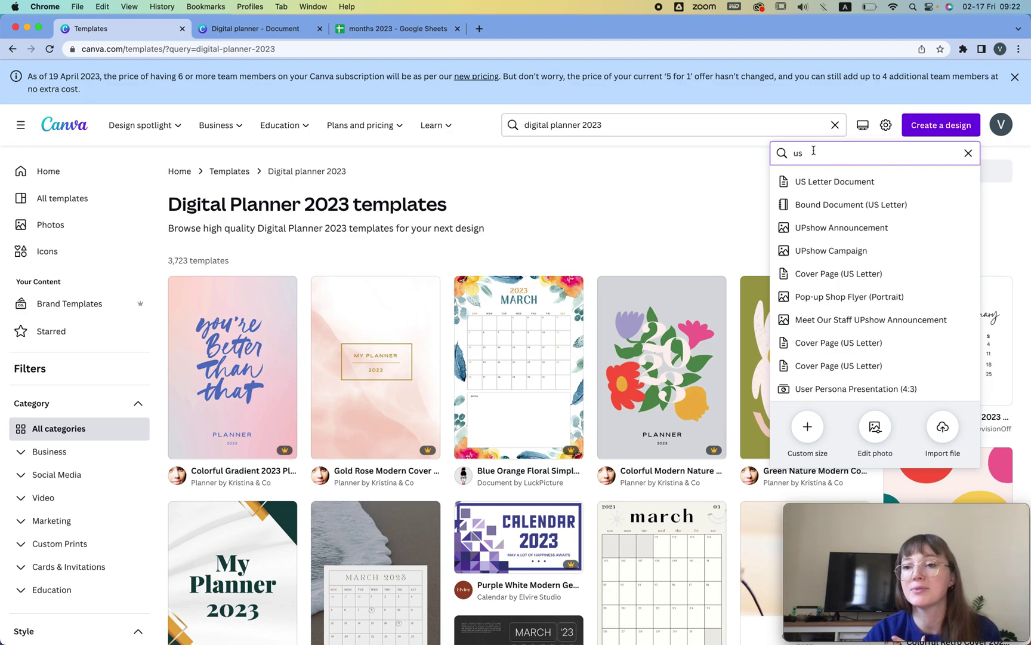
click(840, 183)
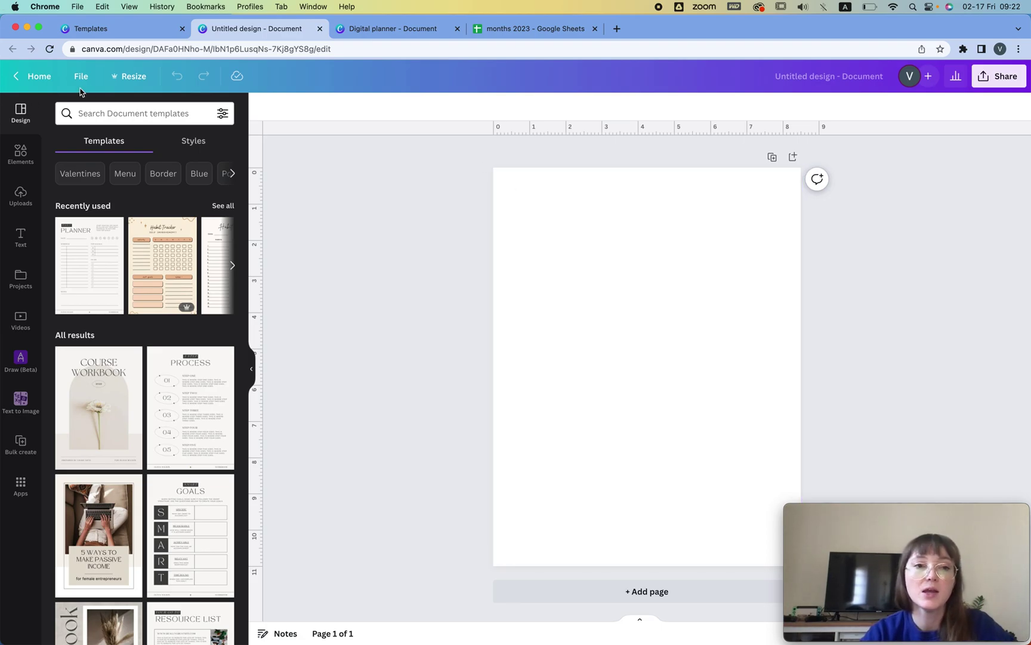
- Search the document templates for "monthly" and apply the pink Monthly Planner template with the notes box to the blank page
click(134, 113)
text(monthly)
key(Return)
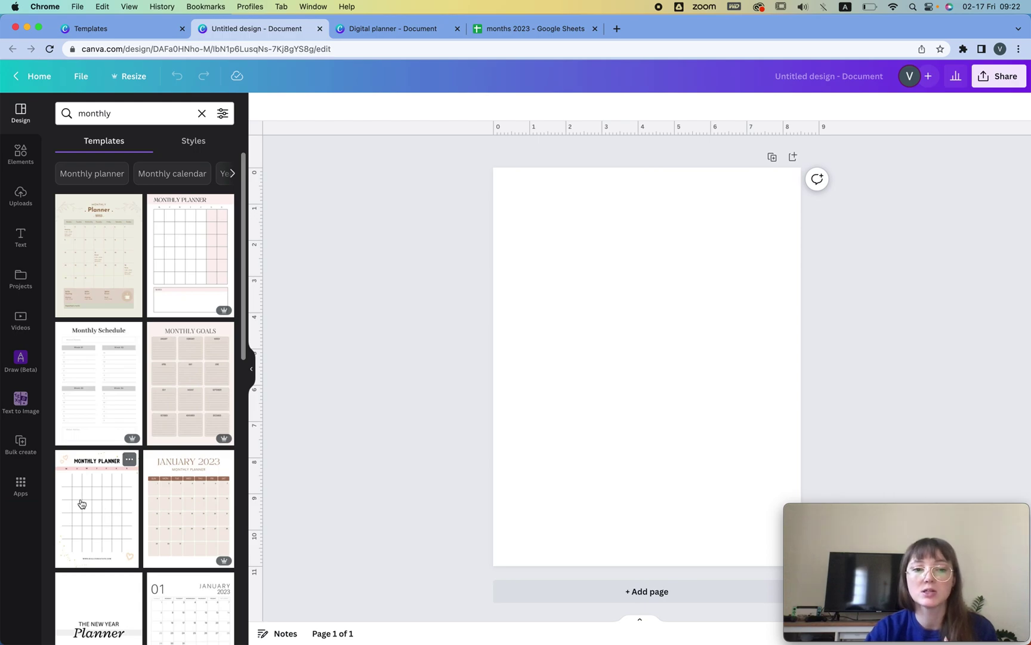
click(199, 277)
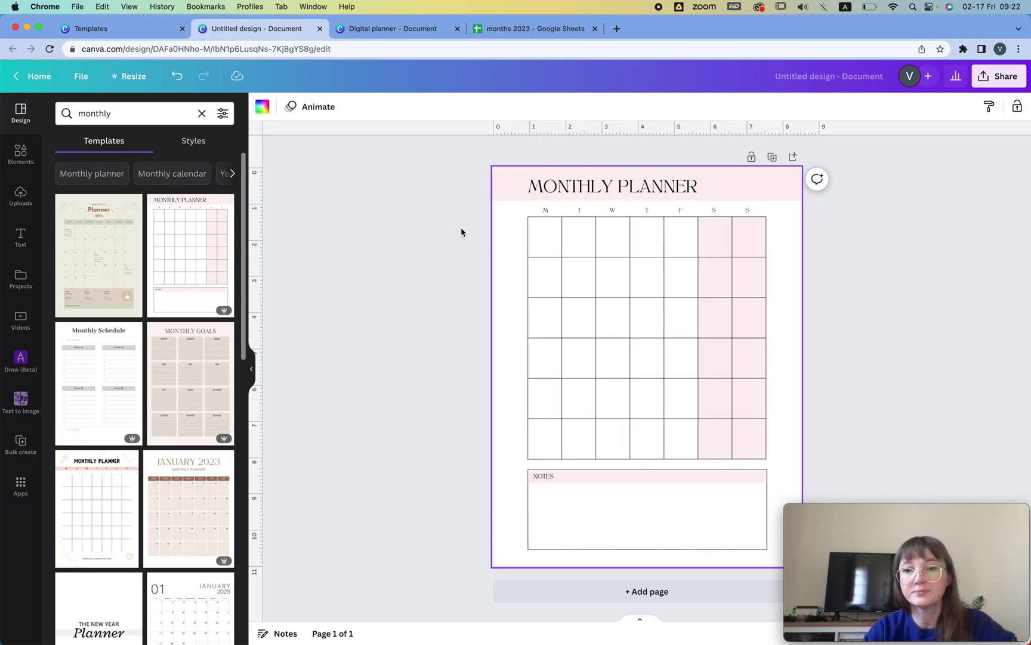
- Change the "Monthly Planner" title's font to The Seasons and turn off its uppercase formatting
click(564, 185)
click(283, 112)
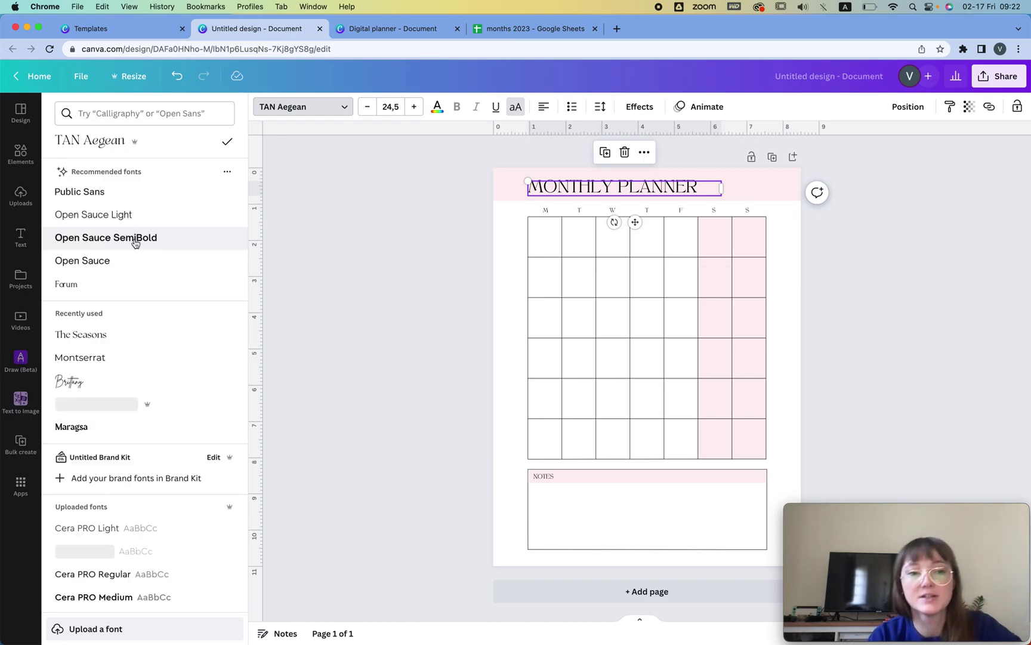
click(133, 338)
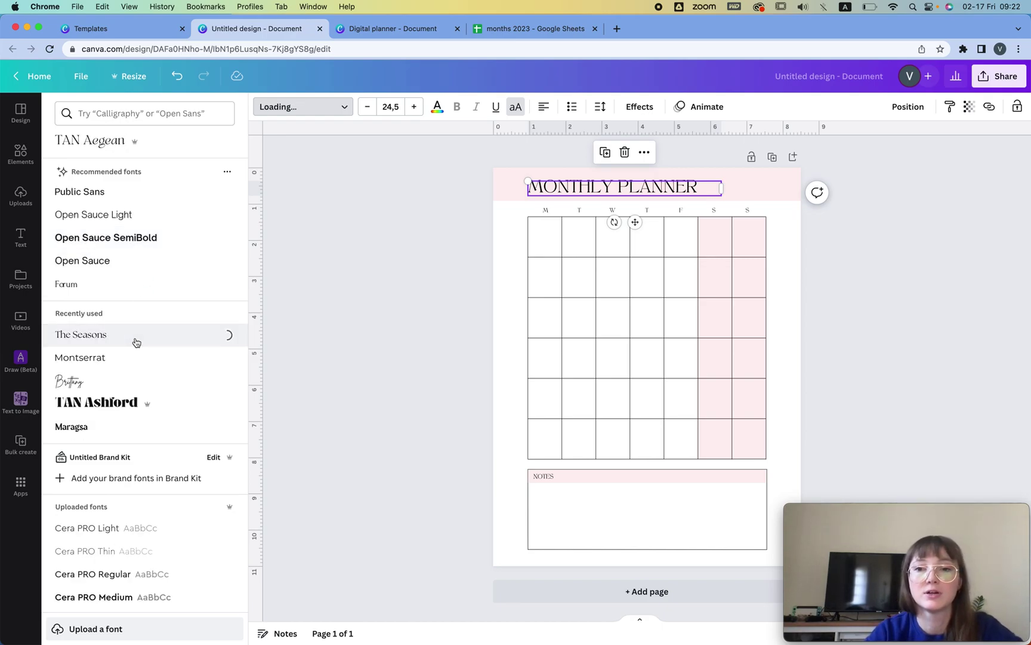
click(520, 104)
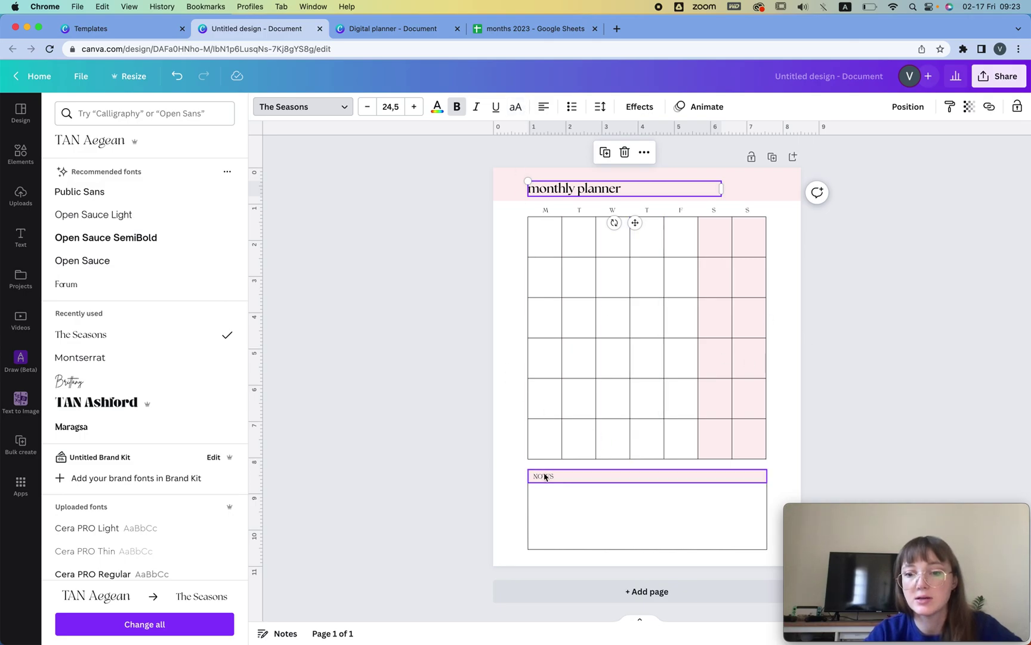
- Change the Notes label's font to Montserrat and turn off its uppercase formatting
click(571, 475)
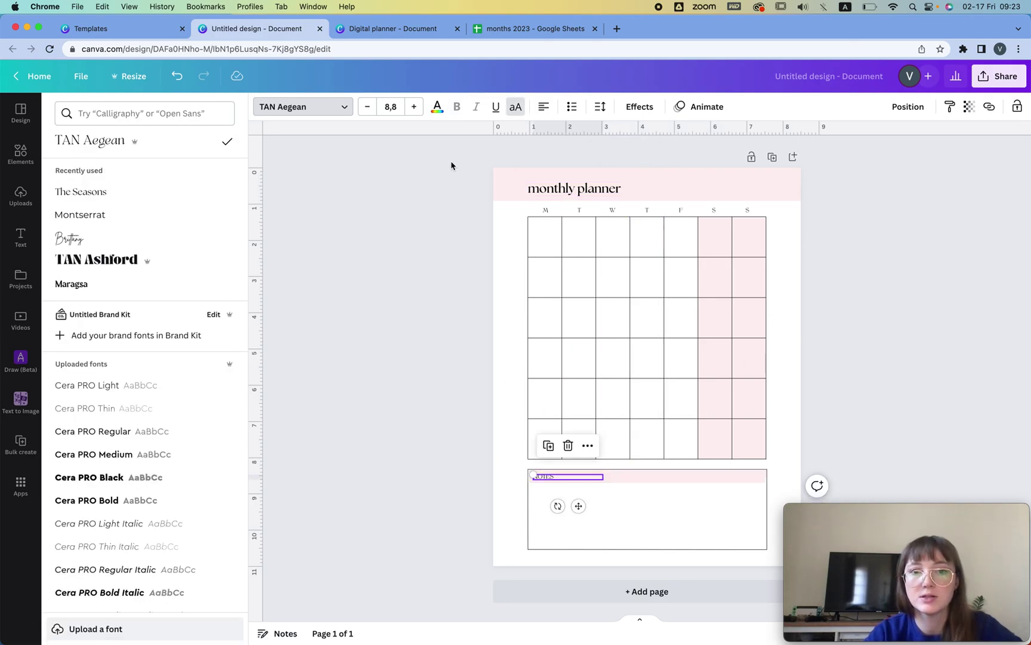
click(131, 225)
click(517, 107)
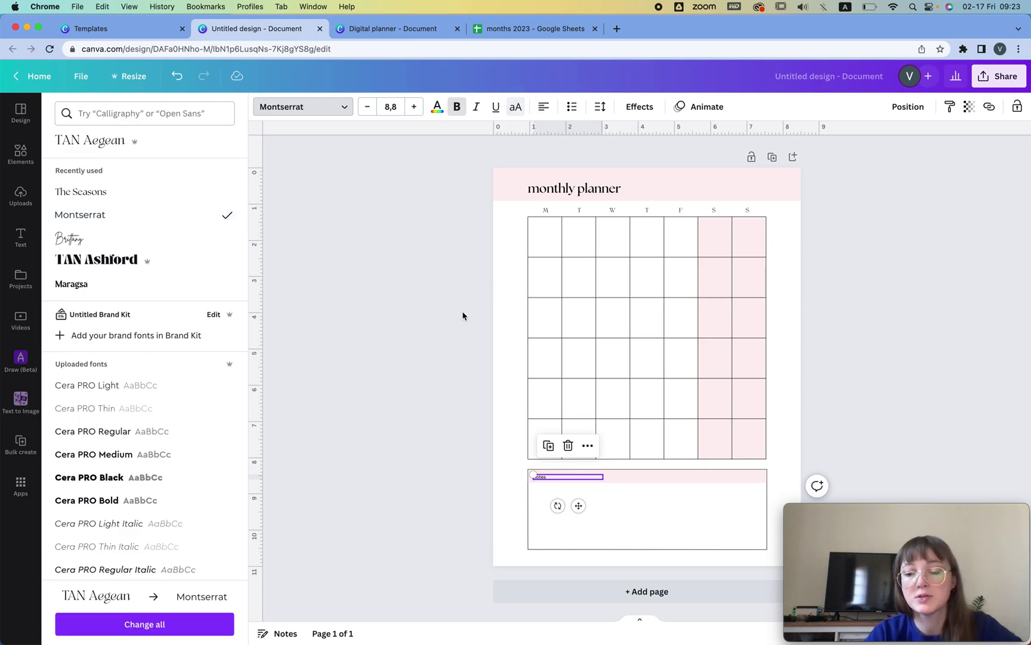
click(485, 498)
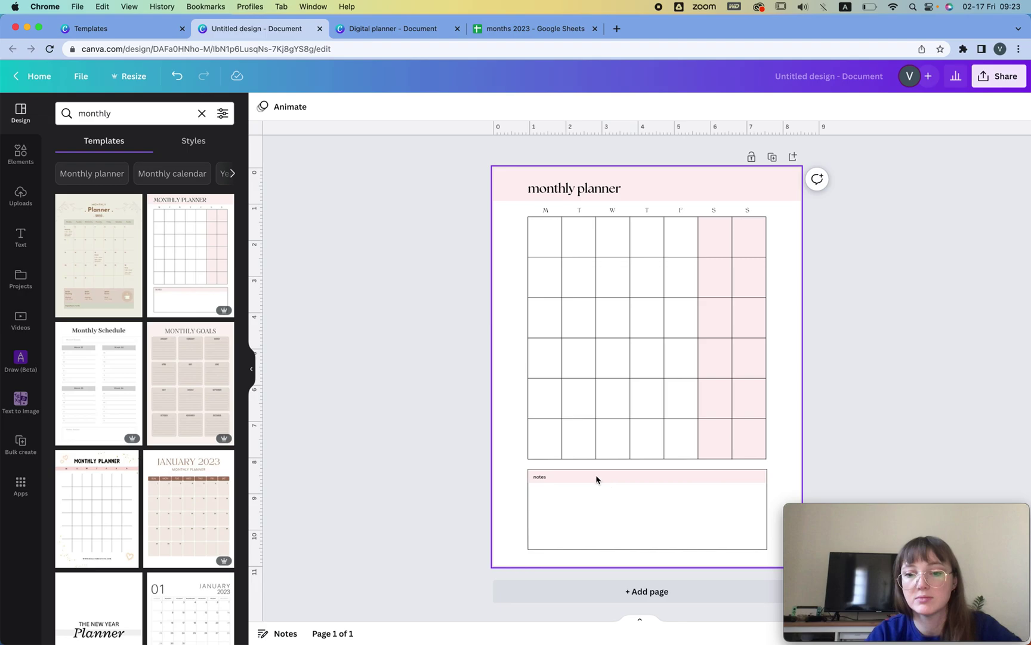
- Turn the notes label into a "to do list" heading at the middle of the box and place a short vertical divider line below
drag(546, 478, 641, 471)
click(640, 479)
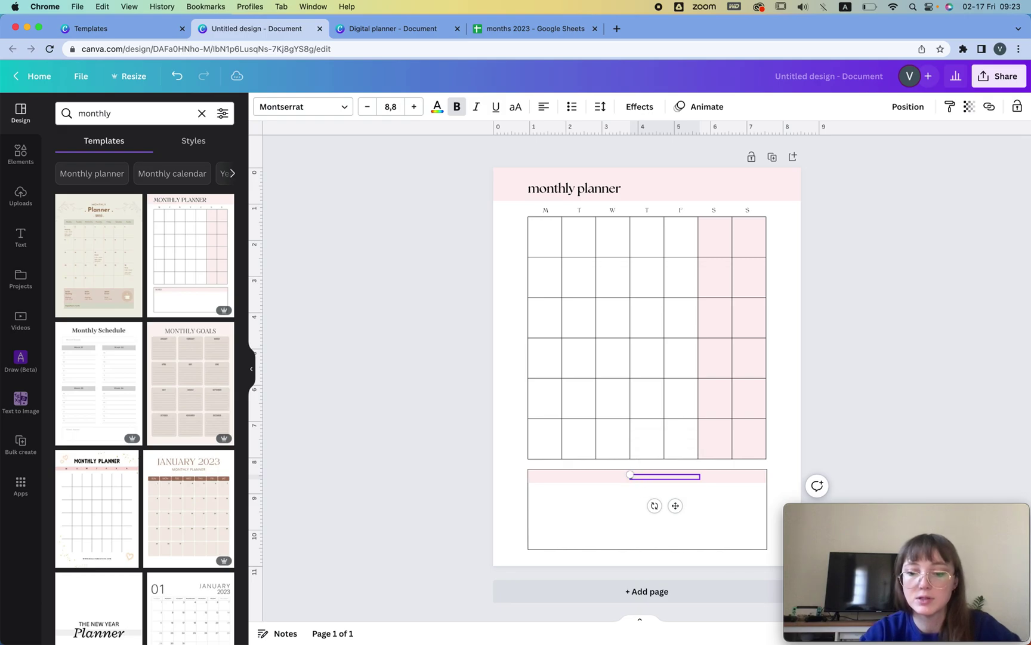
click(629, 439)
drag(629, 439, 630, 560)
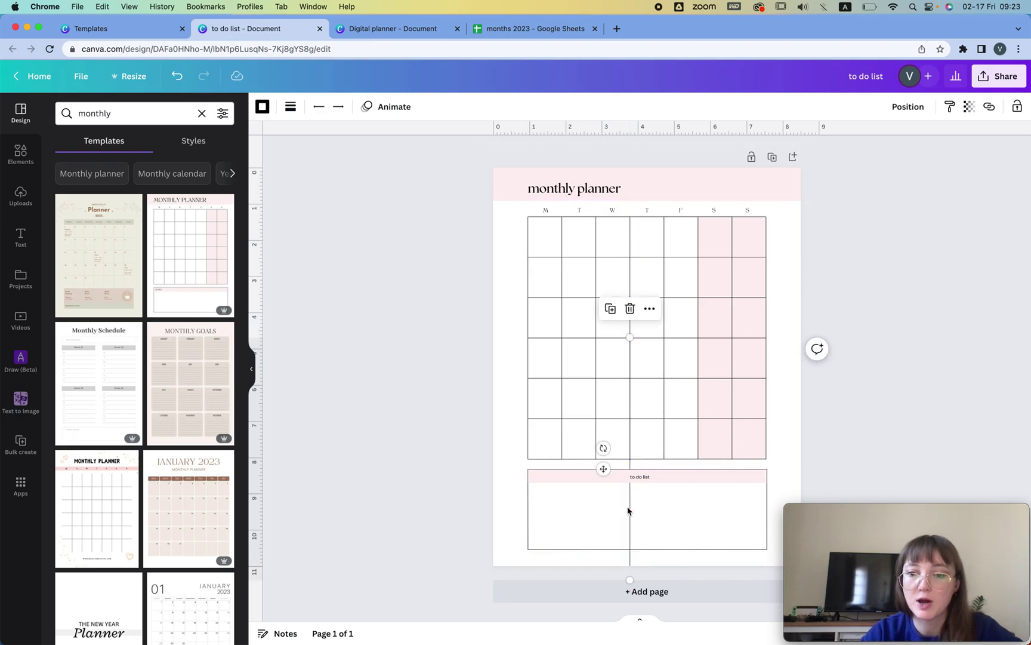
drag(630, 338, 604, 523)
- Place a copy of the "to do list" label at the left end of the pink label bar and change its text to "month"
drag(638, 478, 558, 479)
click(579, 493)
double_click(557, 479)
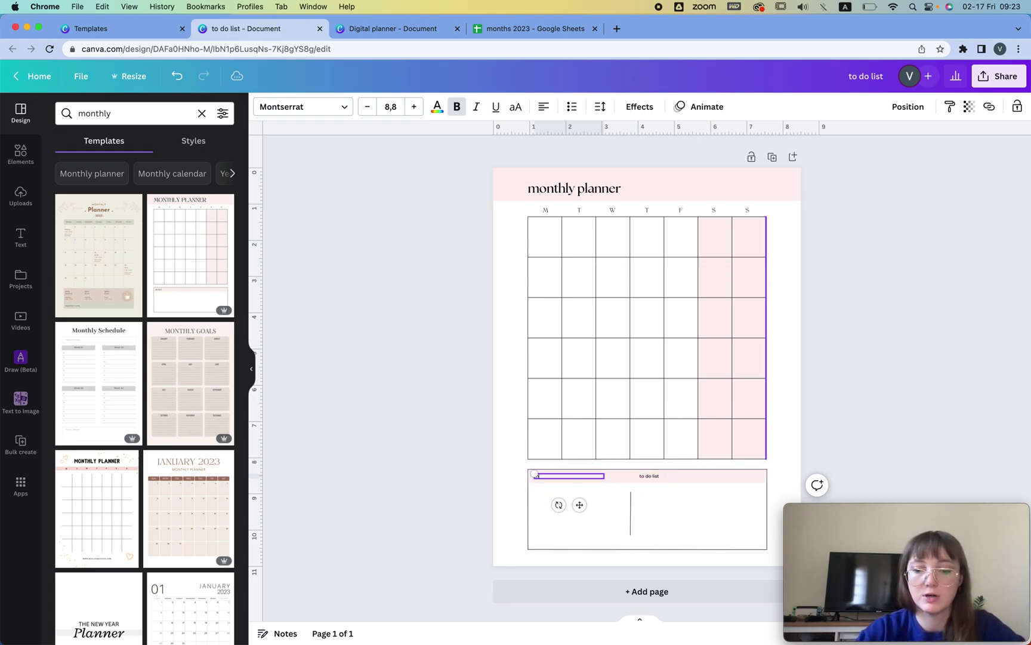
click(474, 389)
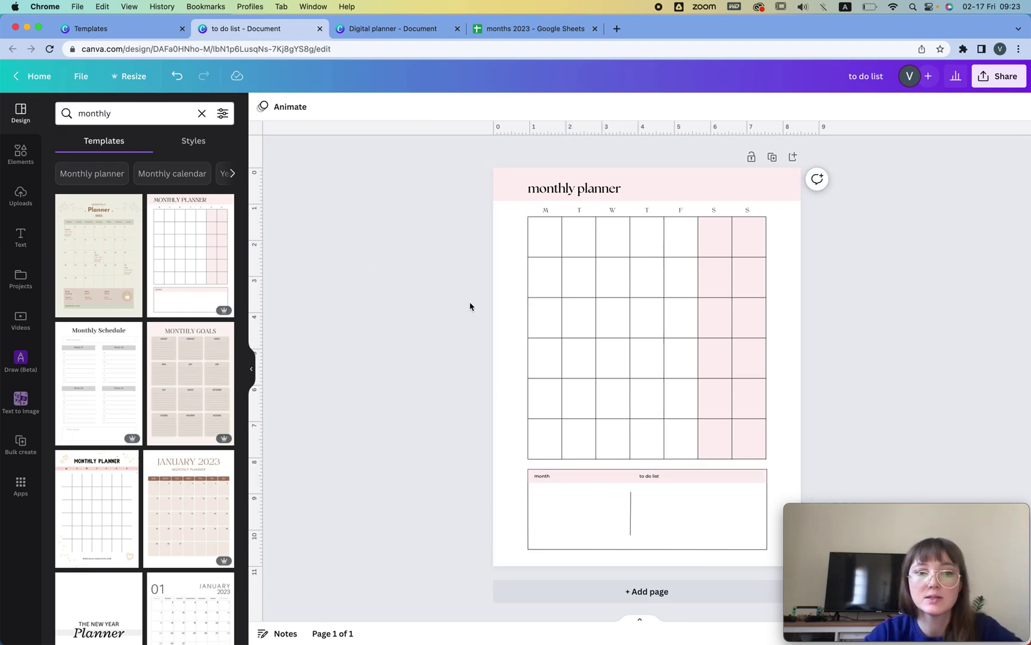
- Add a vertical column of four small brown circle bullets beside the divider under "to do list"
key(c)
drag(692, 323, 633, 492)
click(926, 106)
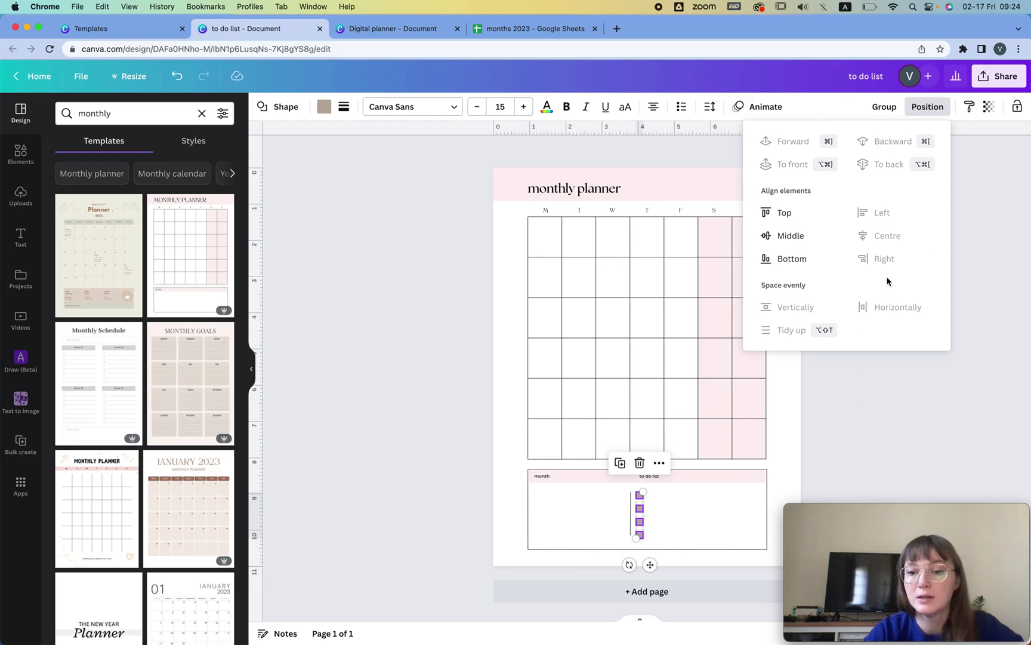
click(723, 500)
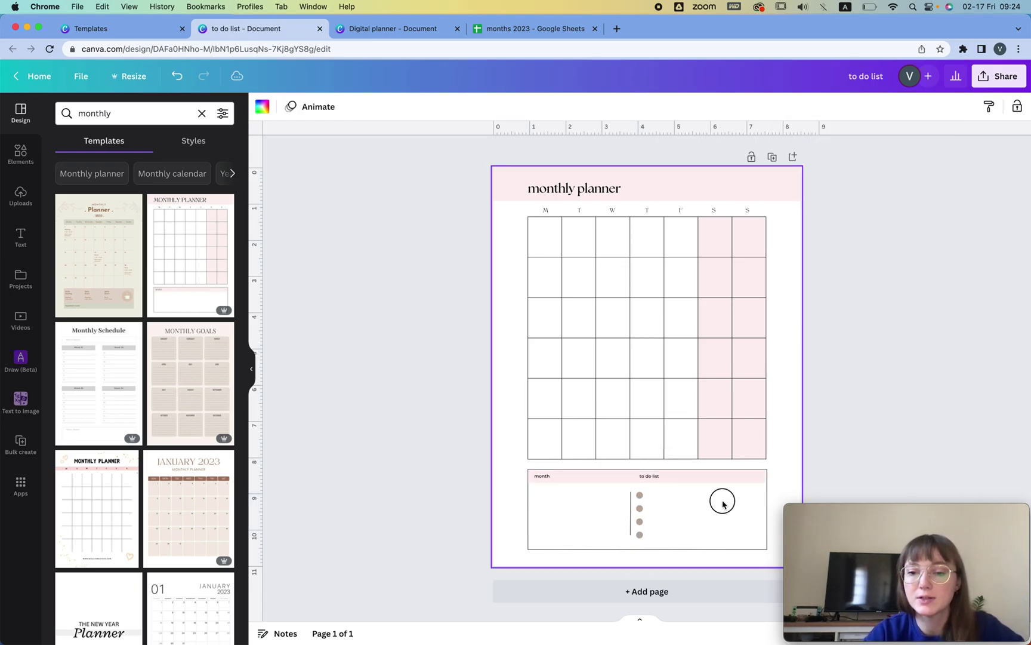
- Shrink the full-width pink header band to a thin strip and move it behind the "monthly planner" title
click(753, 188)
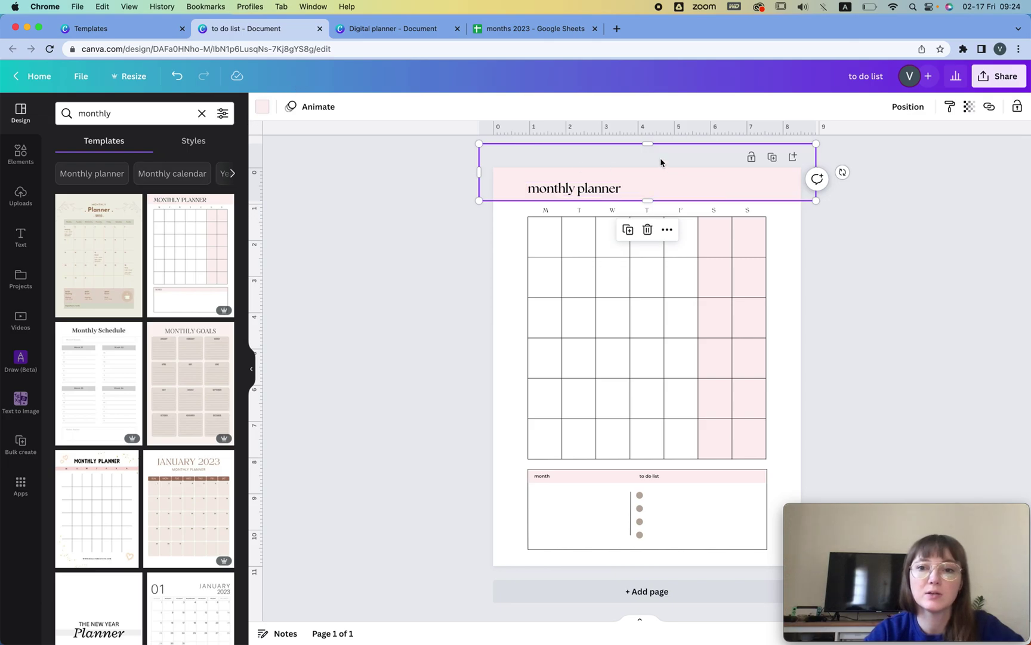
drag(646, 145, 642, 214)
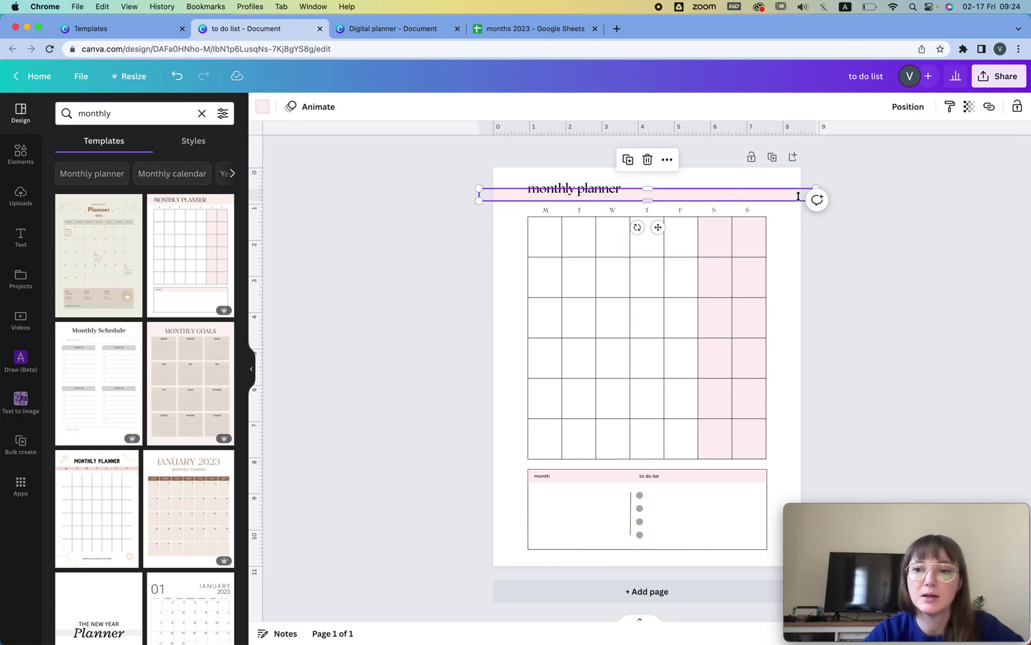
drag(478, 194, 742, 197)
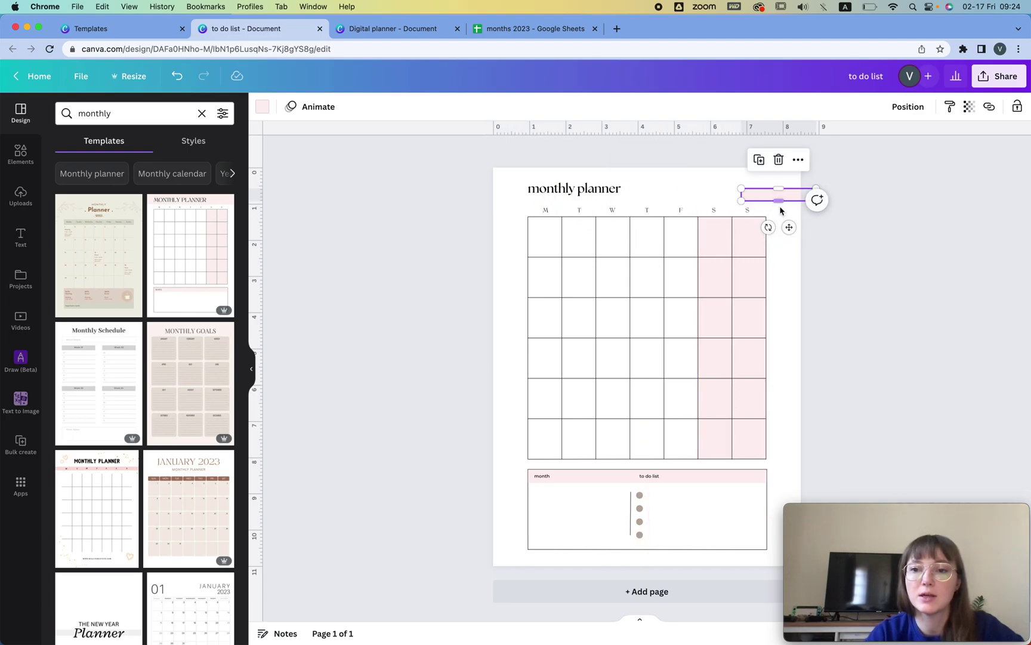
drag(789, 226, 575, 230)
drag(607, 195, 691, 196)
- Adjust the pink strip's height and width so it underlines the title's lower part and ends slightly past the text
drag(609, 202, 609, 206)
scroll(609, 206, up, 3)
scroll(609, 197, up, 5)
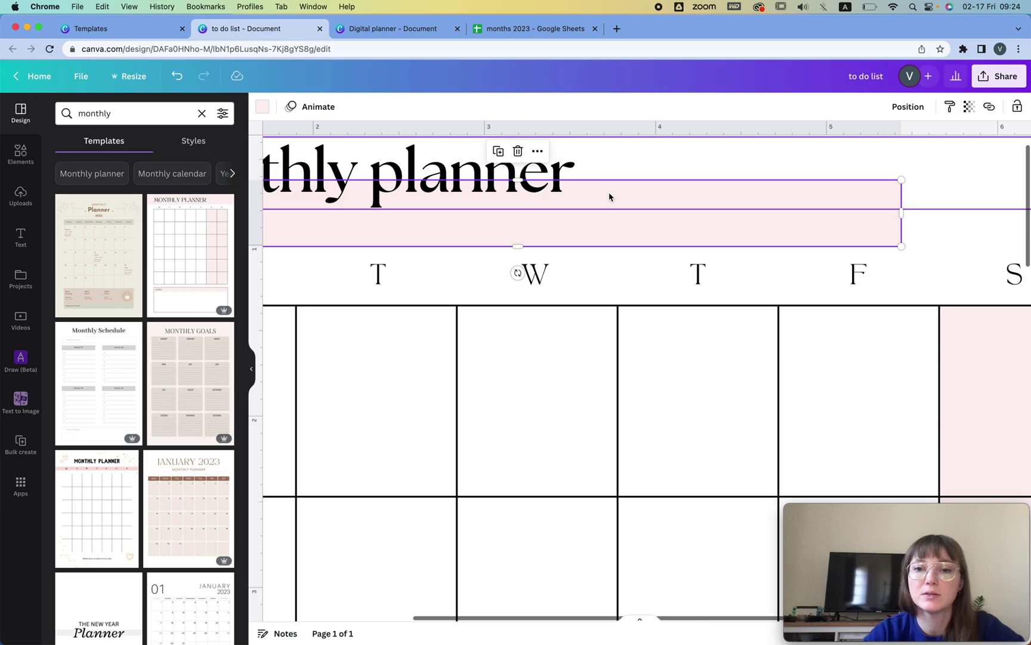
drag(517, 247, 512, 188)
scroll(528, 238, up, 5)
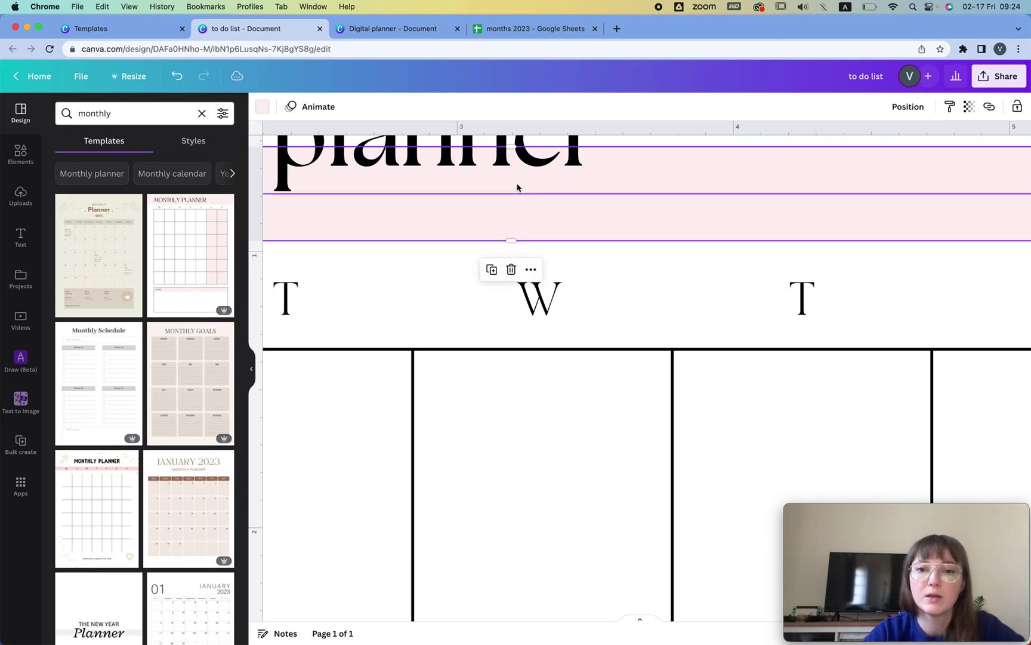
scroll(744, 157, down, 10)
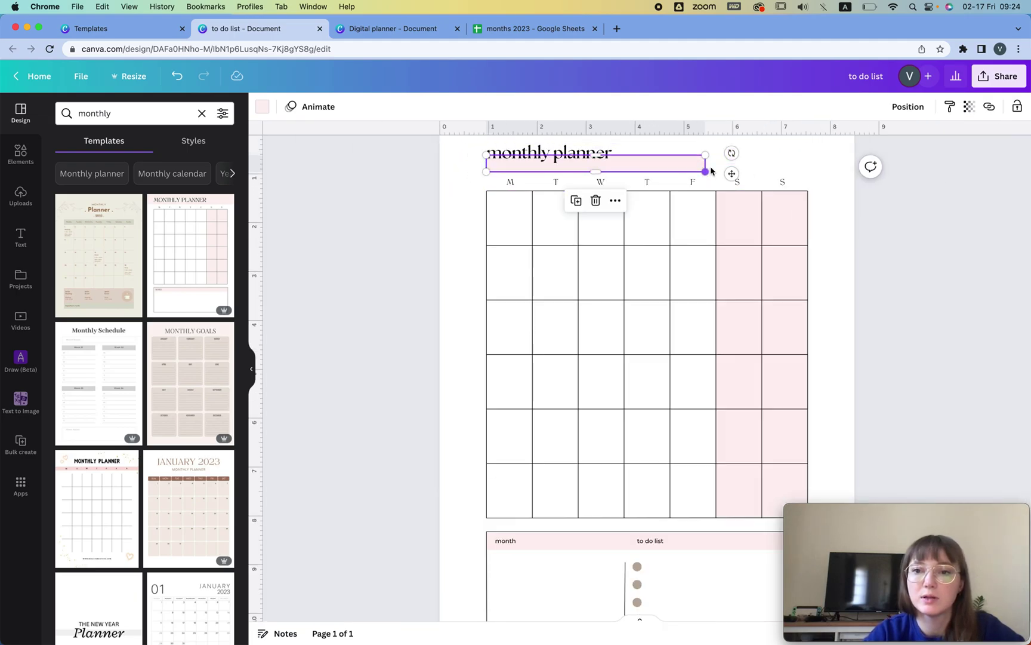
drag(705, 171, 642, 160)
click(436, 212)
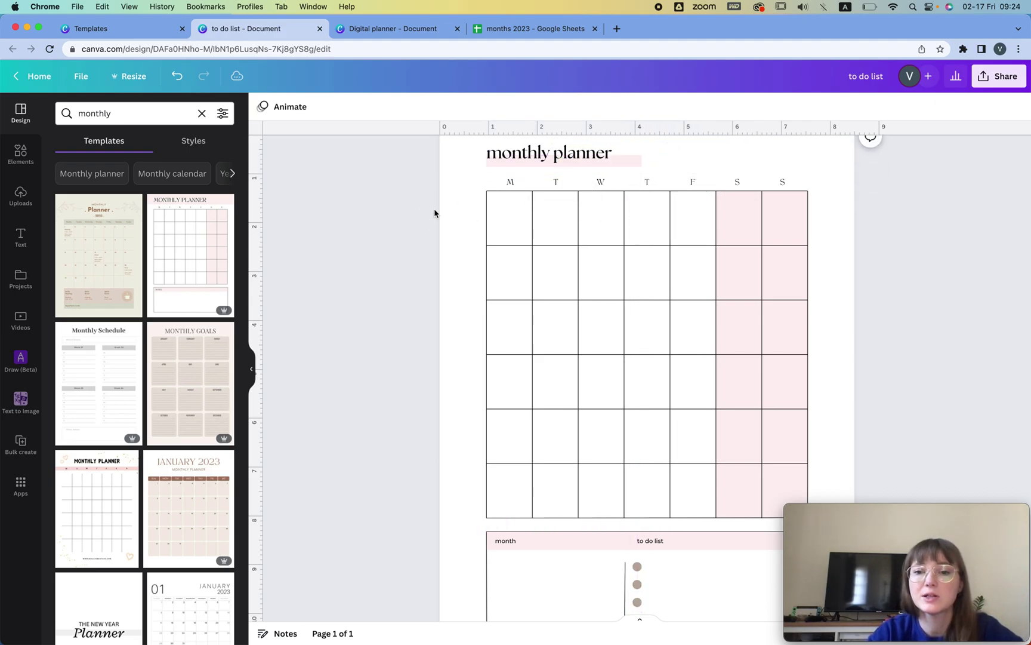
- Delete the left, right and bottom outer border lines of the calendar grid
scroll(435, 212, down, 2)
scroll(435, 213, down, 2)
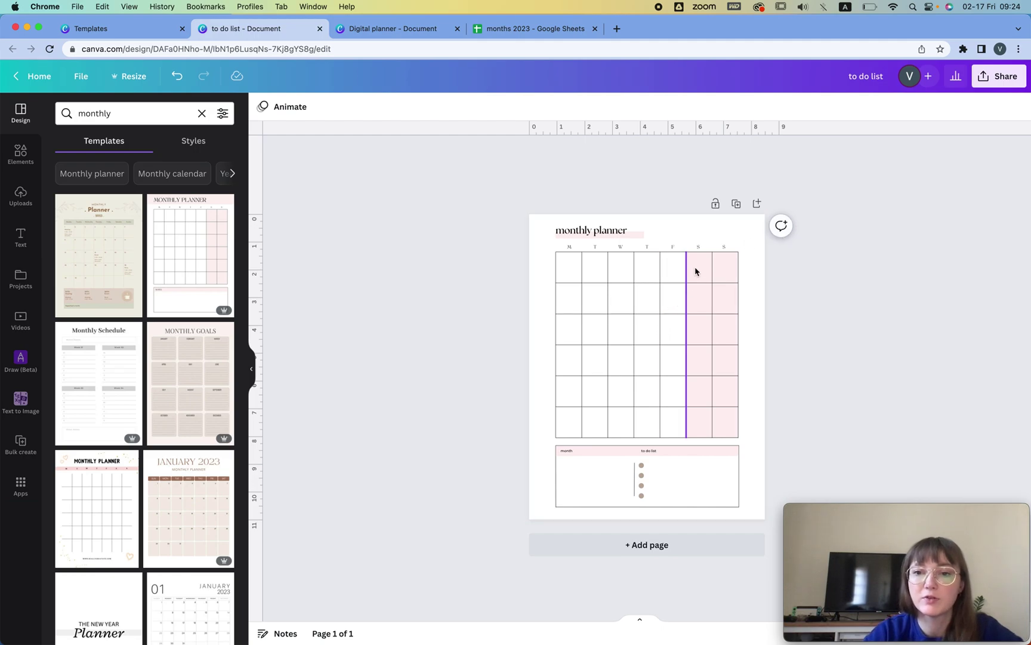
click(557, 260)
key(Delete)
click(738, 270)
key(Delete)
click(676, 438)
key(Delete)
- Recolour the shading of the two weekend columns to light lilac #FBF1FD
click(703, 267)
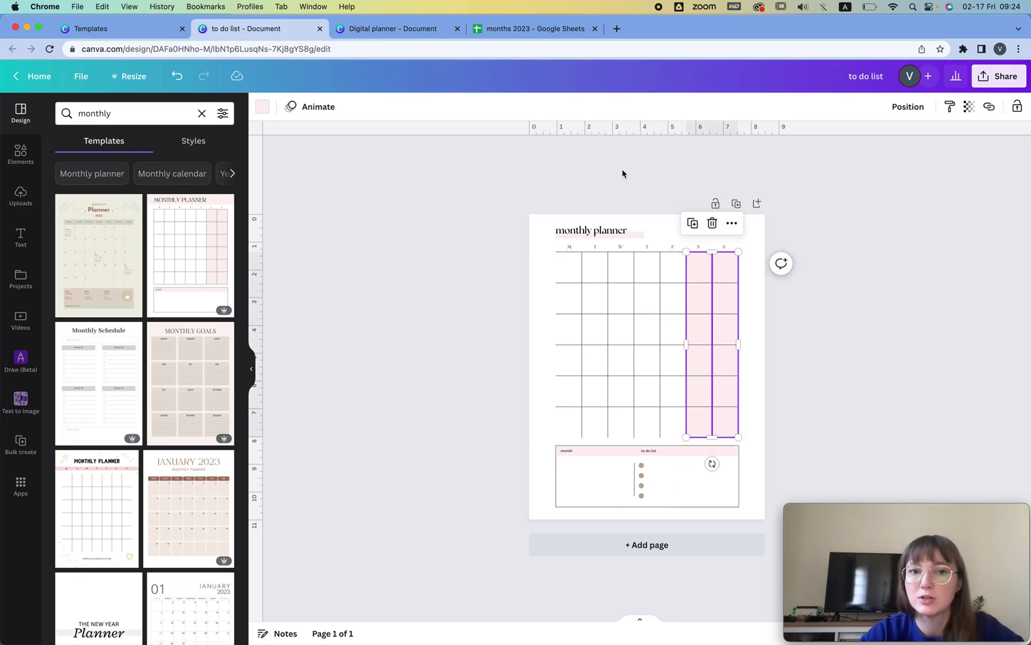
click(262, 106)
click(68, 164)
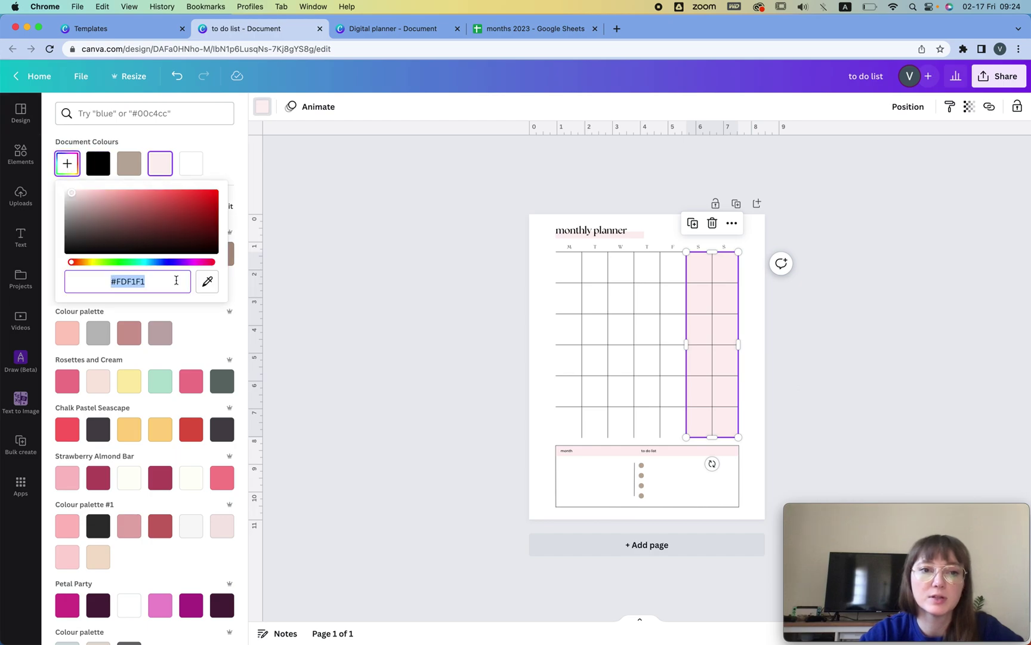
drag(192, 264, 195, 265)
drag(199, 265, 186, 264)
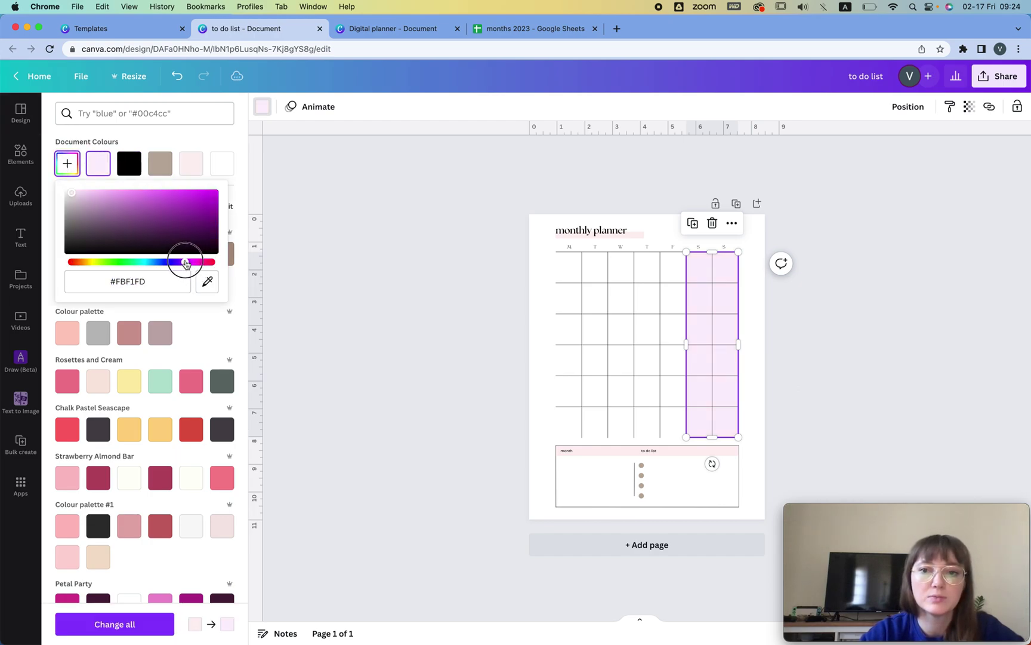
click(158, 282)
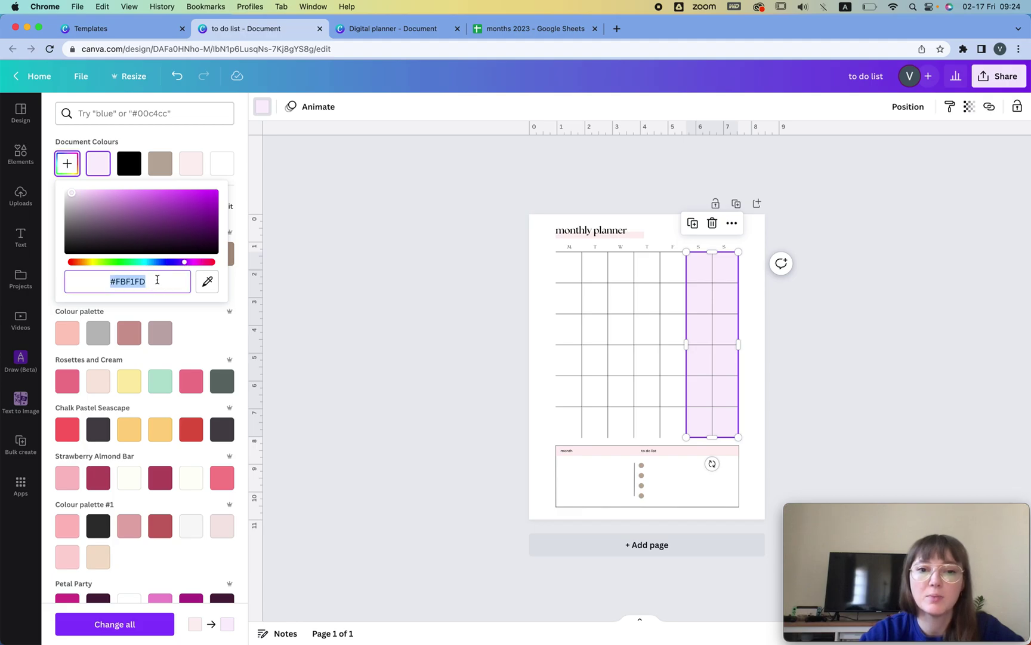
click(863, 373)
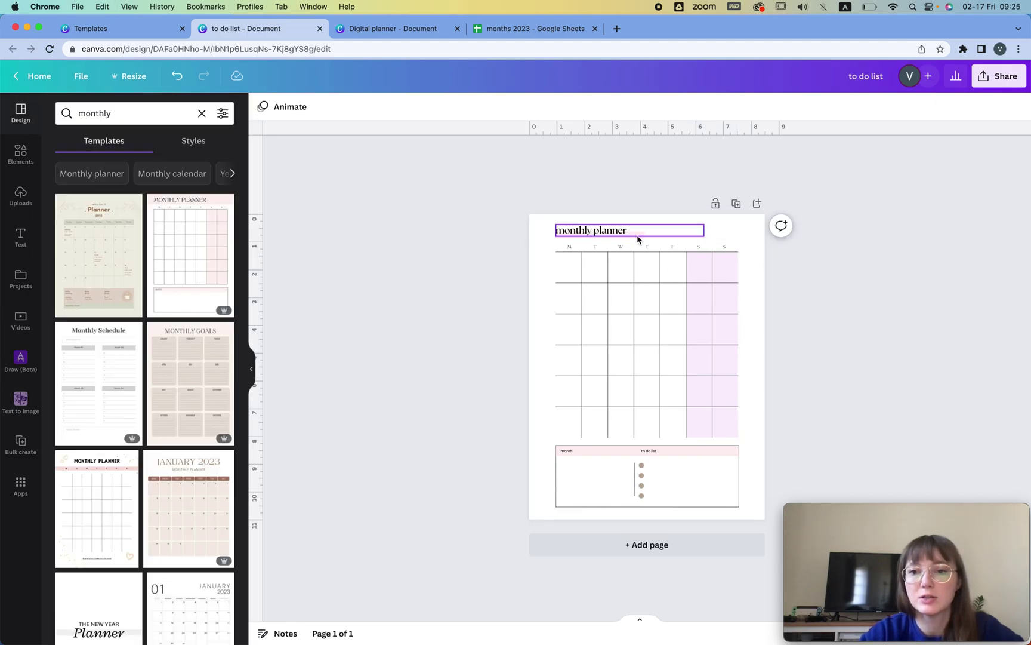
- Recolour the pink strip behind the "monthly planner" title to the light lilac used for the weekend columns
click(636, 235)
click(638, 238)
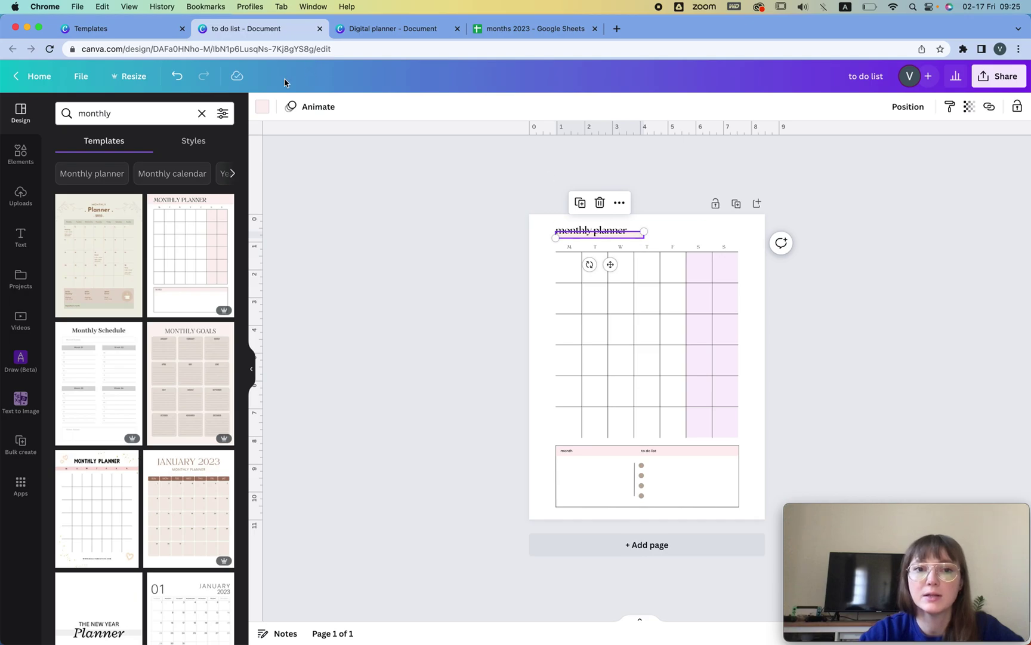
click(262, 107)
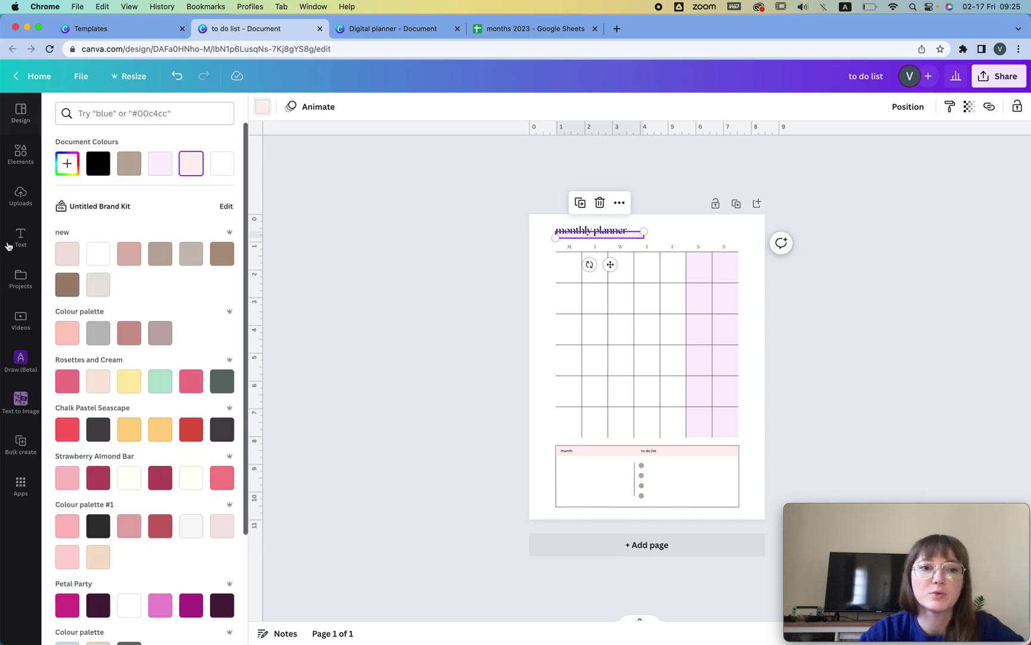
click(160, 163)
- Recolour the four round to-do list bullets to a deeper lilac, #E9D4ED
drag(662, 494, 637, 462)
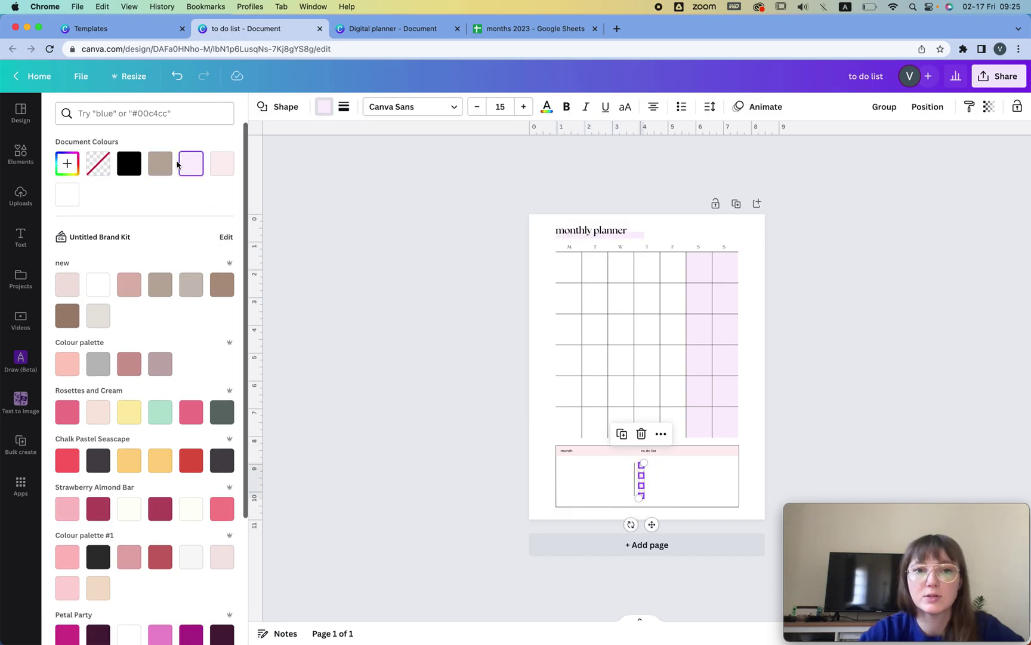
click(67, 163)
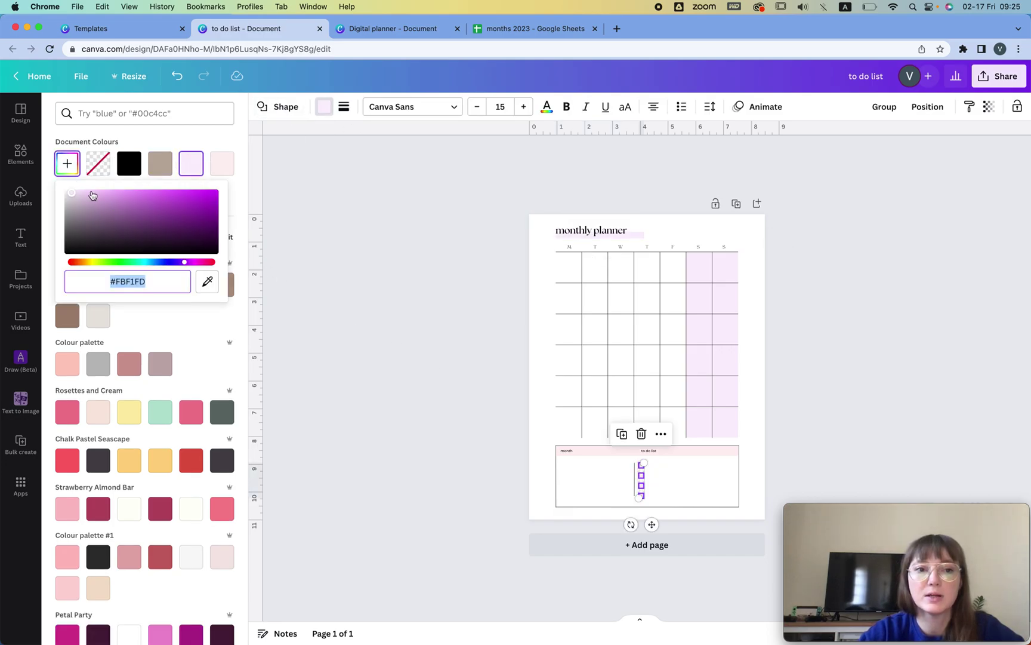
drag(79, 198, 85, 199)
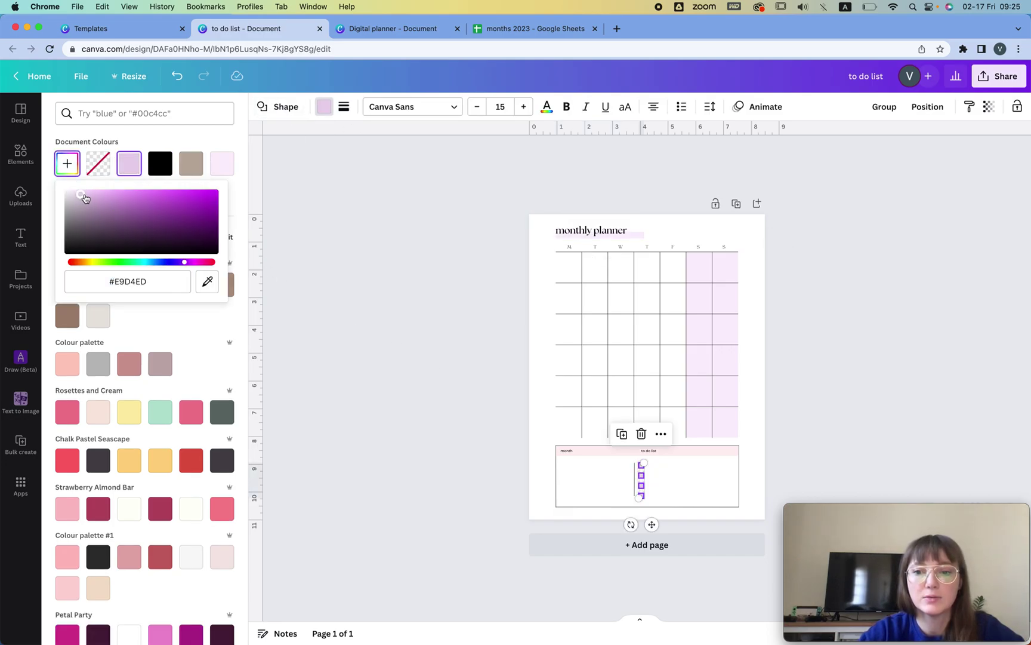
- Recolour the pink header band of the box below the calendar to the same light lilac as the title strip
click(603, 451)
click(188, 169)
click(831, 279)
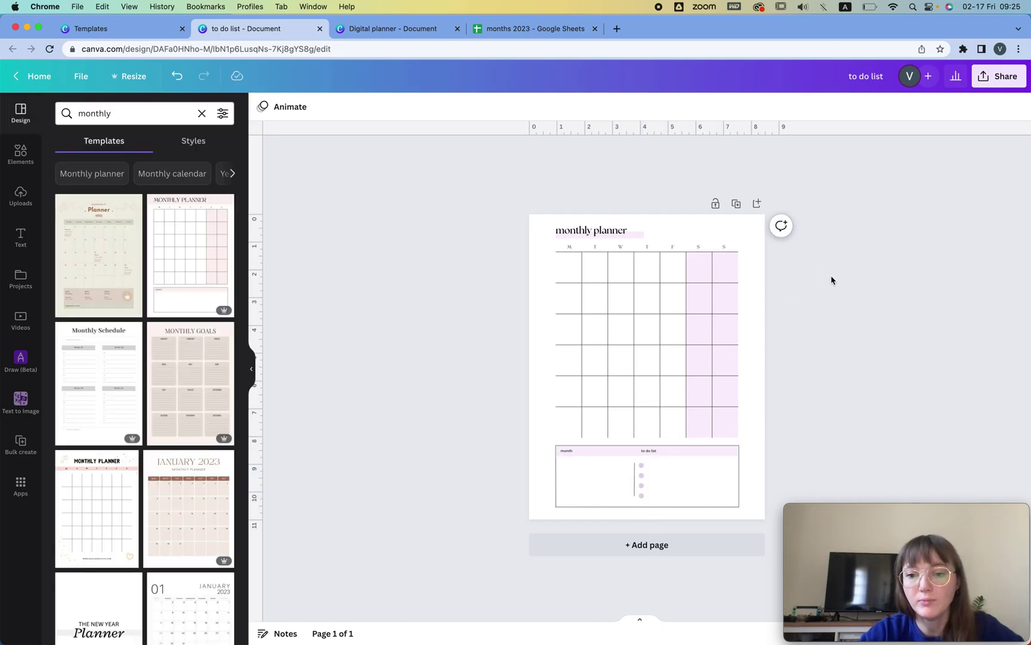
click(568, 452)
key(Delete)
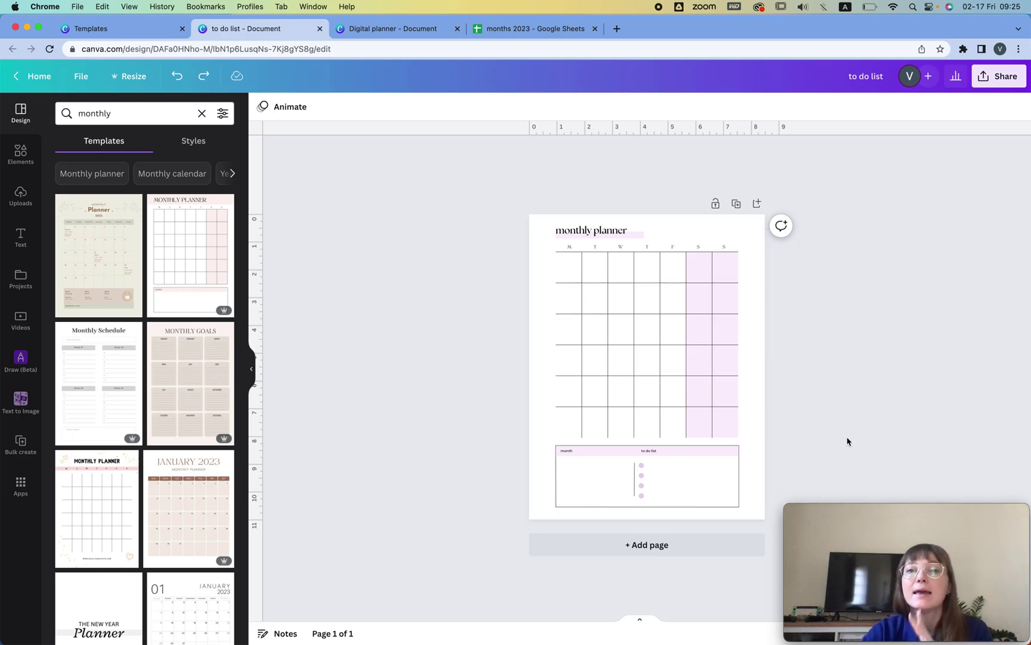
- Switch to the "months 2023" sheet in Google Sheets and copy the January quote from cell B2
click(505, 28)
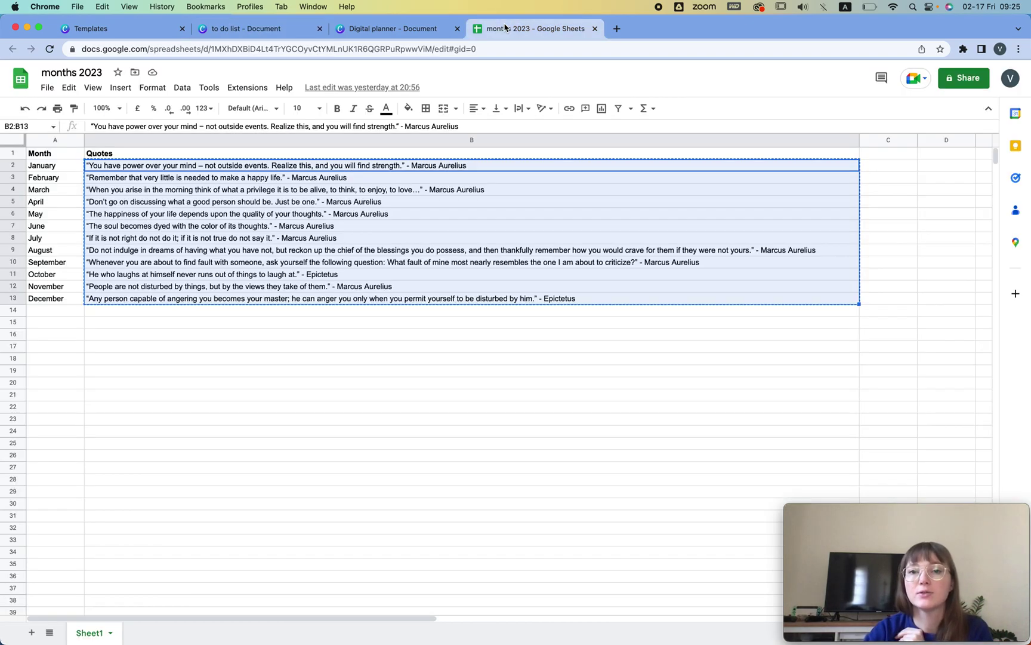
click(292, 312)
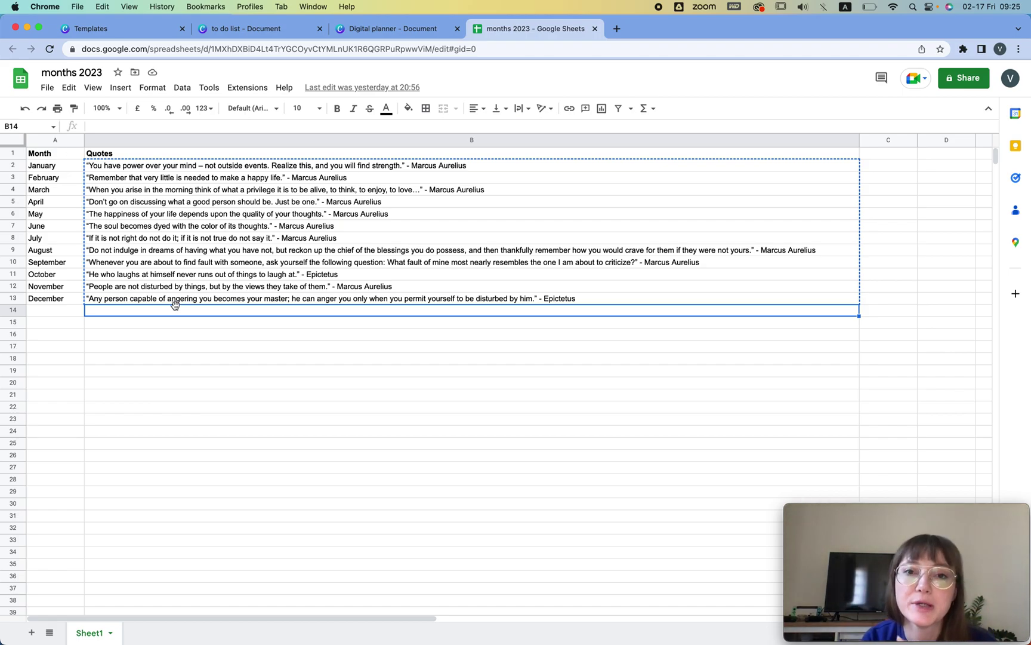
drag(59, 166, 58, 287)
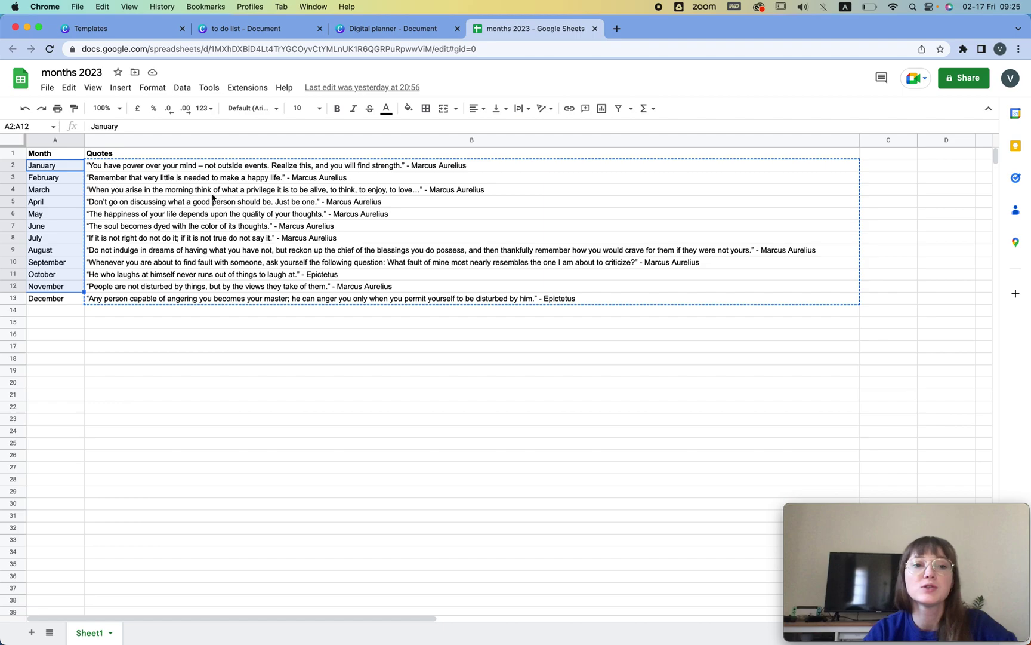
click(138, 162)
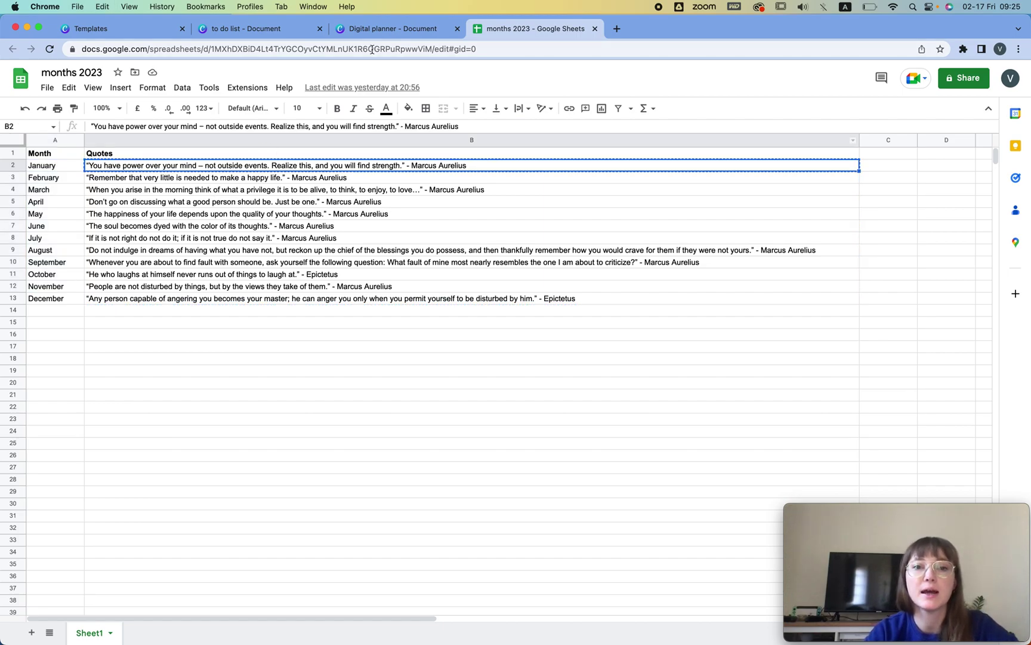
- Back in the Canva planner, place a rotated copy of the "to do list" label in the left margin and replace its text with the January quote
click(242, 29)
click(539, 310)
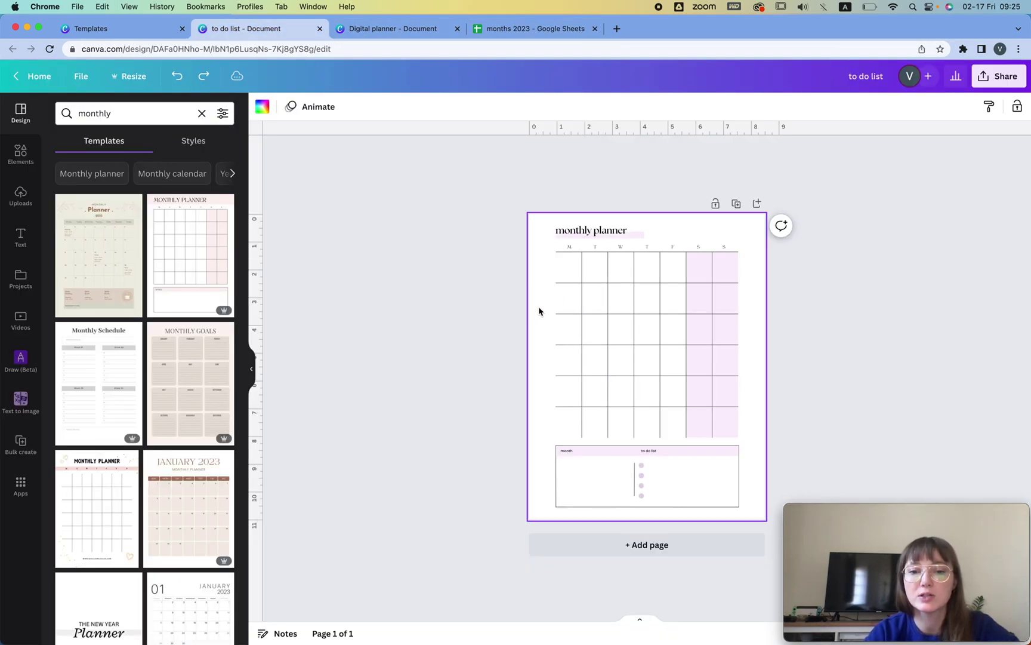
click(652, 455)
drag(652, 455, 542, 291)
text("You have power over your mind - not outside events. Realize this, and you will find strength." - Marcus Aurelius)
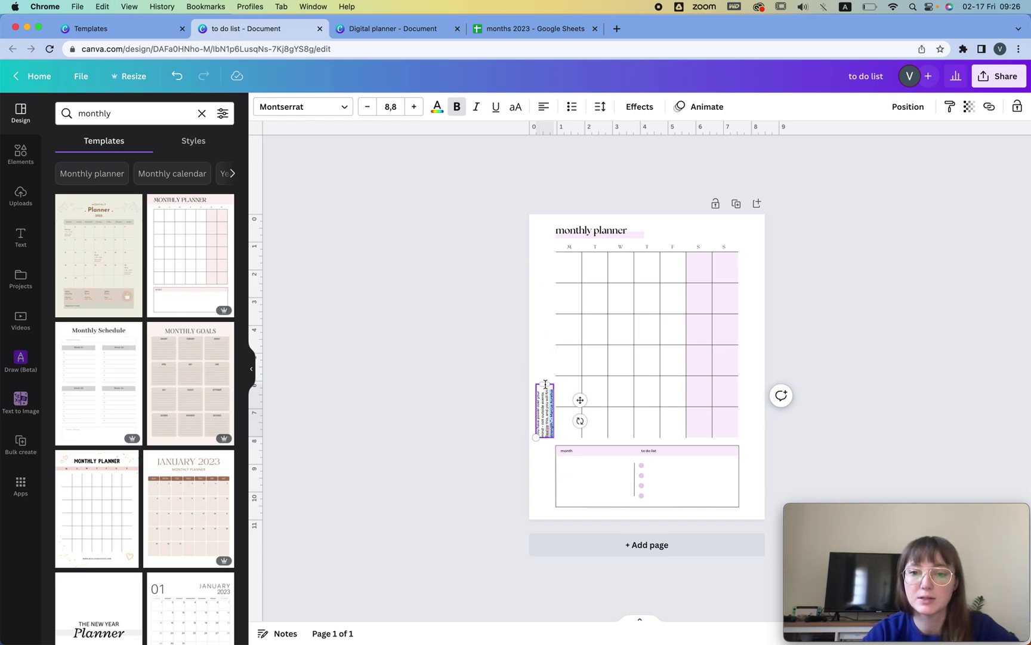
- Stretch the vertical quote's text box so it fits on one line from the weekday row to the bottom edge of the to-do box
scroll(546, 384, up, 5)
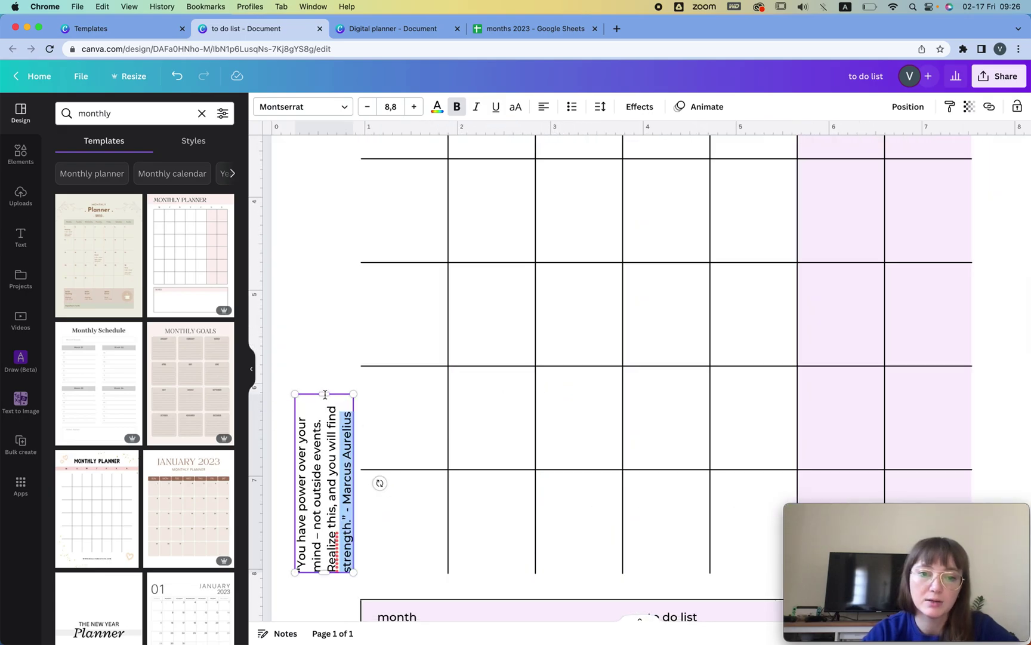
drag(324, 392, 328, 133)
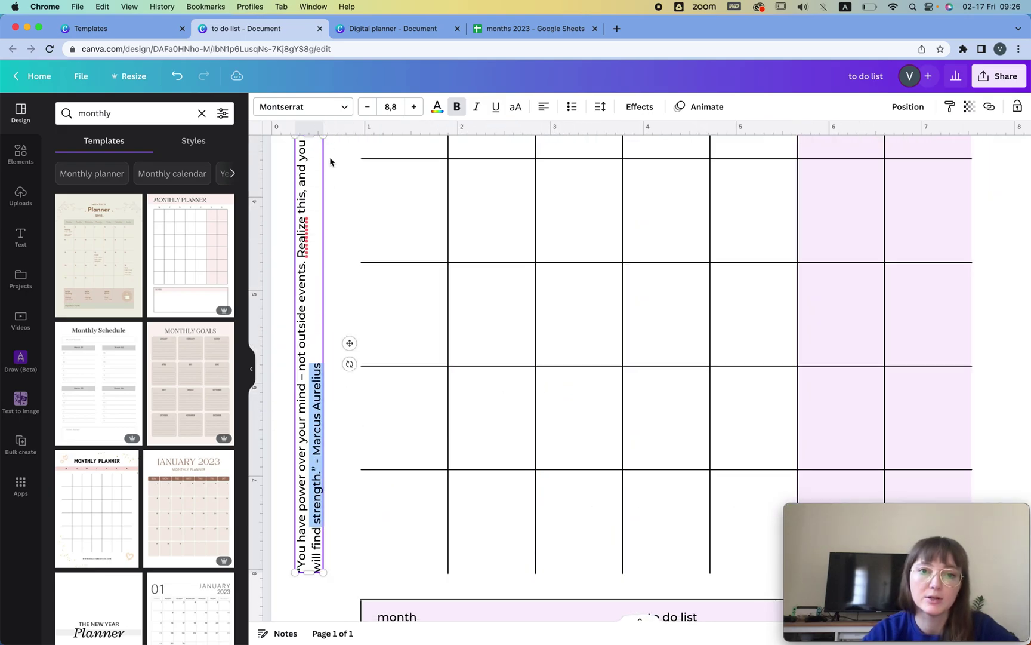
scroll(362, 296, down, 5)
drag(481, 228, 474, 116)
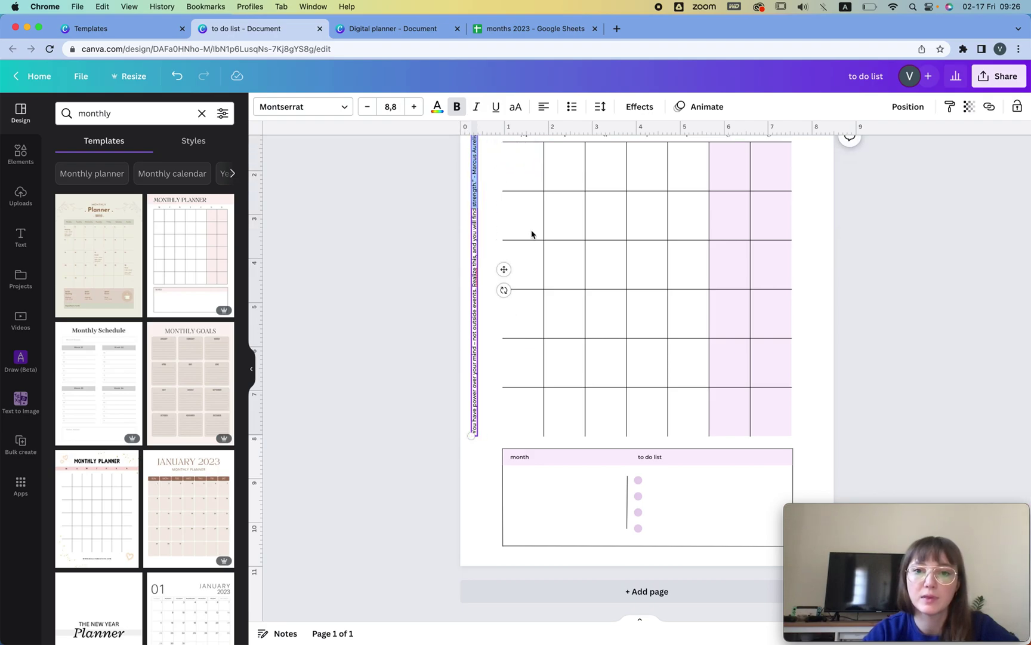
scroll(531, 234, down, 3)
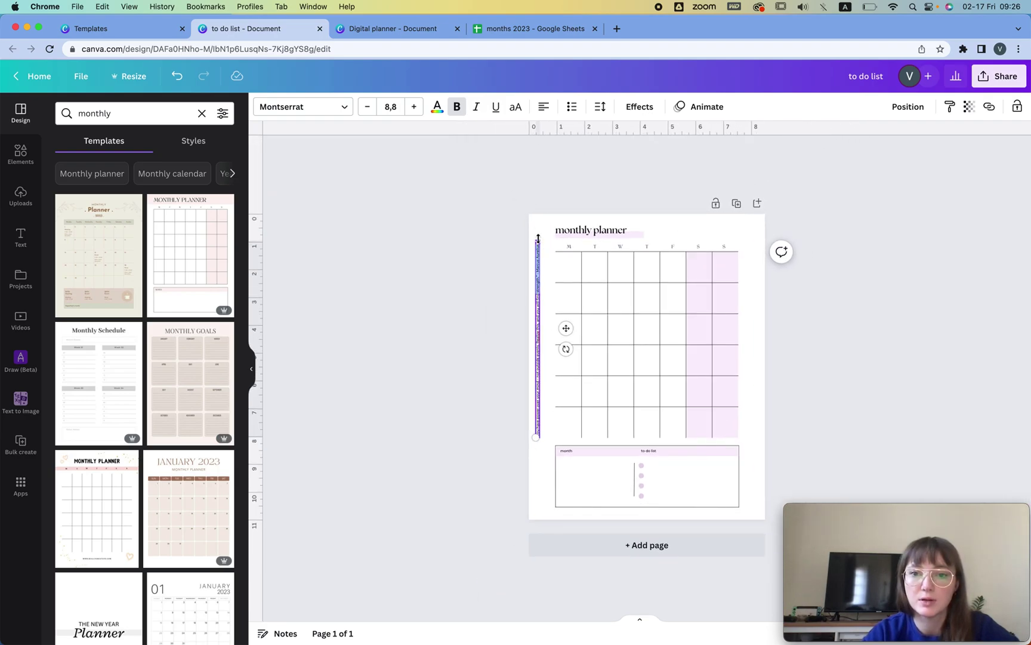
drag(537, 237, 537, 244)
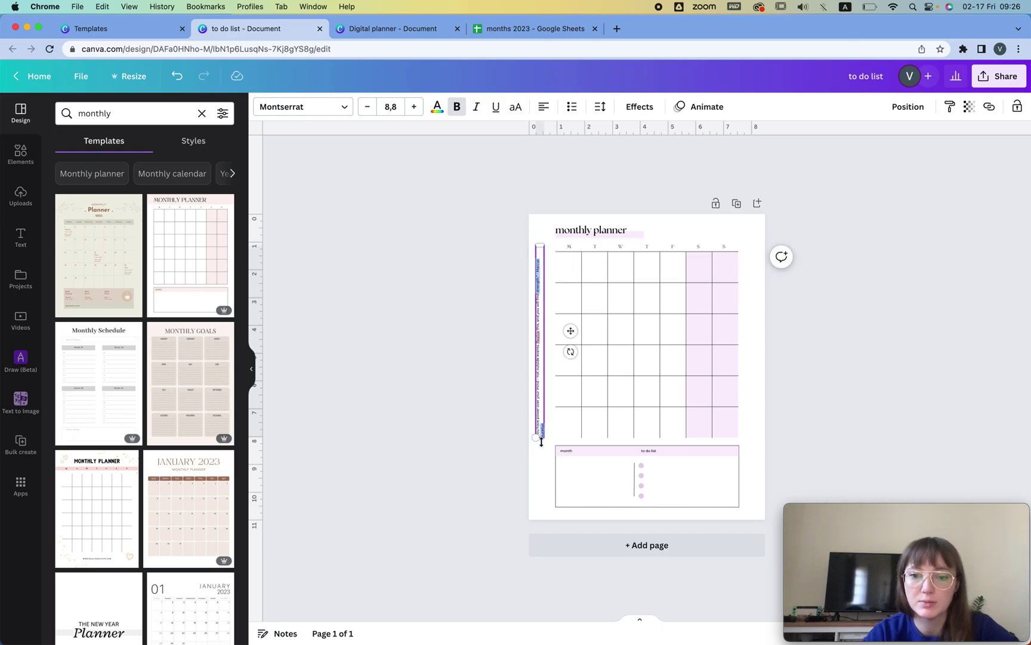
drag(541, 440, 541, 511)
click(752, 334)
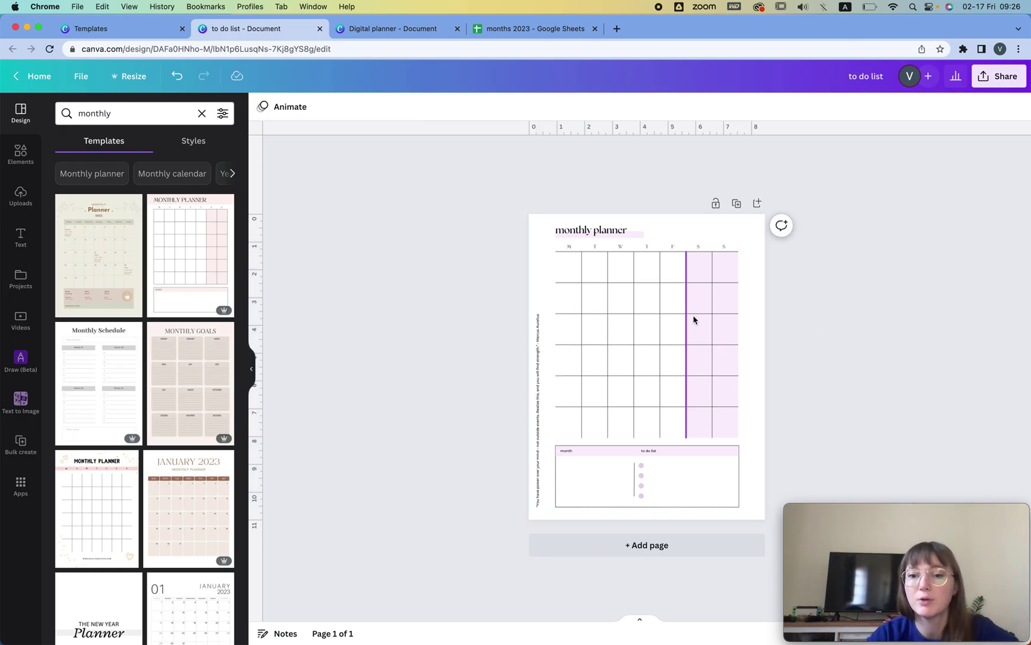
click(538, 373)
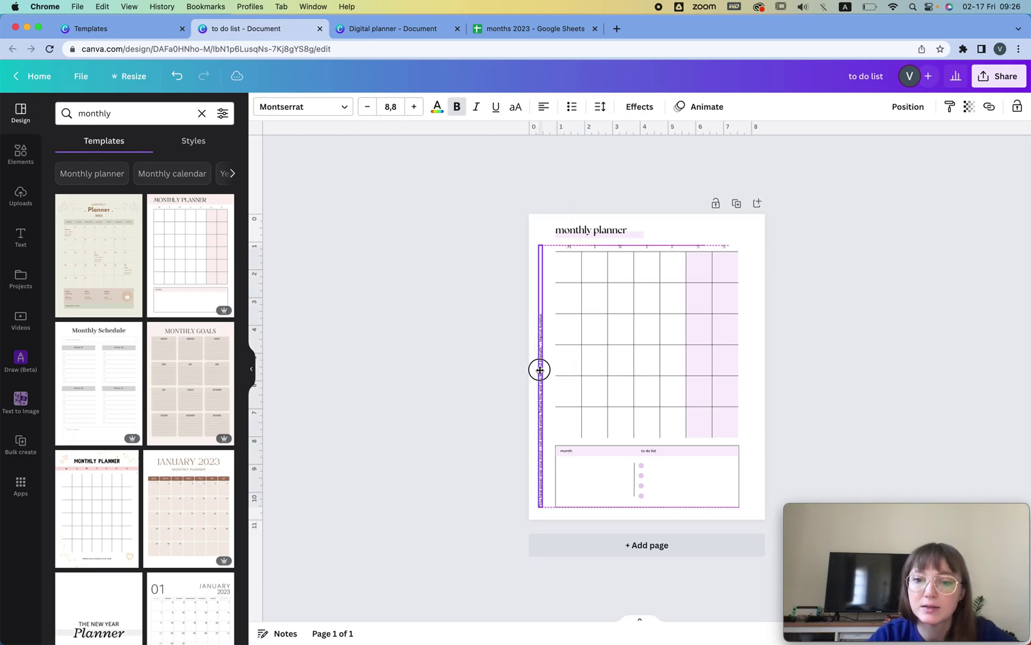
drag(539, 370, 537, 371)
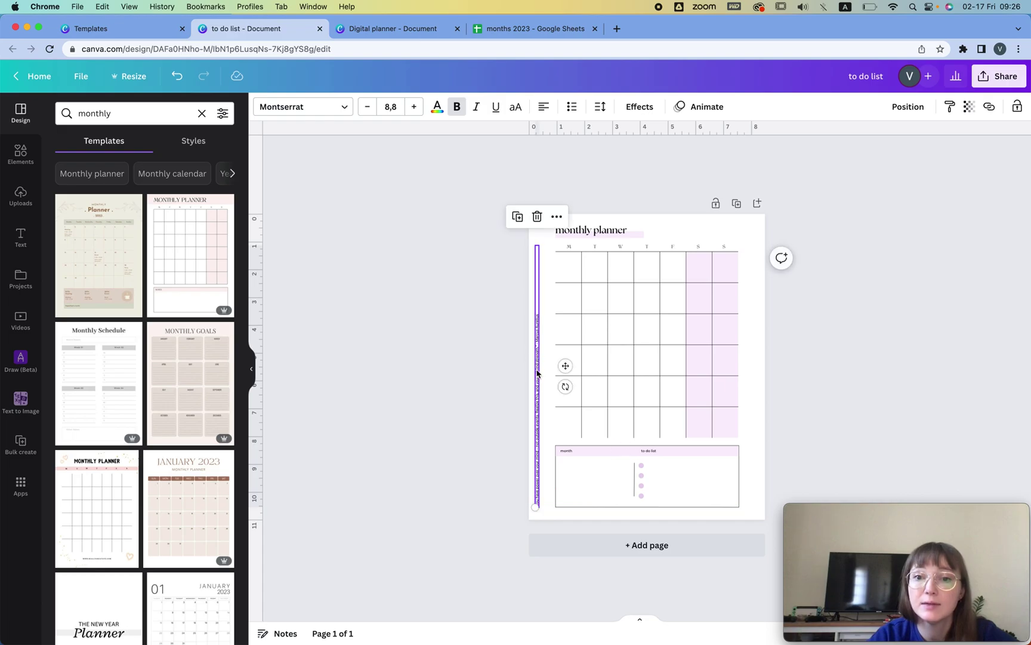
- Recolour the vertical quote dark grey #2E2E2E and remove its bold formatting
click(437, 109)
click(68, 164)
drag(80, 227, 52, 245)
click(458, 123)
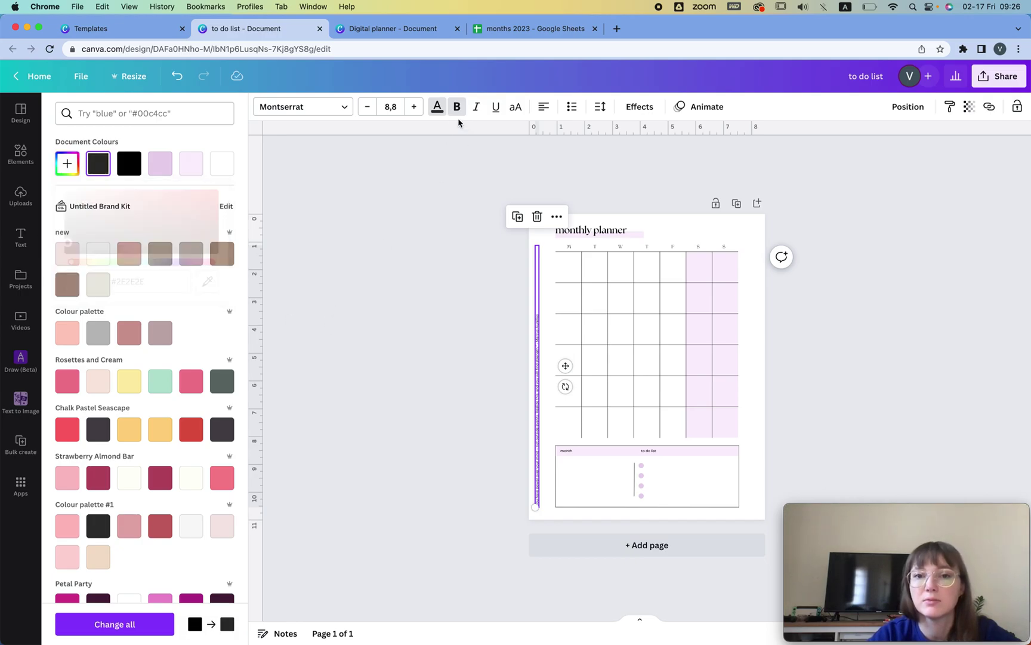
click(447, 227)
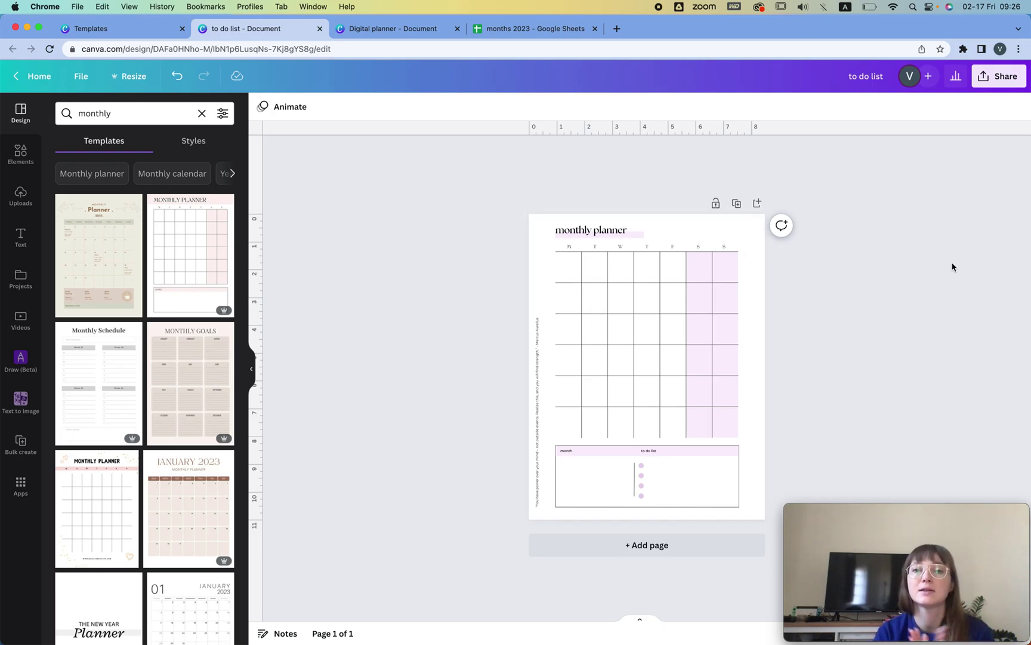
- Switch to the "months 2023" sheet in Google Sheets and download it as a comma-separated values (.csv) file
click(539, 33)
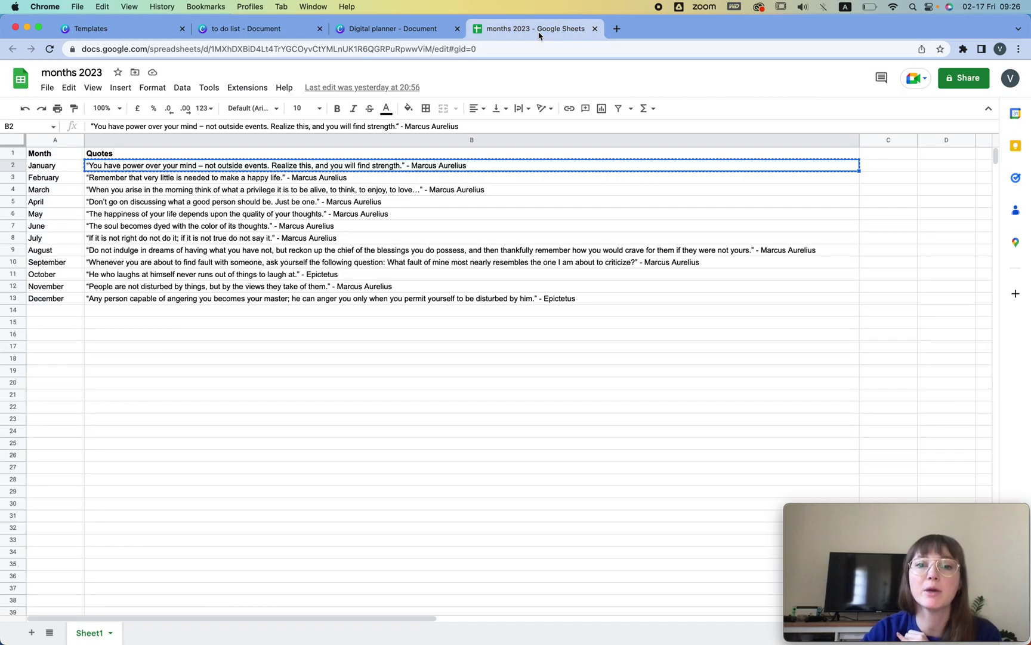
click(46, 89)
mouse_move(134, 235)
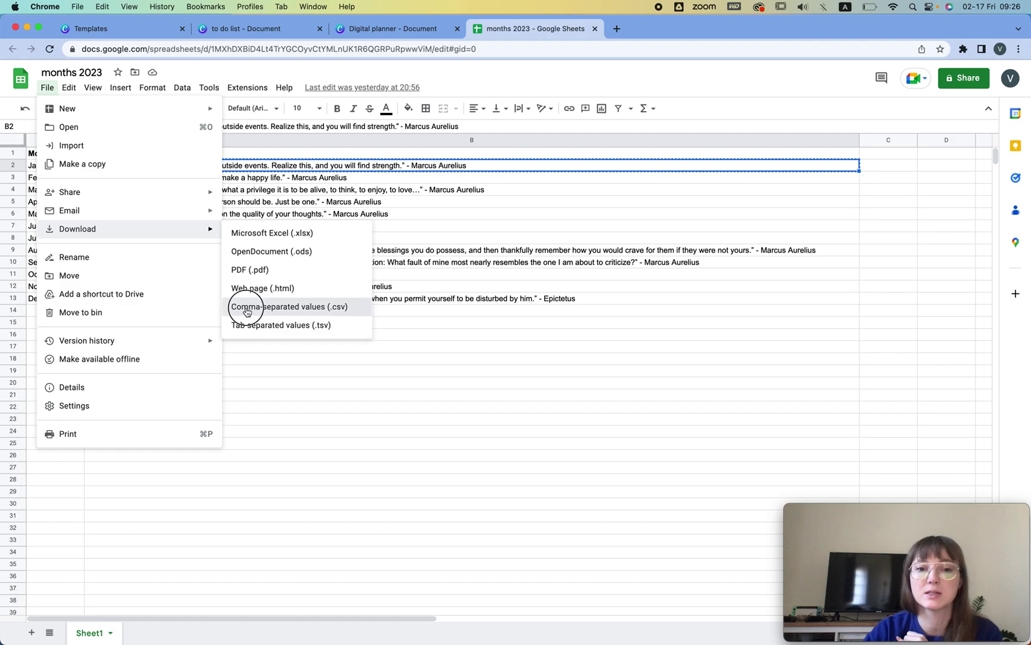
click(292, 306)
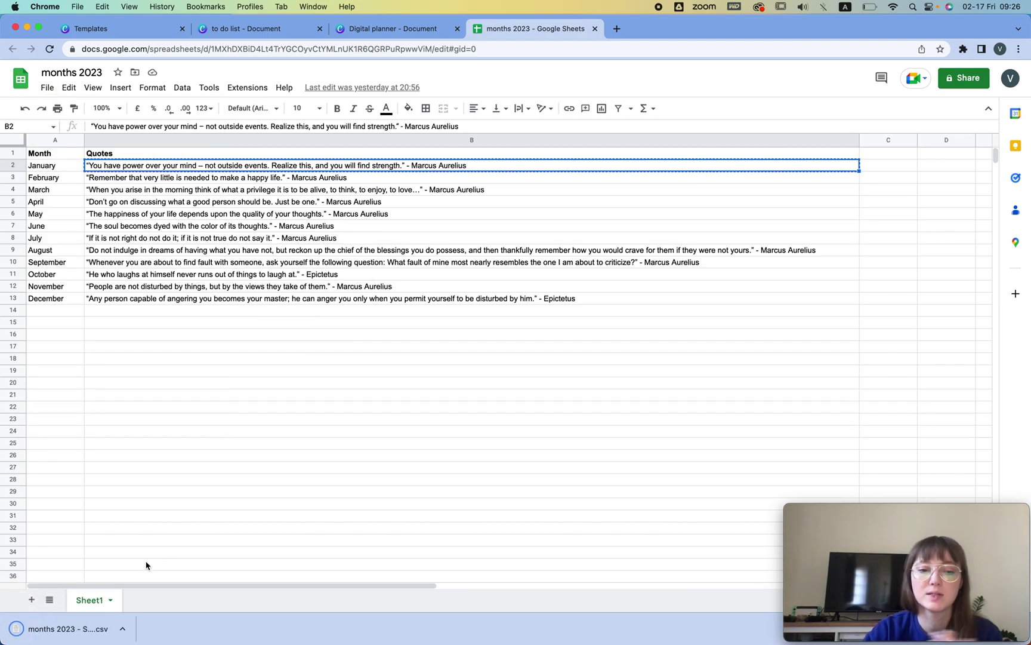
- Return to the Canva "to do list" document and upload the newly downloaded months 2023 CSV from Downloads to Bulk create
click(410, 29)
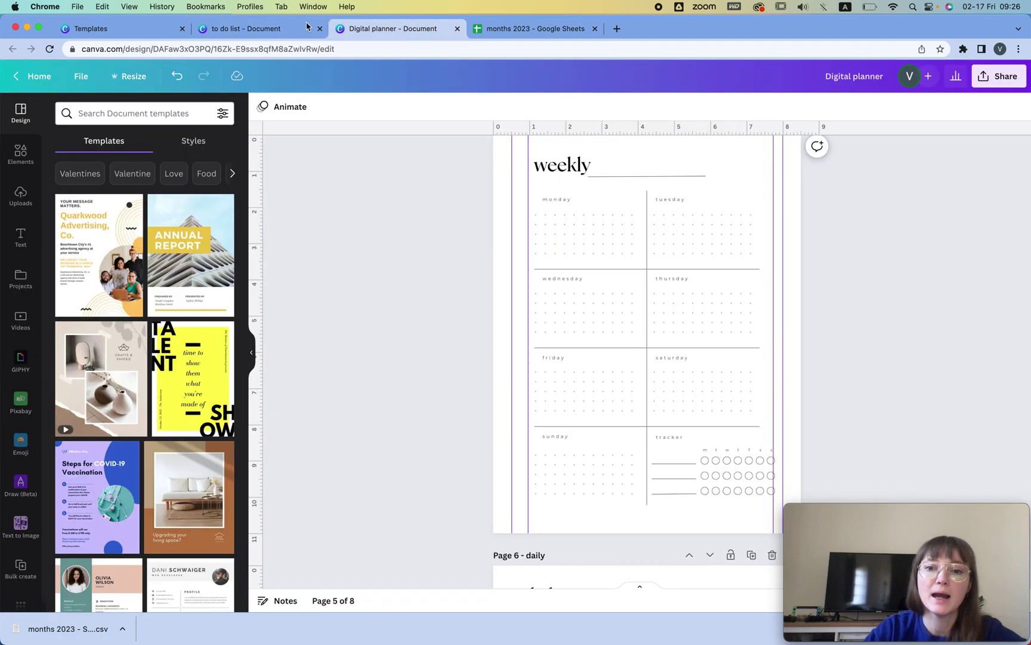
click(260, 29)
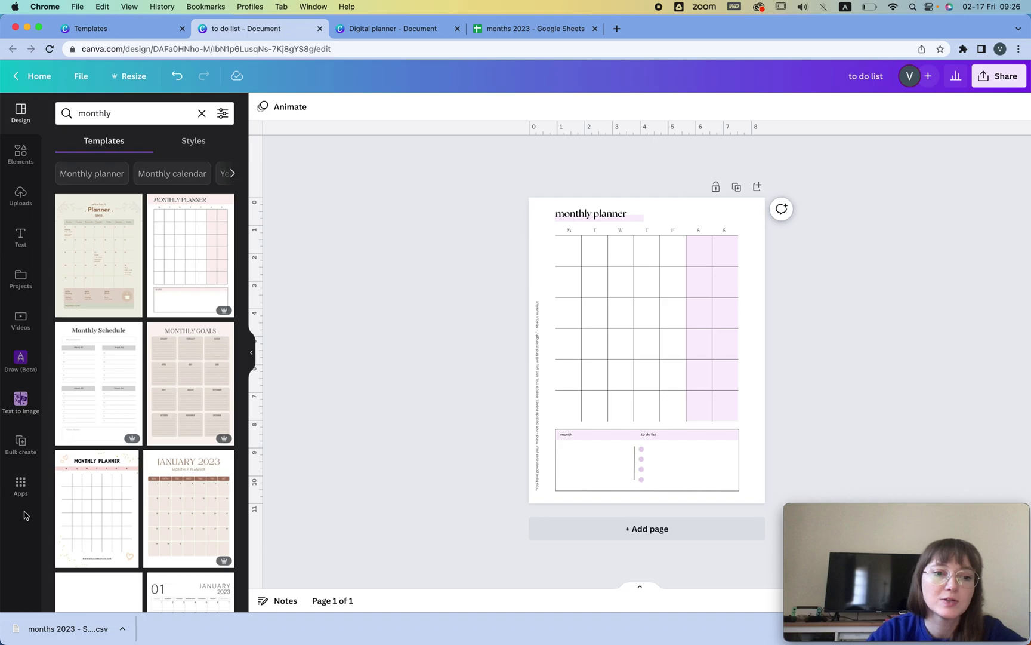
click(20, 487)
click(122, 113)
text(bulk)
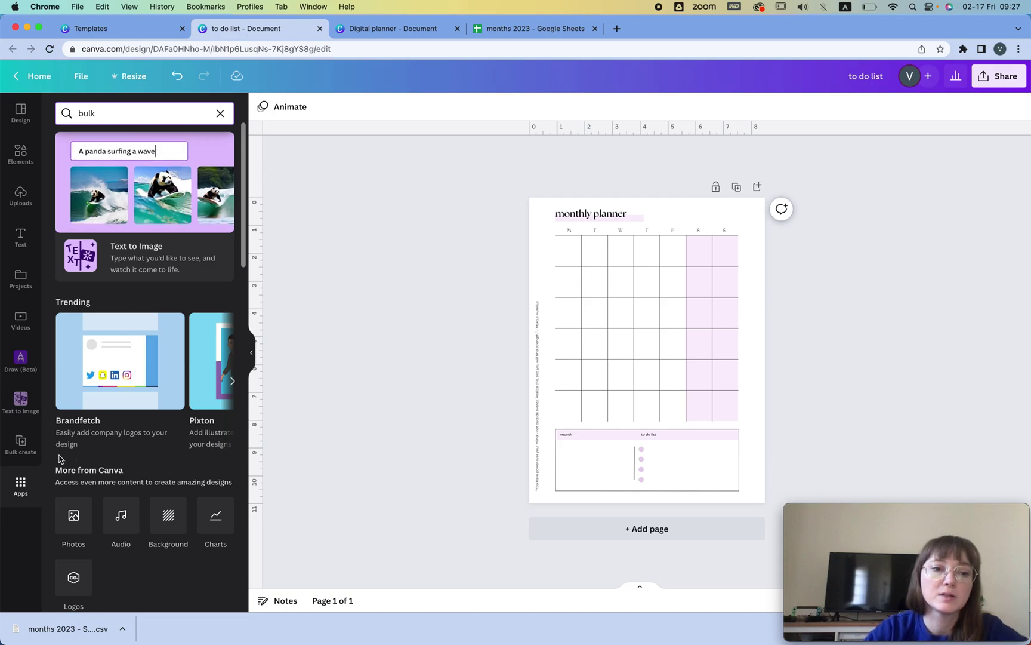
click(25, 448)
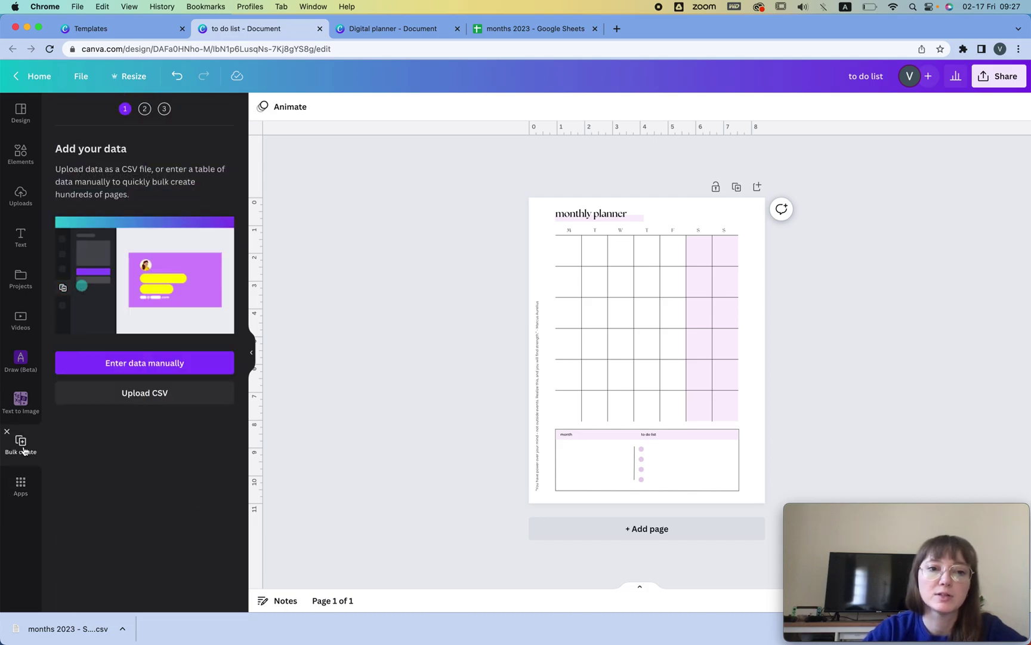
click(149, 394)
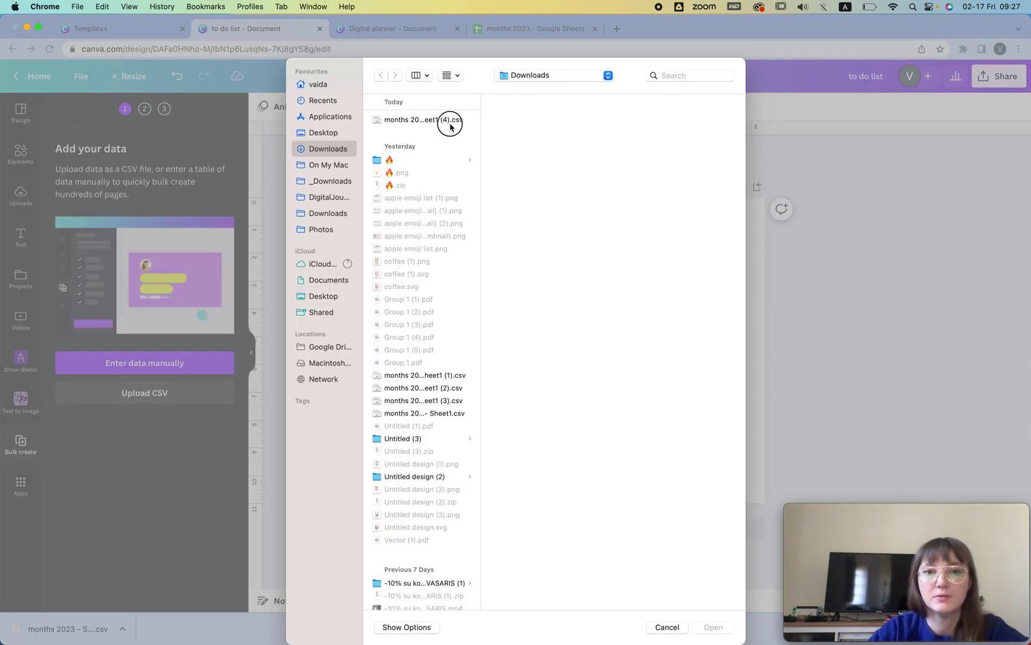
click(450, 119)
key(Return)
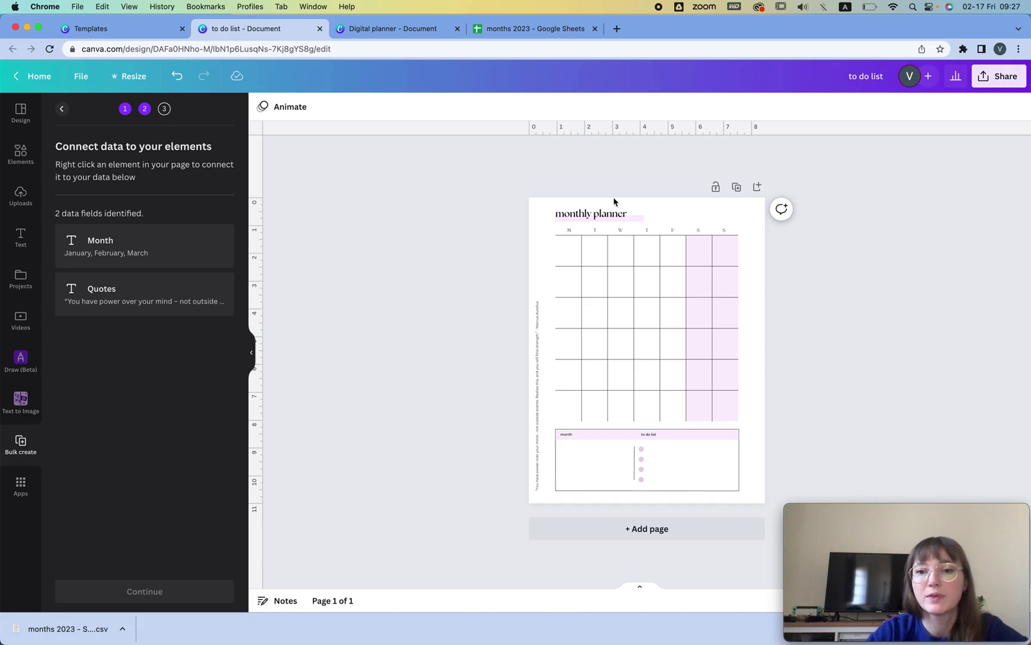
- Connect the "monthly planner" title to the Month data field
click(618, 217)
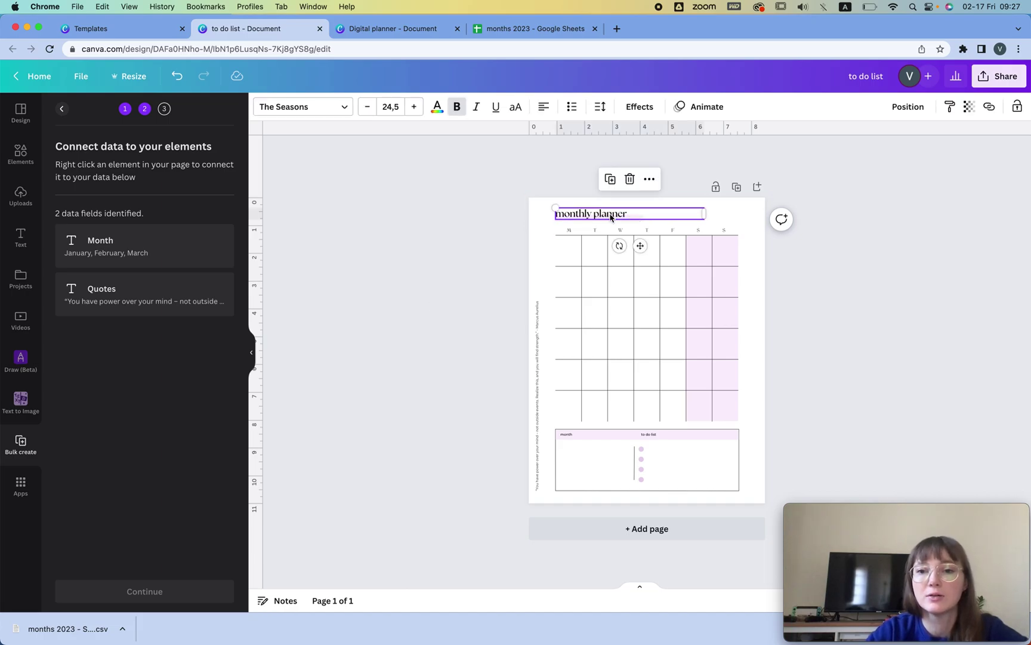
right_click(610, 217)
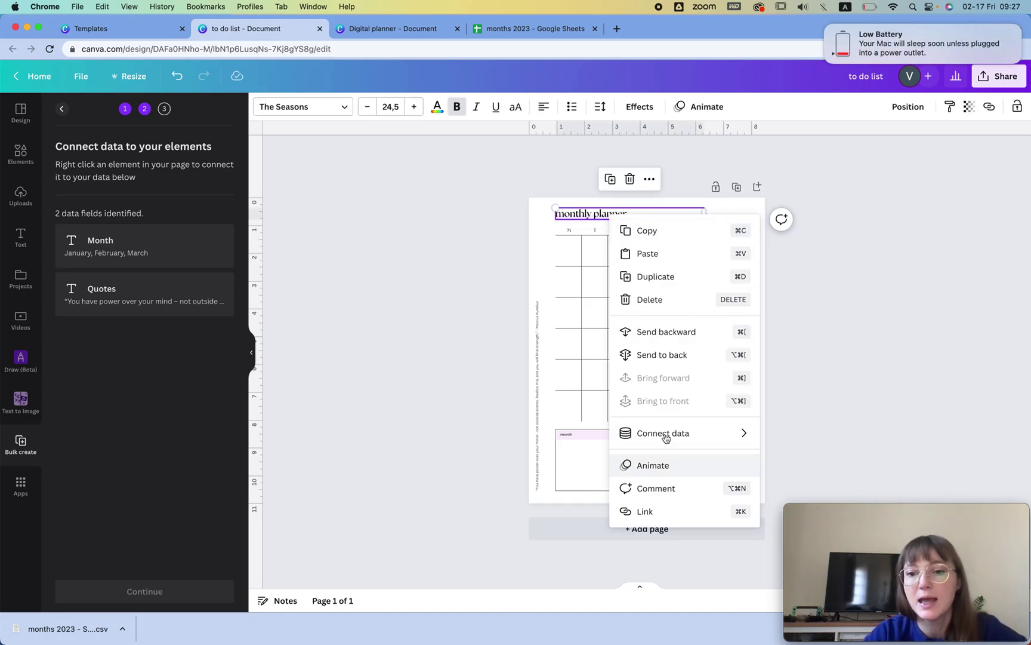
mouse_move(662, 436)
click(800, 438)
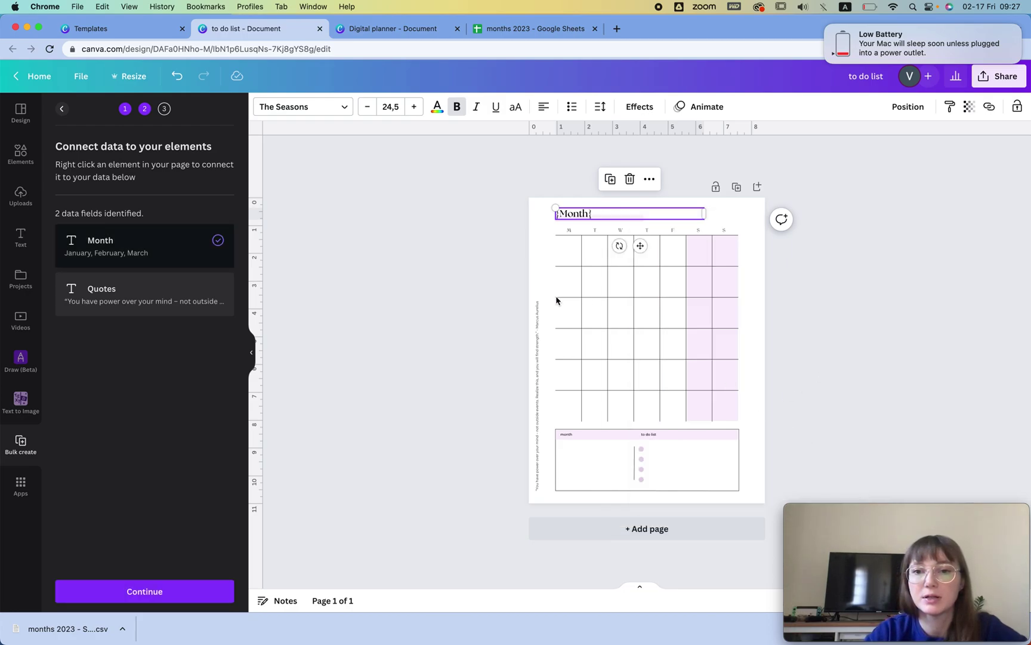
- Connect the "month" heading in the notes box below the calendar grid to the Month data field
click(572, 438)
right_click(570, 434)
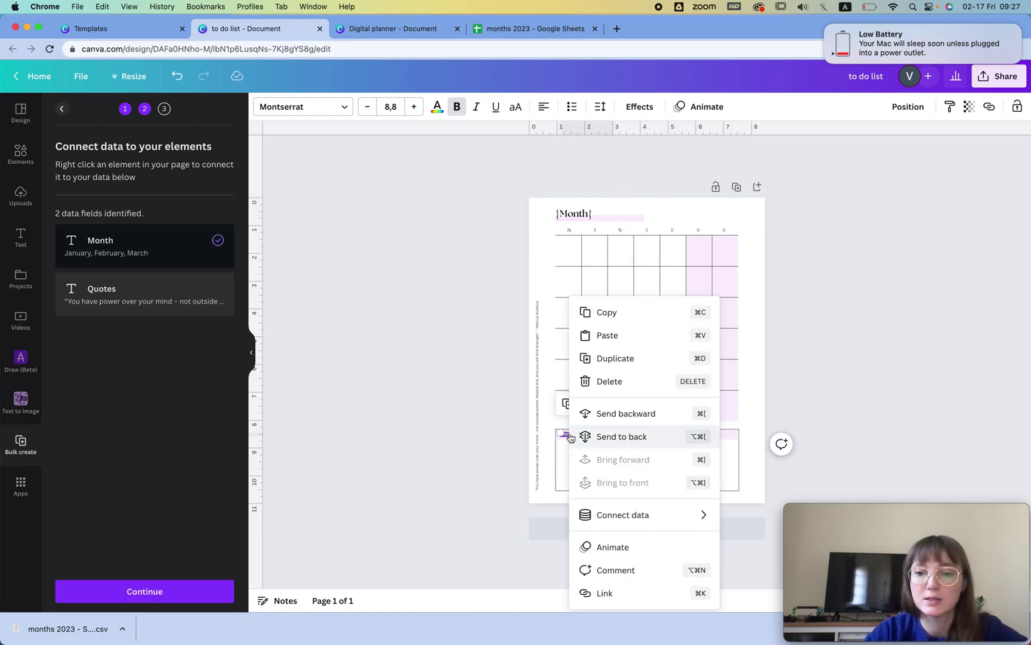
mouse_move(643, 521)
click(759, 519)
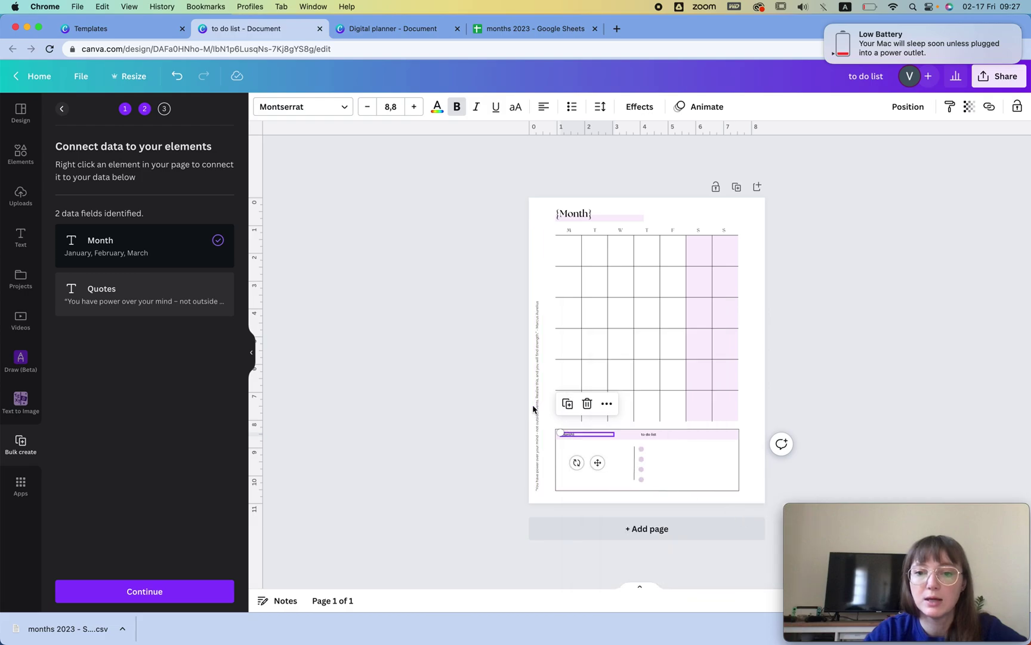
- Connect the vertical quote beside the calendar grid to the Quotes data field
click(539, 401)
right_click(539, 401)
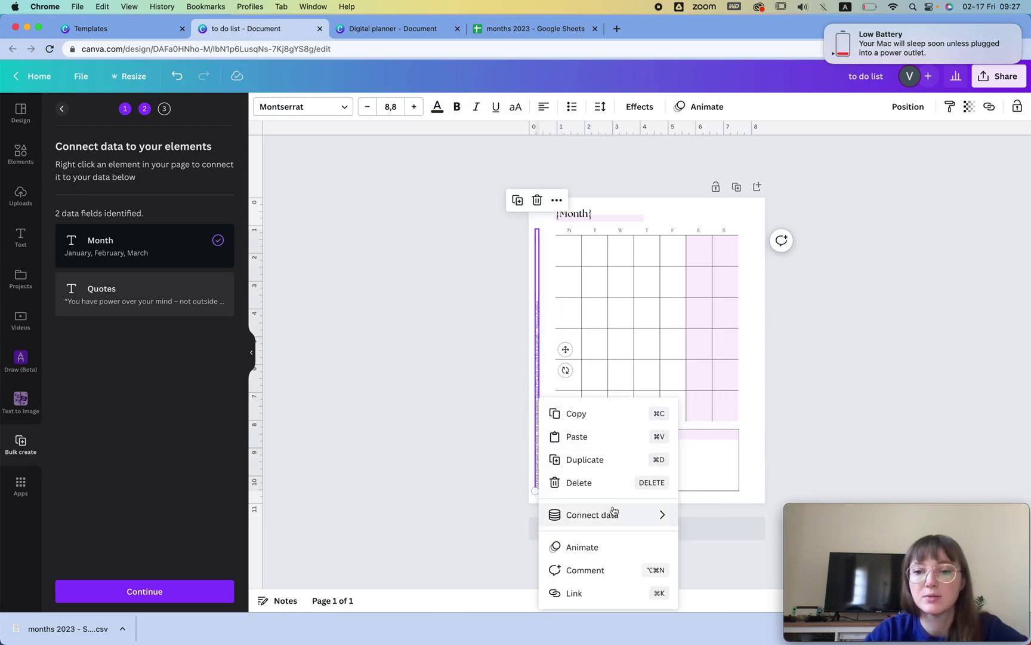
mouse_move(615, 513)
click(720, 542)
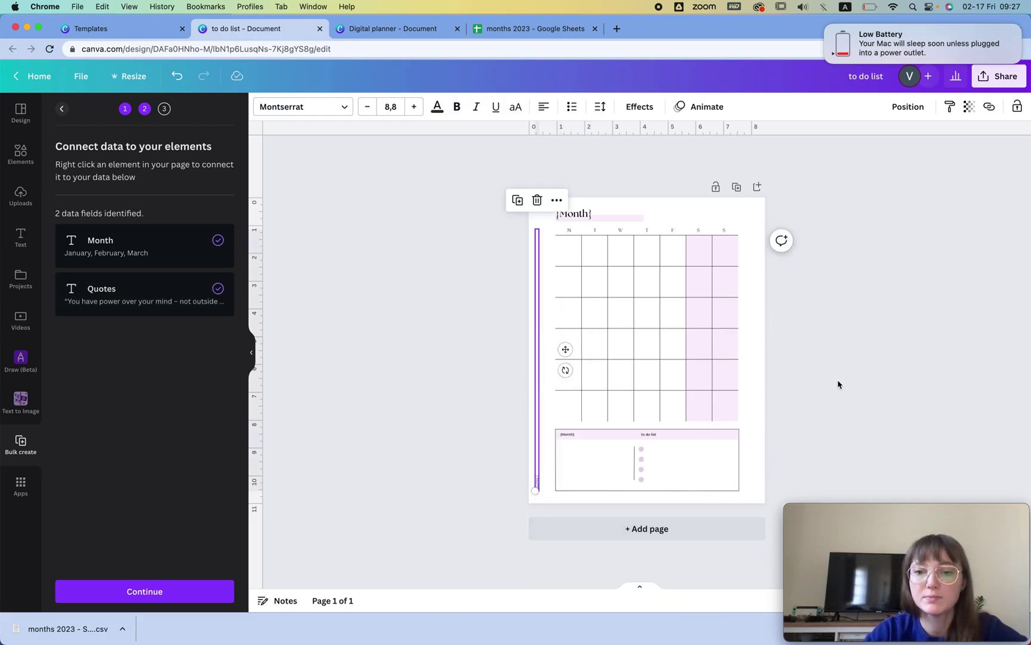
- Dismiss the low battery notification and generate the 12 pages from all selected data rows
click(826, 25)
click(65, 582)
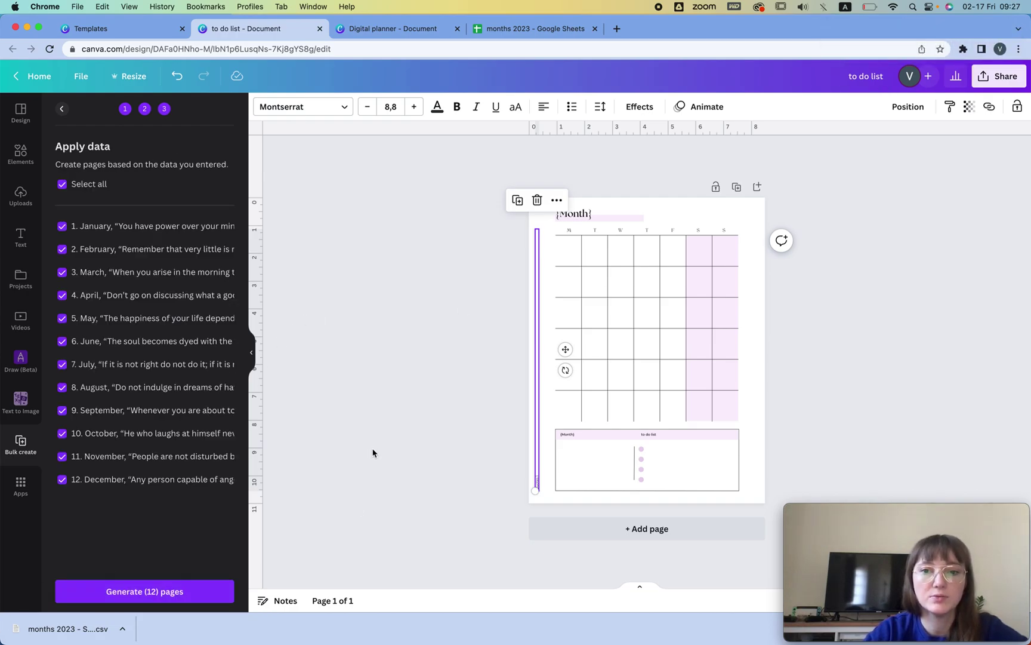
click(164, 591)
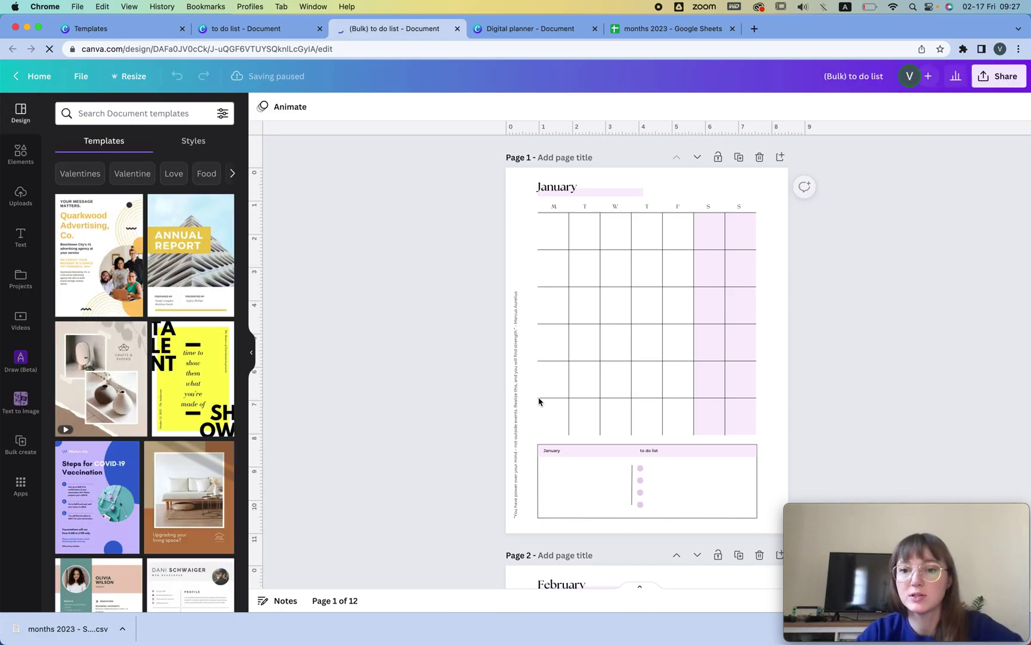
- Check the month names and vertical quotes on the generated planner pages
scroll(539, 400, down, 5)
scroll(539, 401, down, 8)
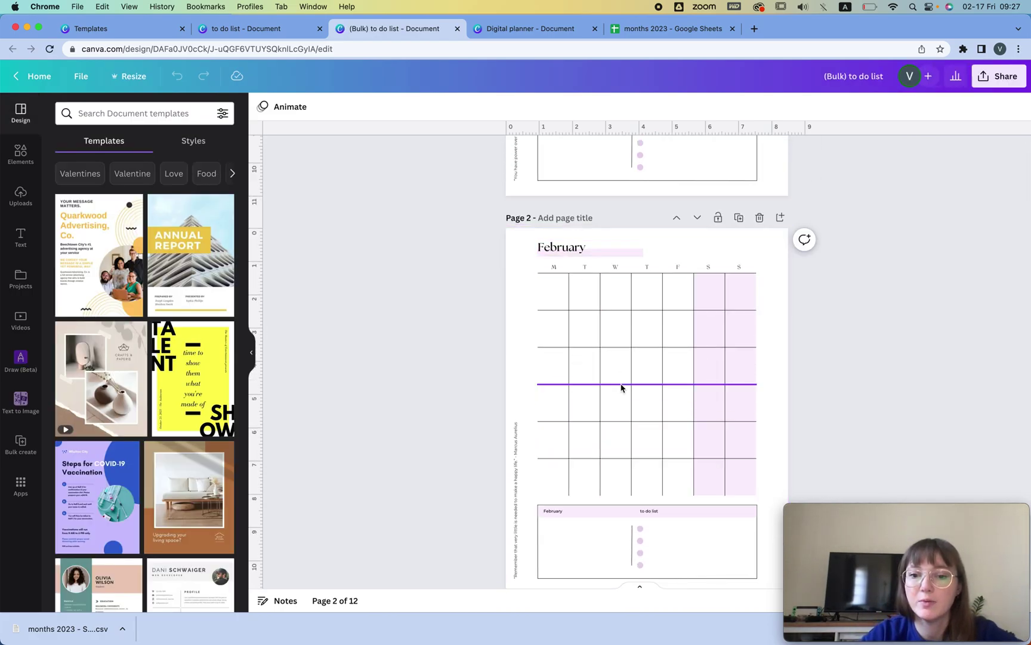
scroll(596, 337, down, 8)
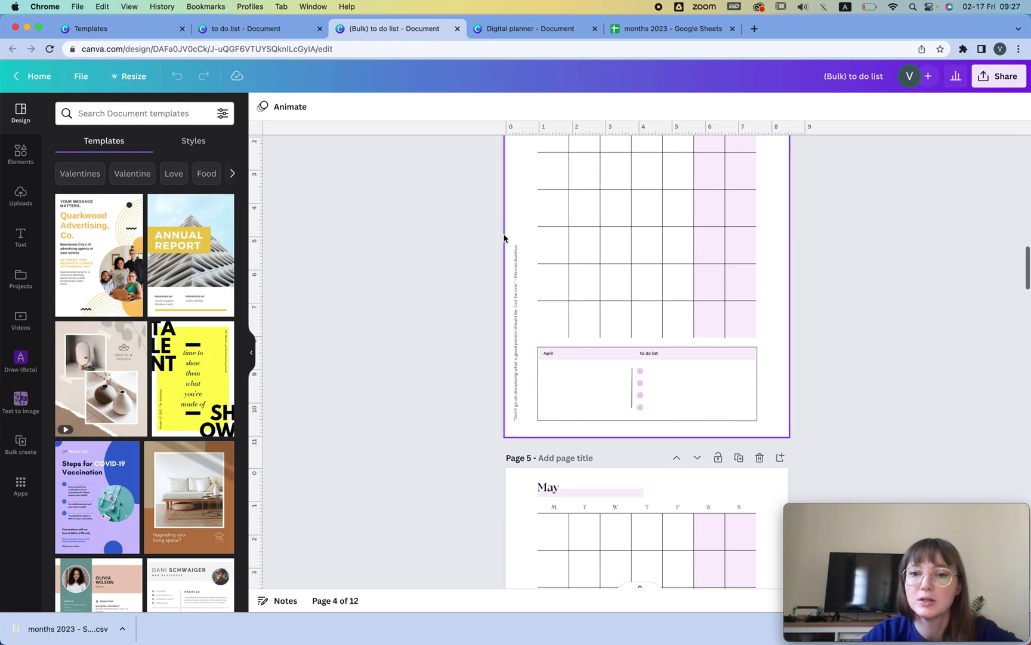
scroll(575, 306, down, 4)
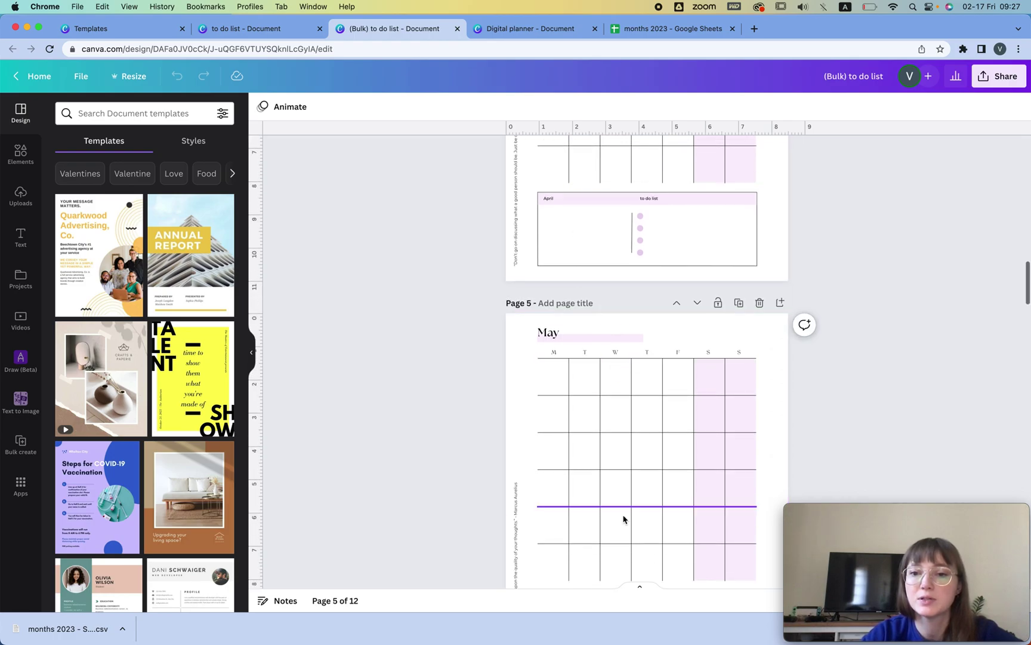
scroll(647, 493, down, 5)
scroll(646, 493, up, 20)
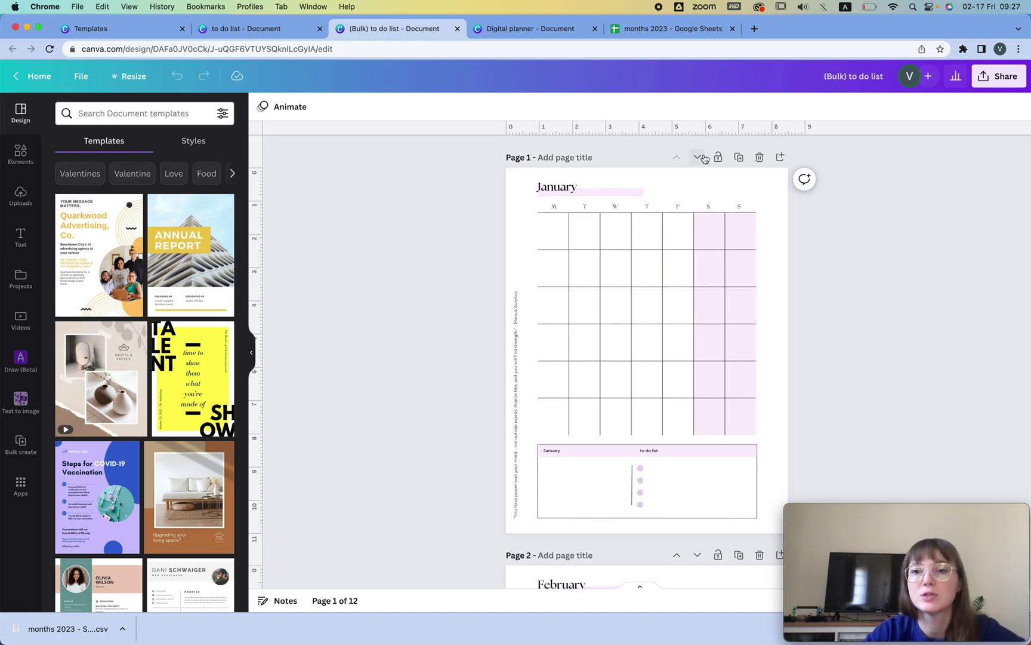
- Switch to the "Digital planner" document and copy the dancer, gold glitter and 2023 artwork from the Cover page
click(512, 30)
scroll(518, 179, up, 20)
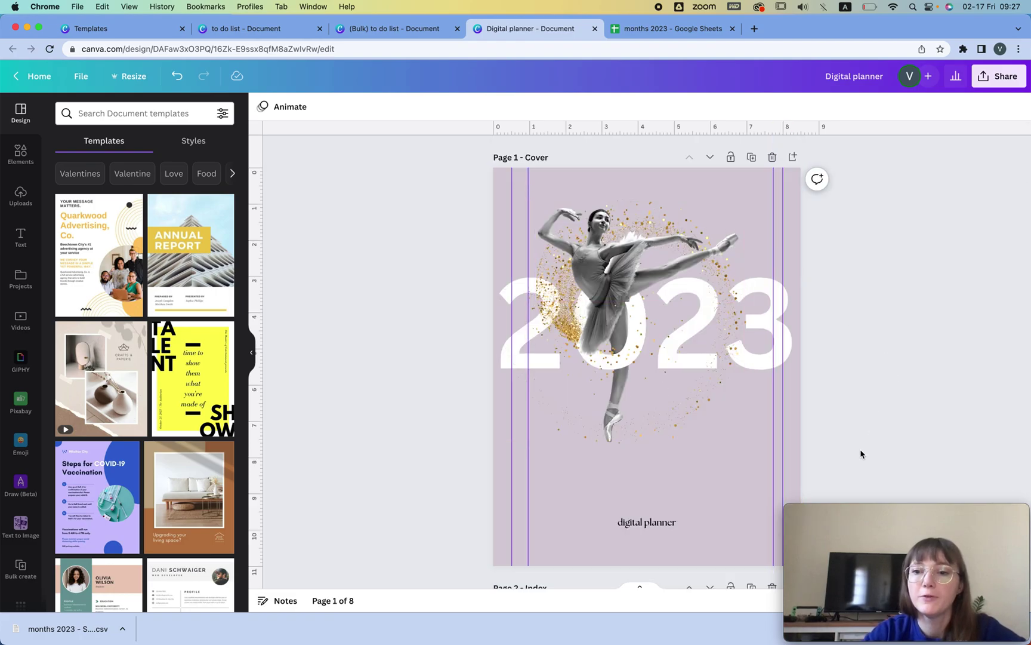
drag(883, 424, 501, 203)
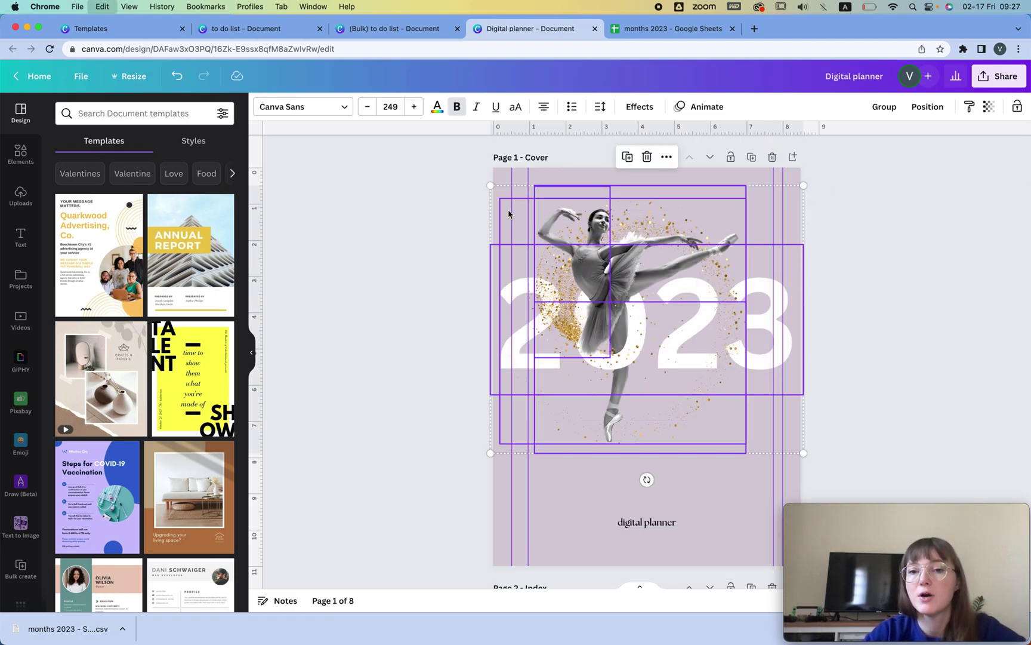
- Return to the "(Bulk) to do list" document and paste the copied cover artwork onto a new blank page placed before January
click(369, 28)
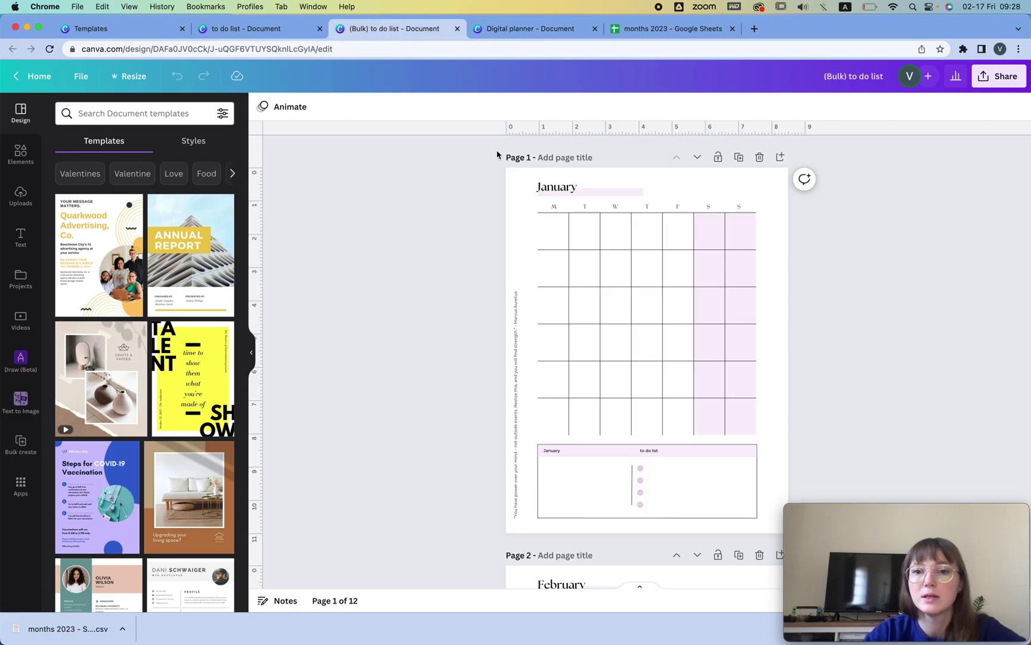
click(778, 155)
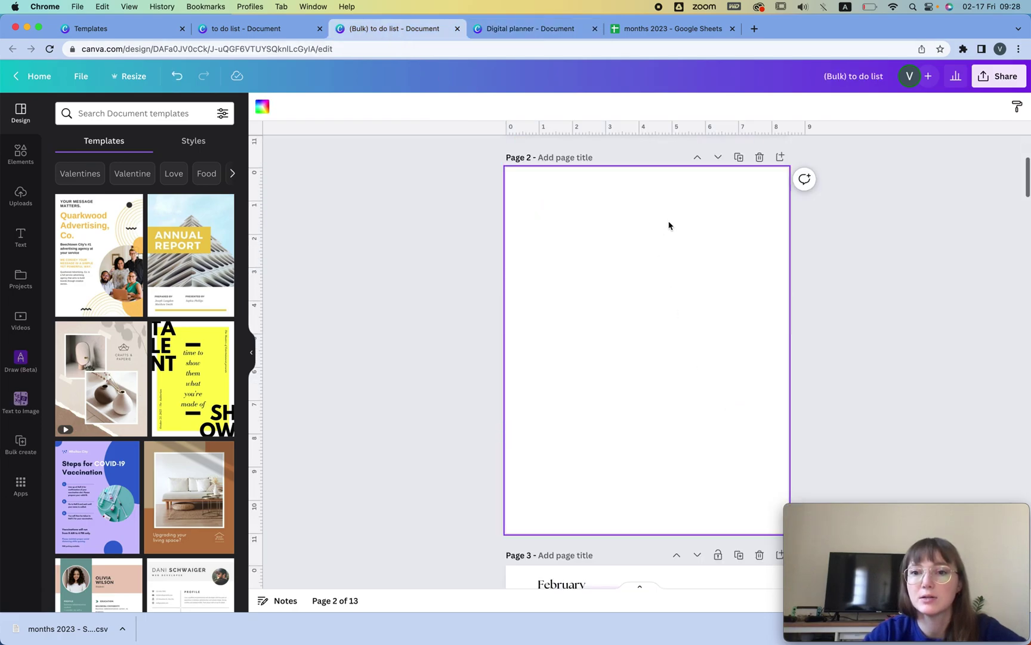
click(676, 157)
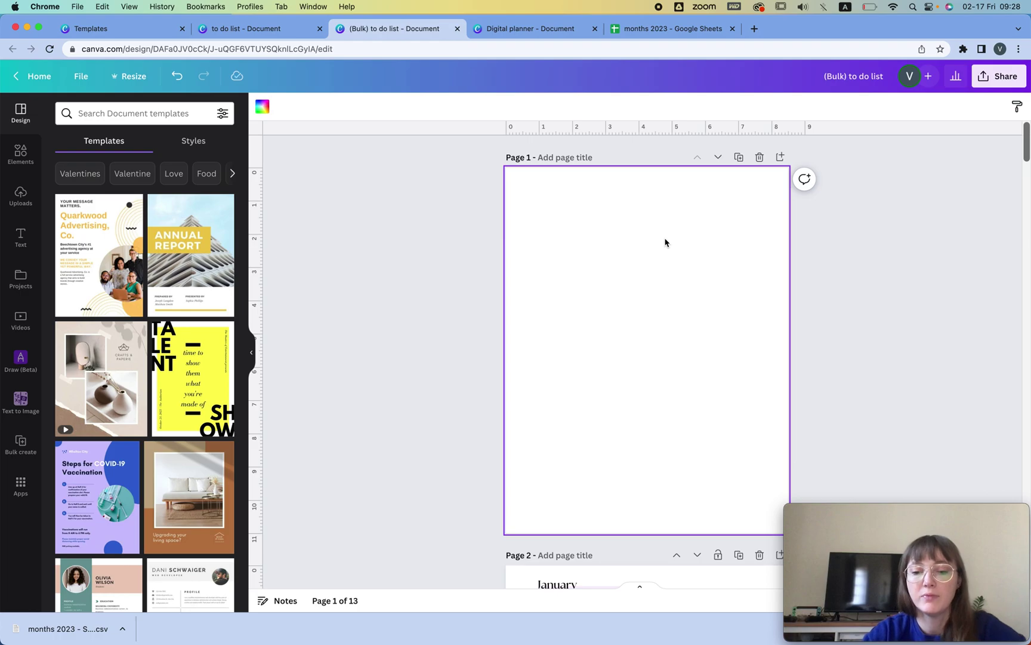
key(ctrl+v)
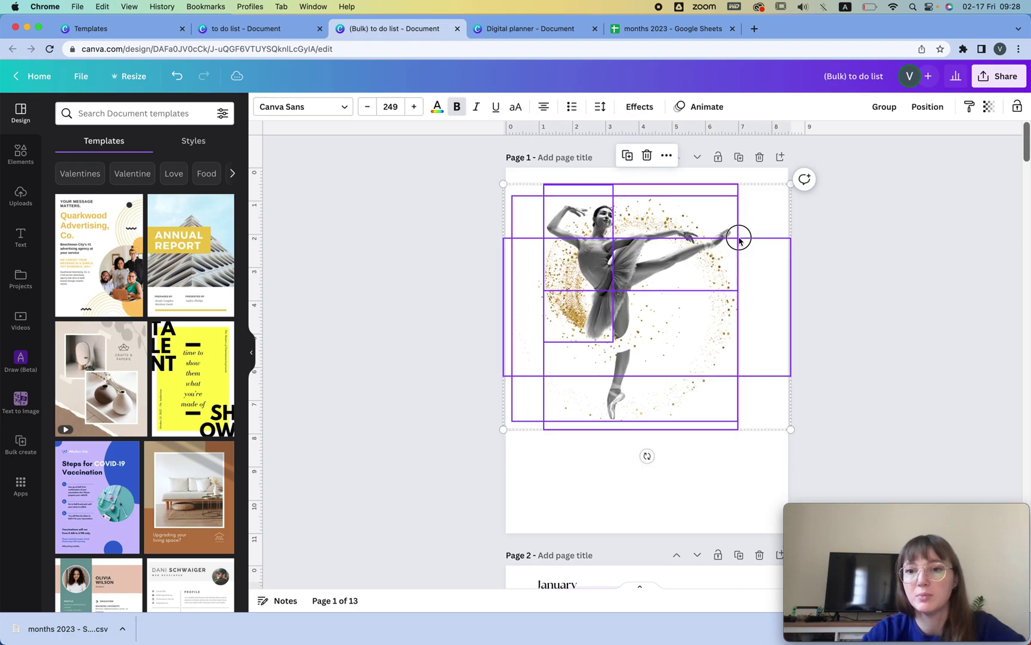
- Set the cover page background to the darker lilac from the document colours
click(550, 454)
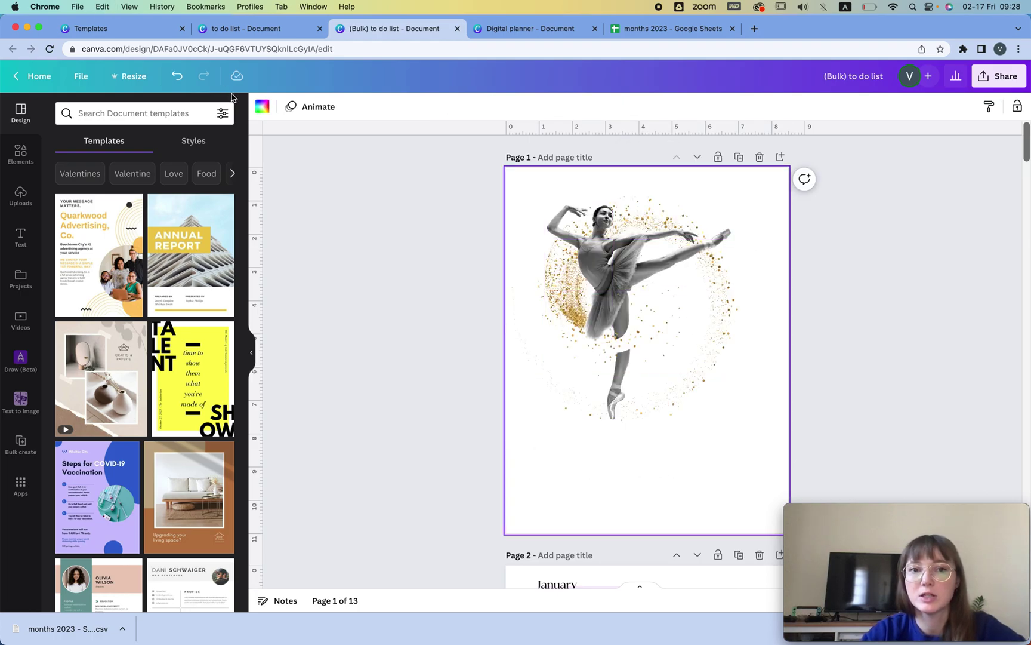
click(262, 110)
click(191, 164)
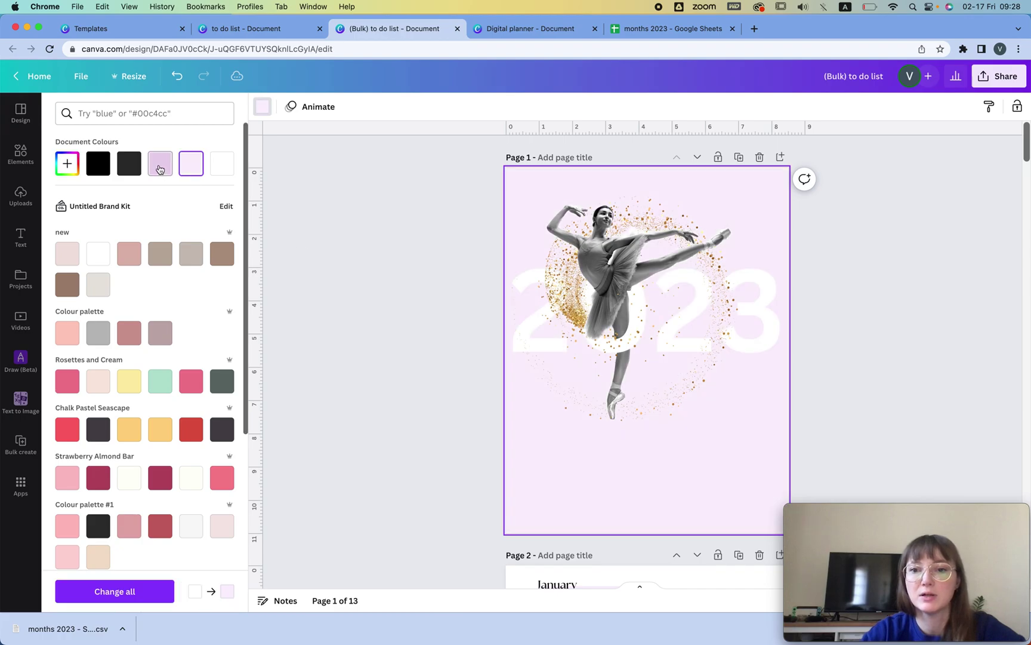
click(160, 166)
click(431, 304)
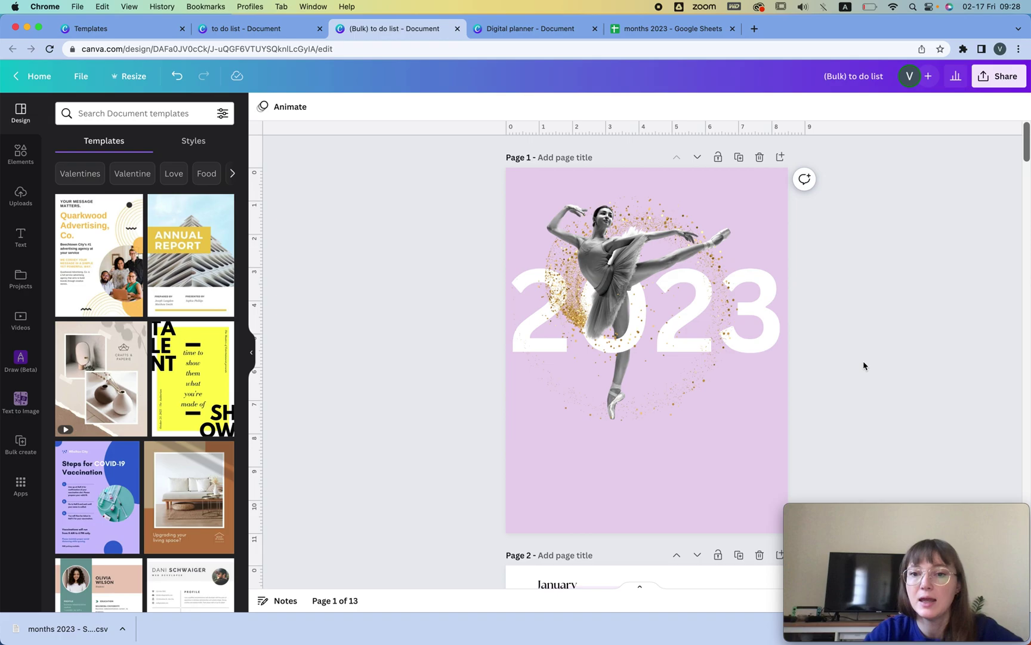
- Move the dancer image pieces apart to expose the cover's layering, undoing each move
key(super+equal)
scroll(568, 222, up, 4)
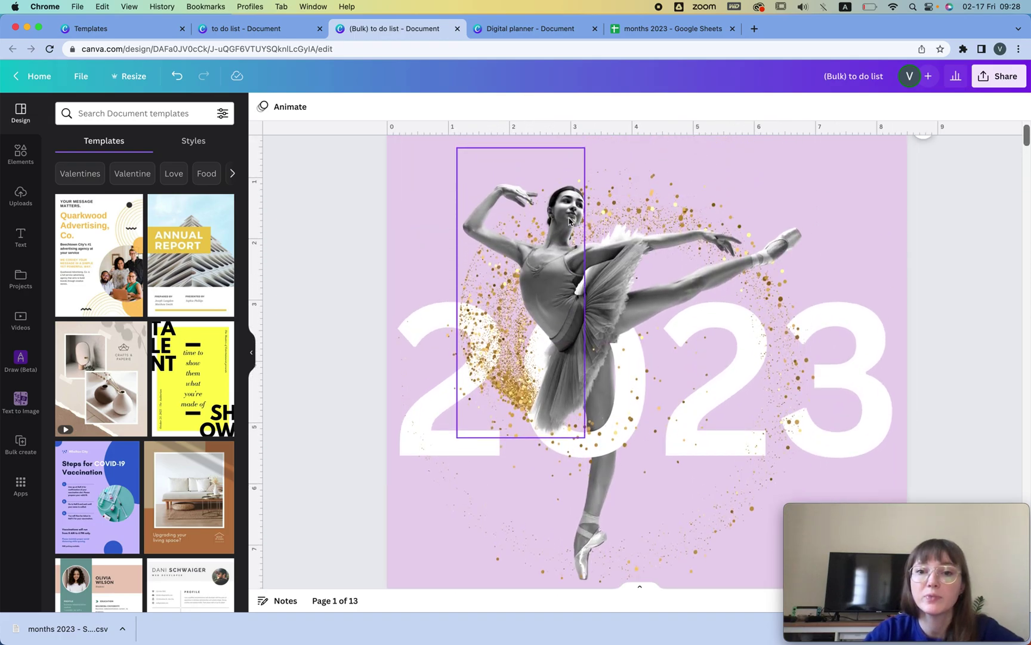
click(505, 244)
drag(504, 244, 812, 230)
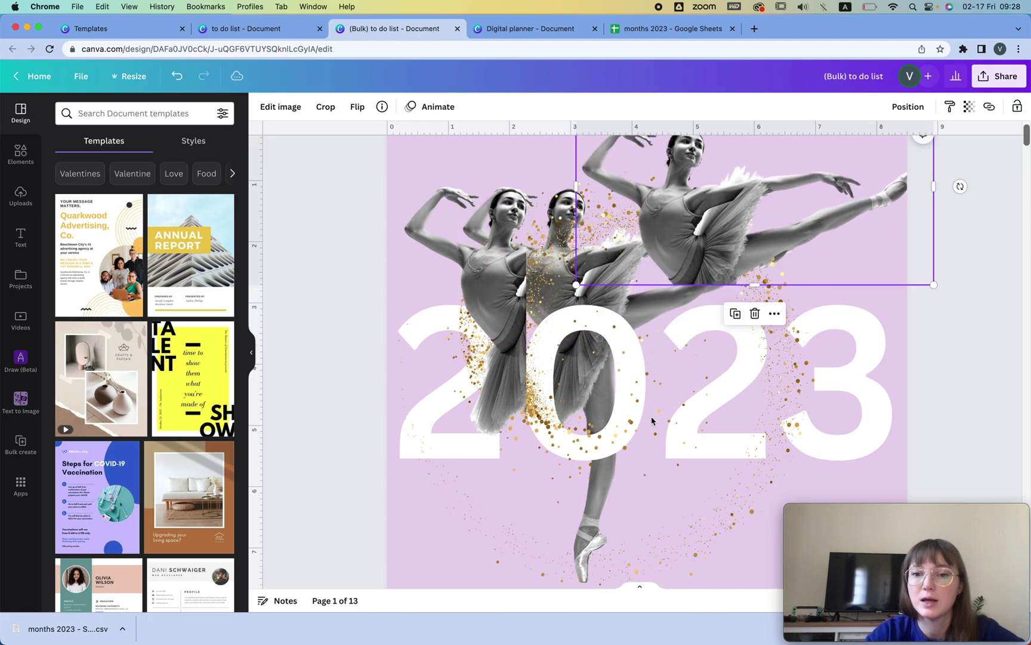
key(super+z)
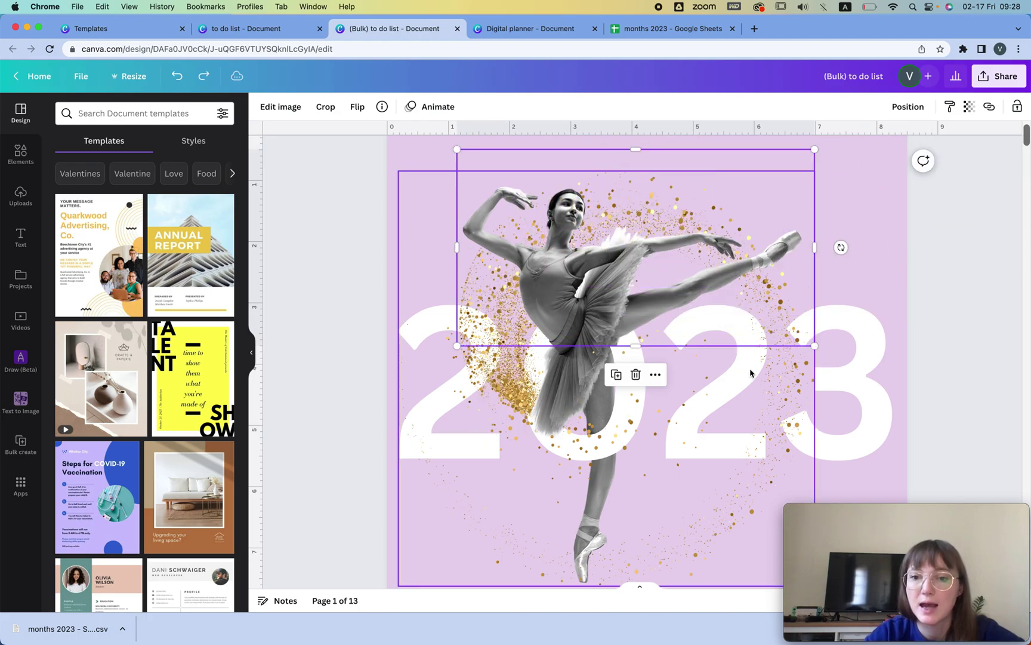
click(559, 401)
drag(559, 401, 483, 395)
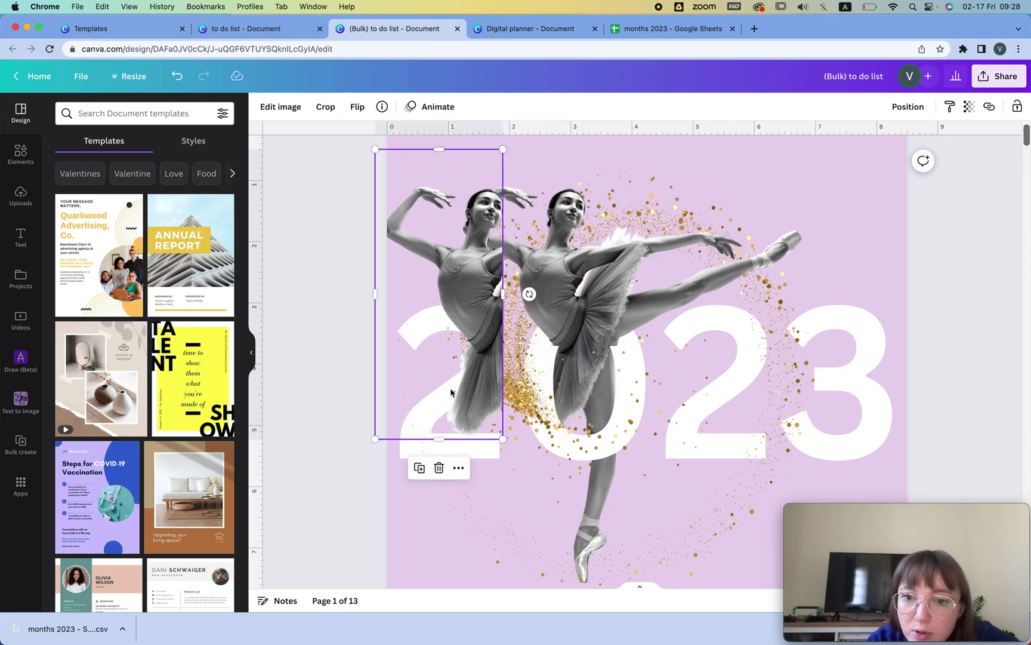
key(super+z)
- Examine how the gold glitter and cropped dancer images overlap the 2023 text on the cover
click(680, 397)
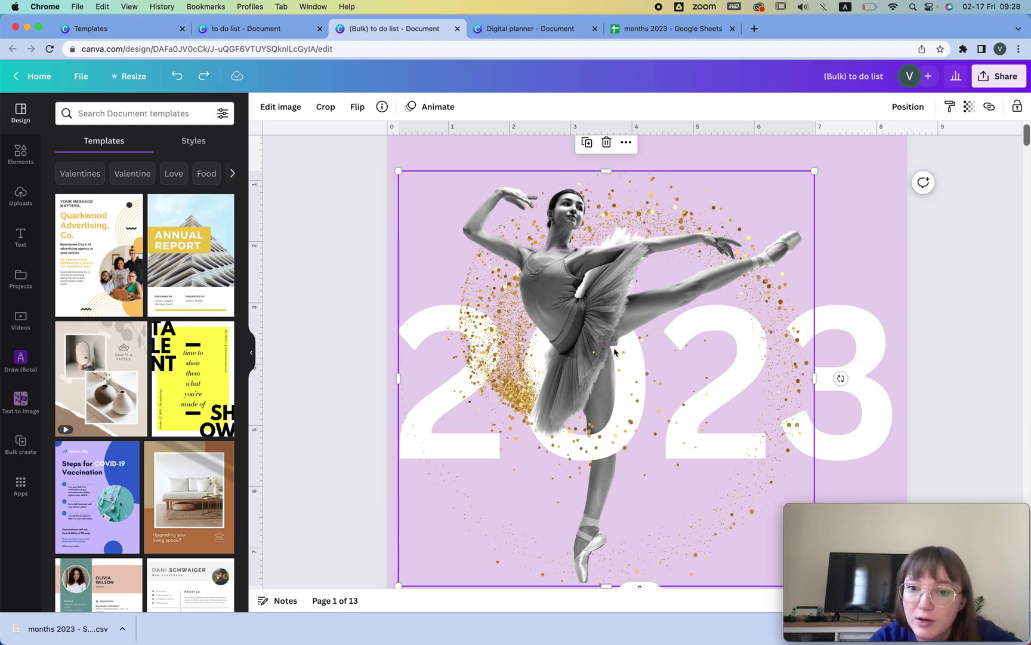
scroll(613, 353, up, 5)
click(542, 392)
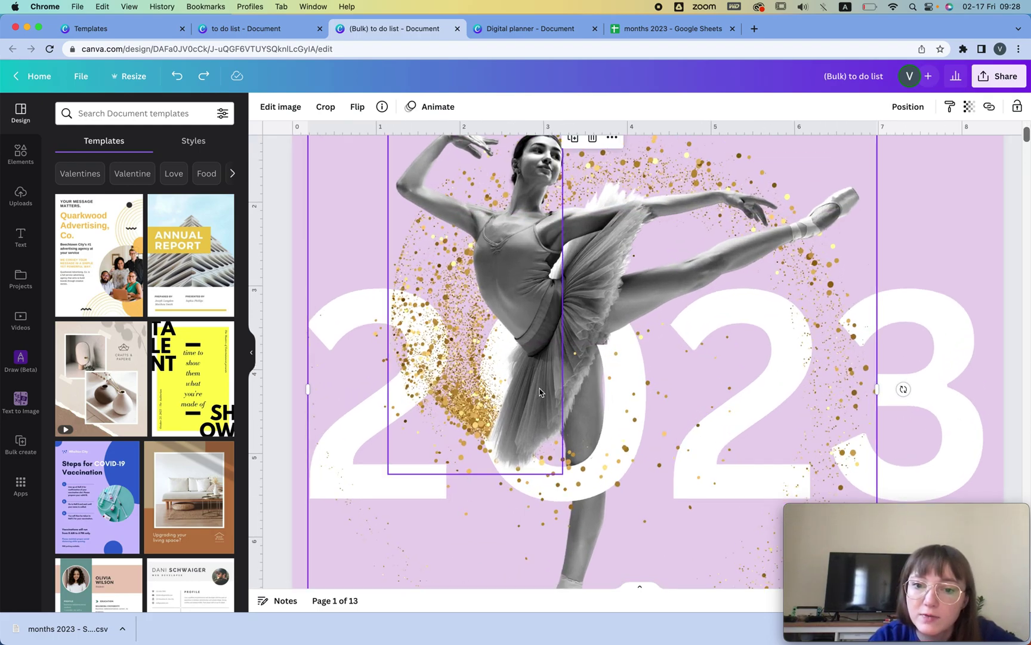
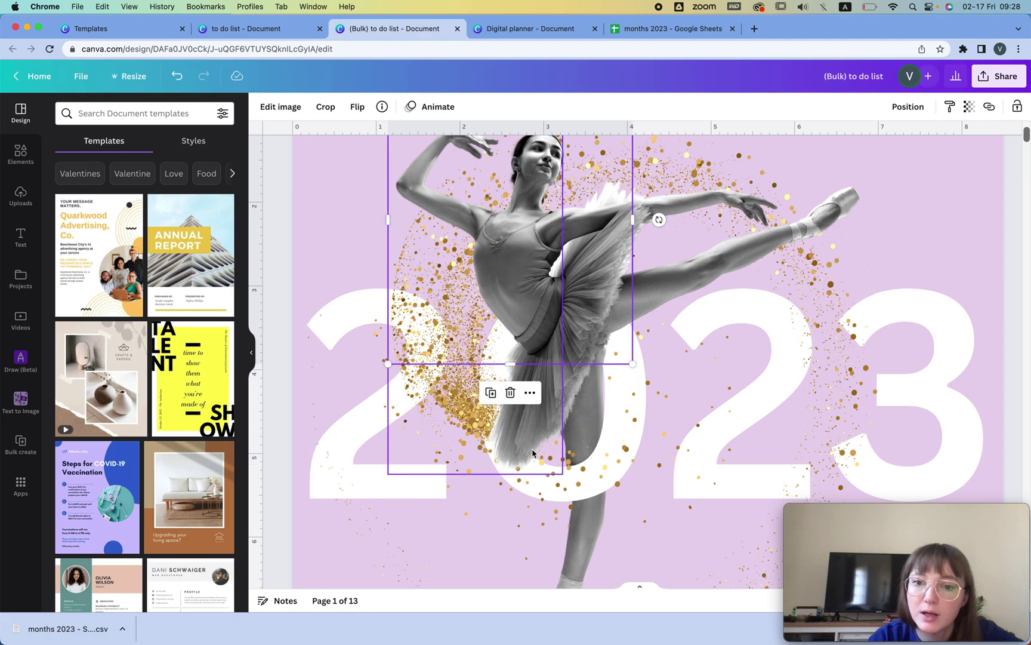
click(919, 166)
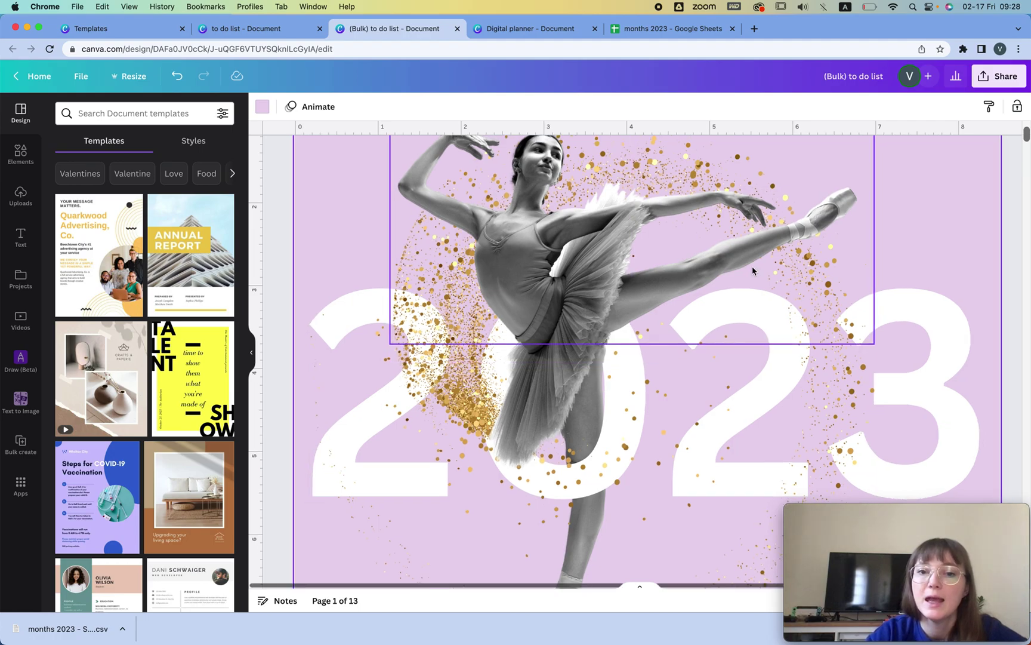
- Search the elements for "gold" and list all matching graphics
scroll(643, 357, down, 3)
scroll(494, 371, down, 3)
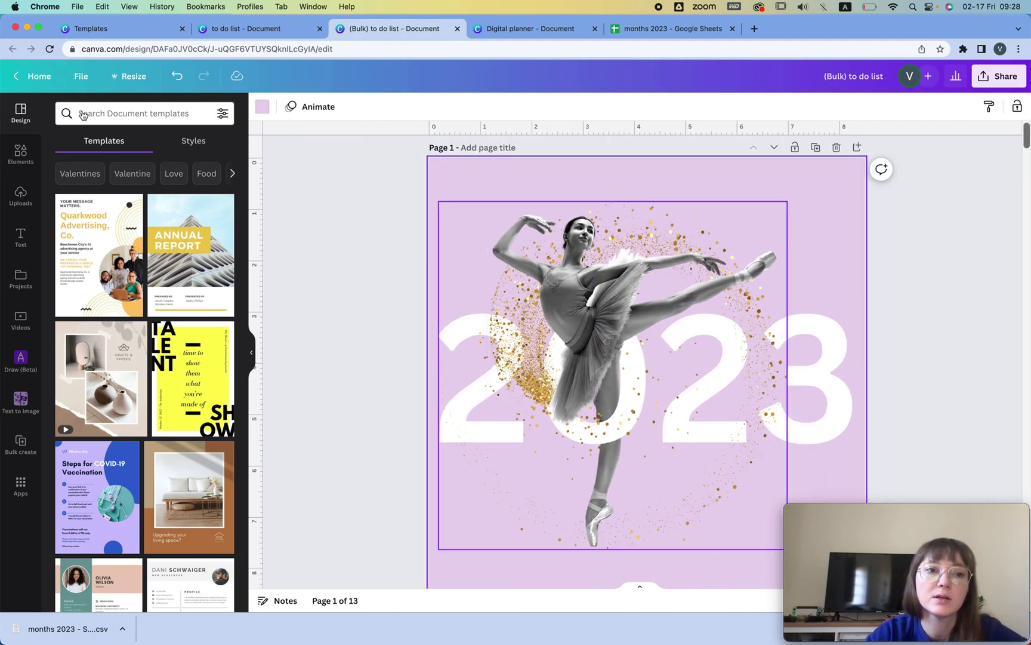
click(21, 154)
click(89, 113)
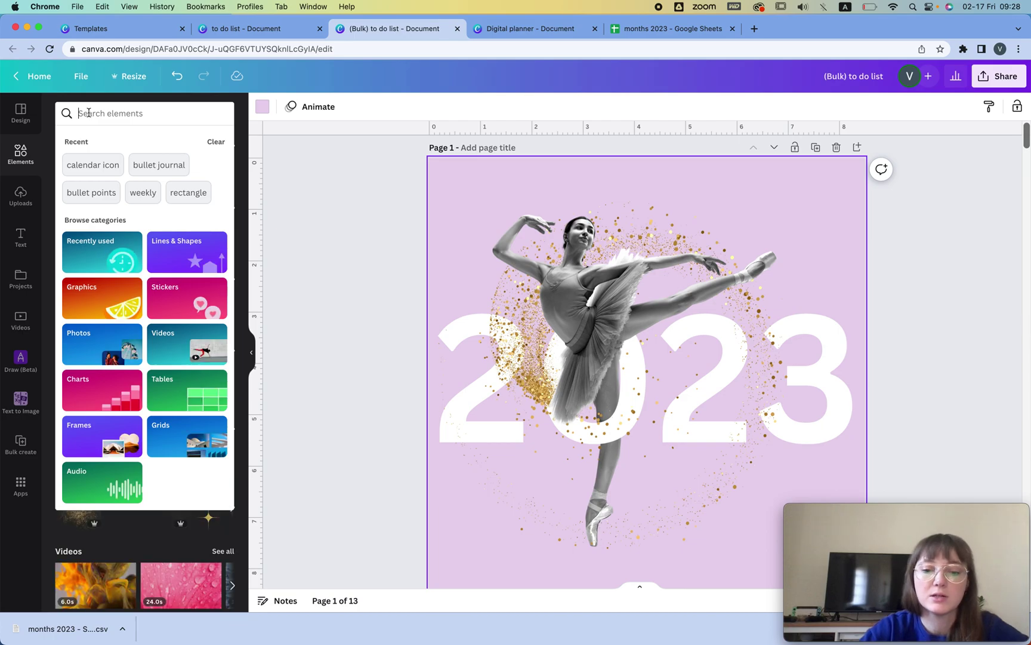
text(gikd)
text(old)
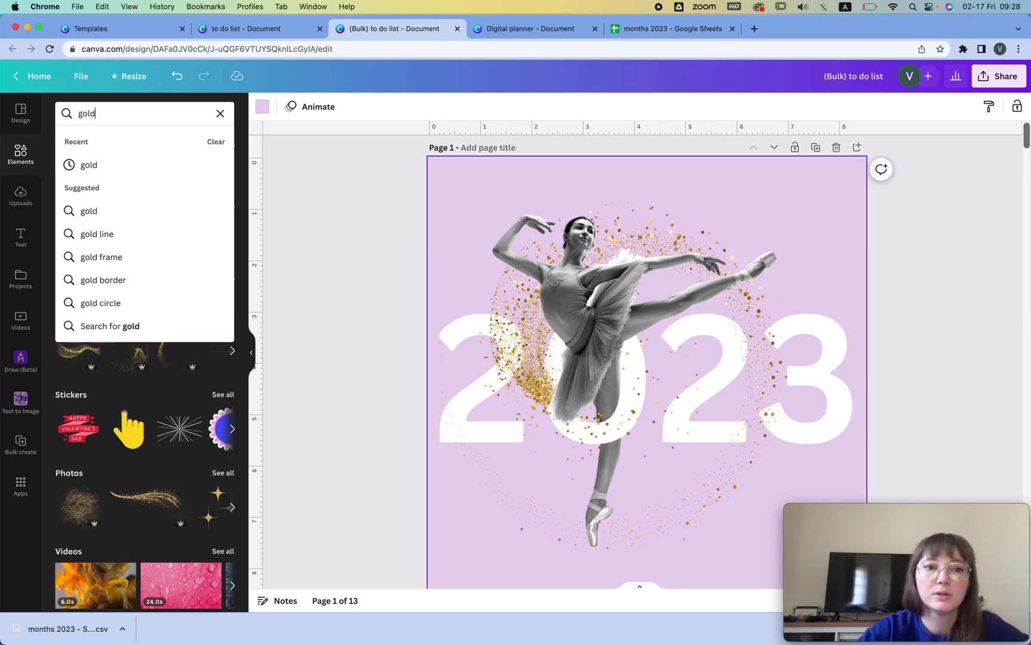
key(Return)
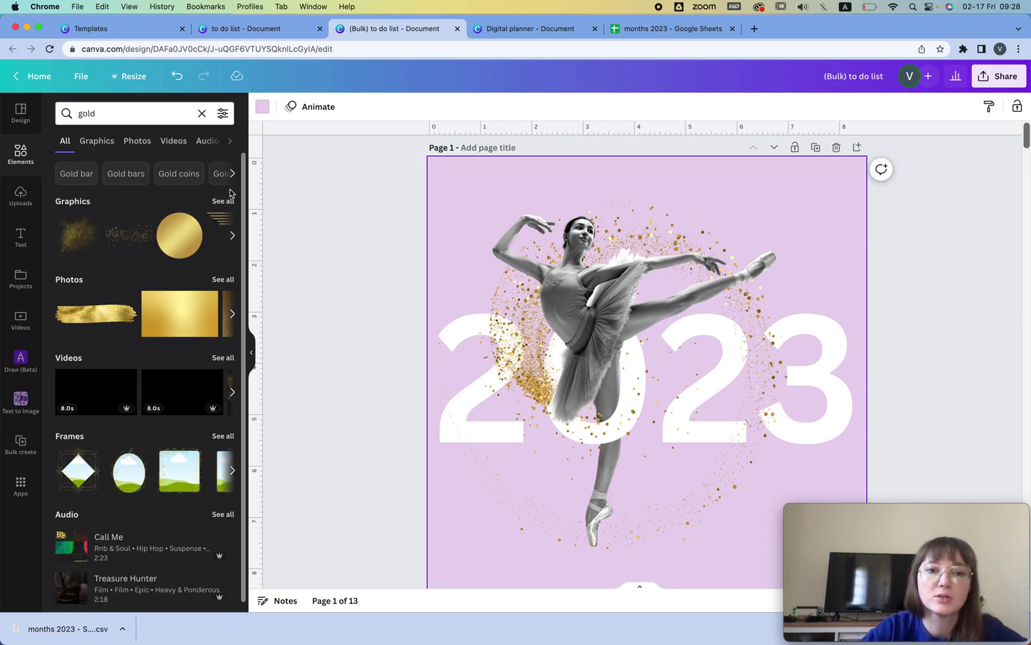
click(226, 202)
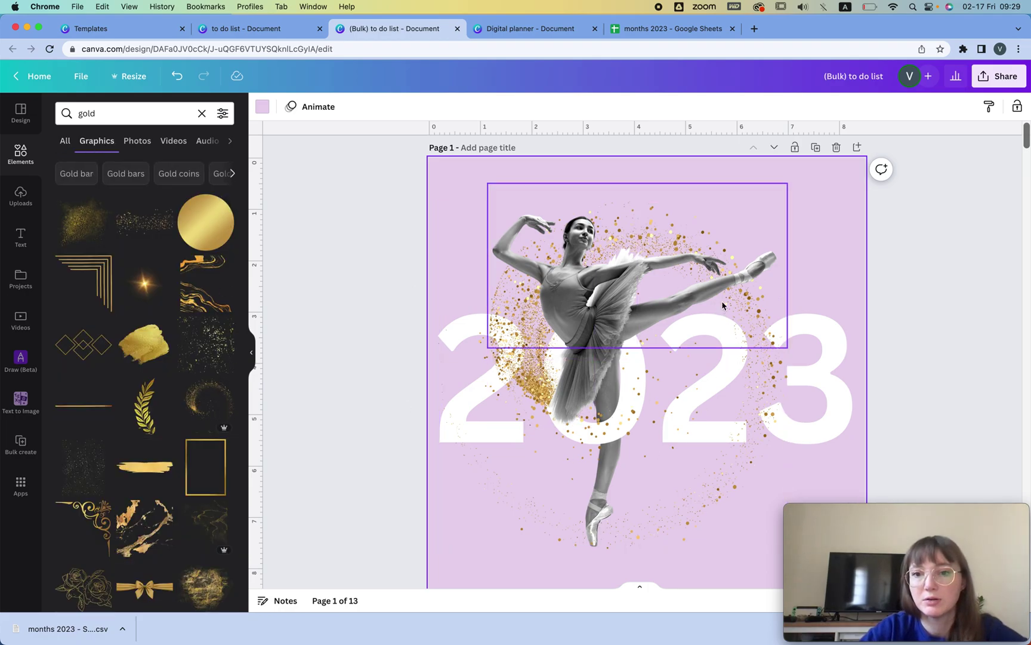
- Shift the wide upper dancer image upward on the cover and undo the move
click(577, 324)
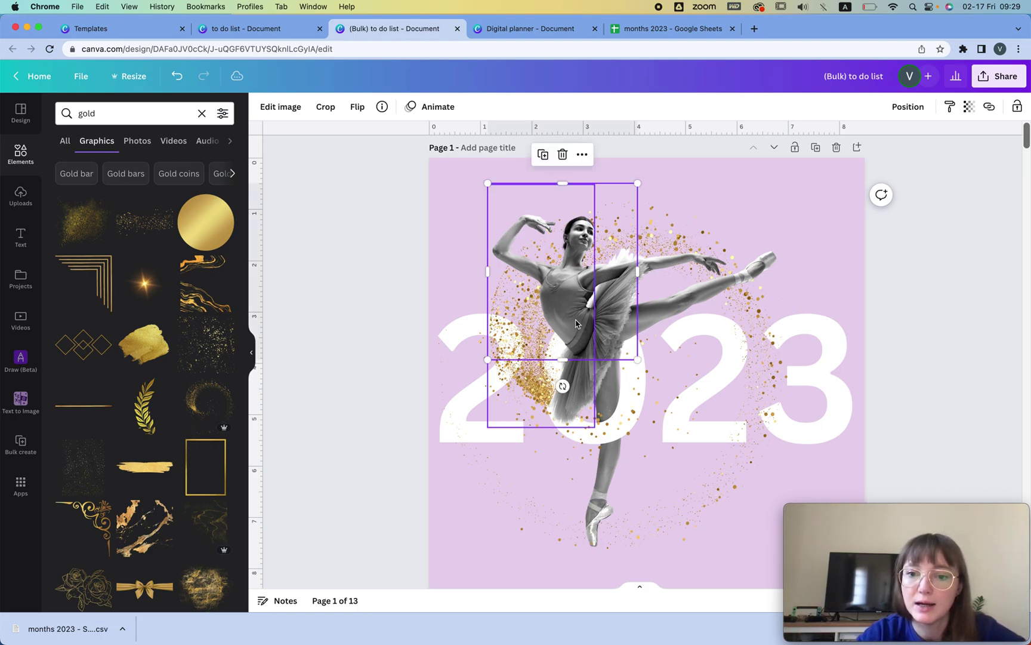
click(736, 207)
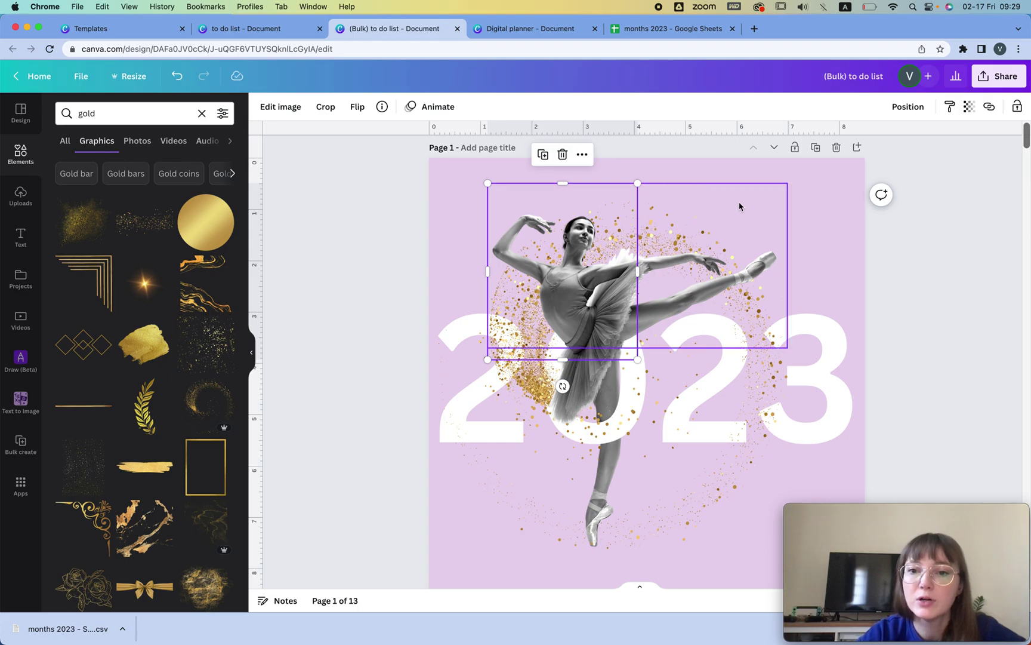
drag(710, 220, 711, 177)
key(cmd+z)
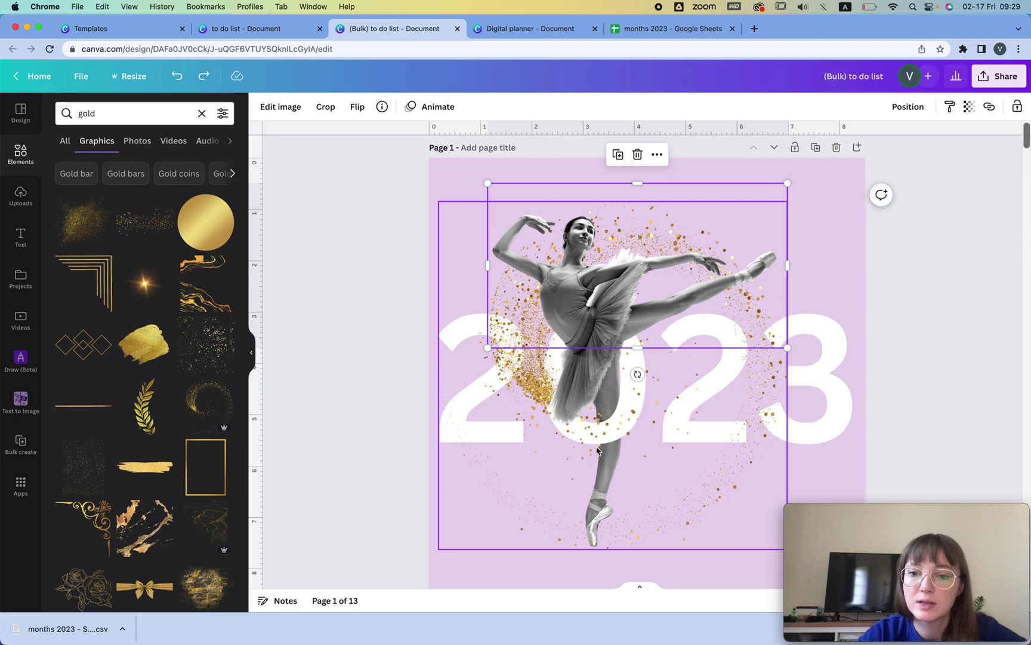
- Shift the gold glitter ring slightly up and to the left behind the dancer on the cover
mouse_move(730, 488)
mouse_down()
mouse_move(778, 449)
mouse_move(691, 481)
mouse_move(718, 467)
mouse_move(712, 480)
mouse_up()
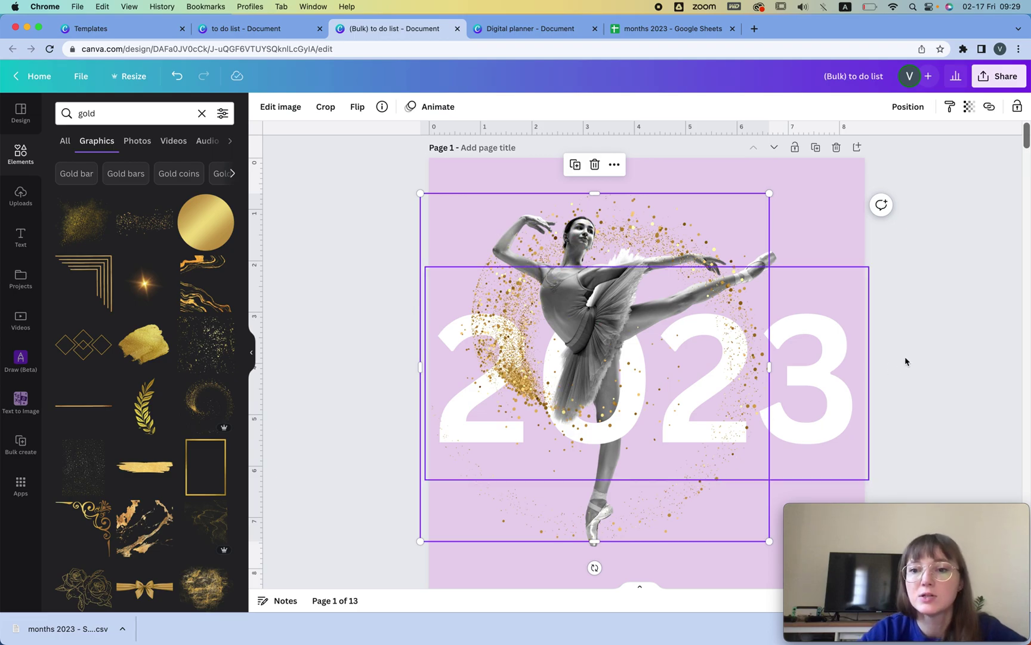
click(970, 294)
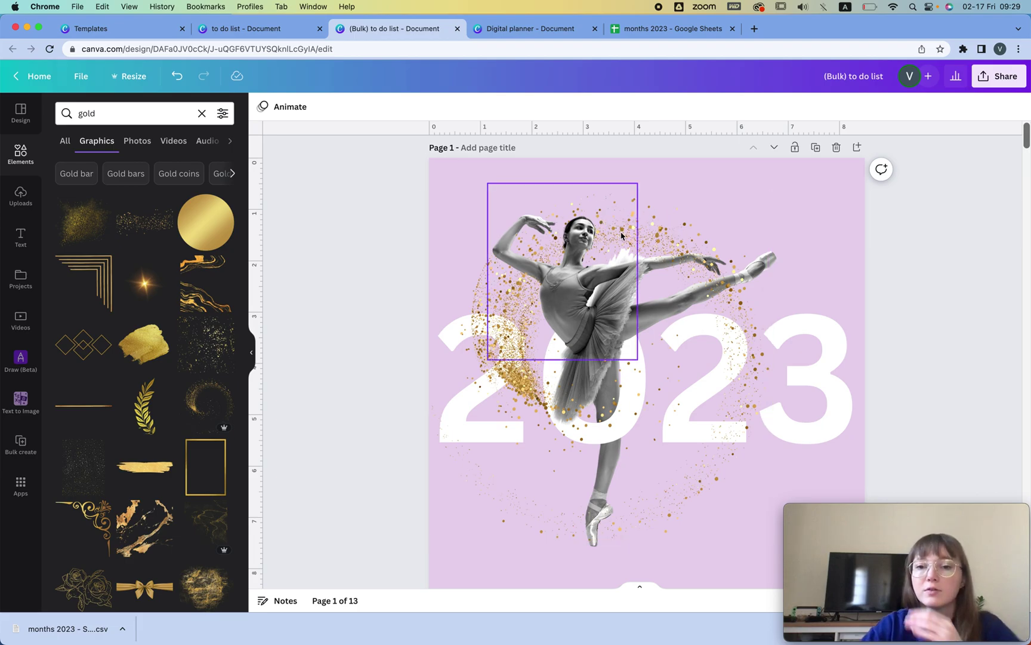
click(633, 175)
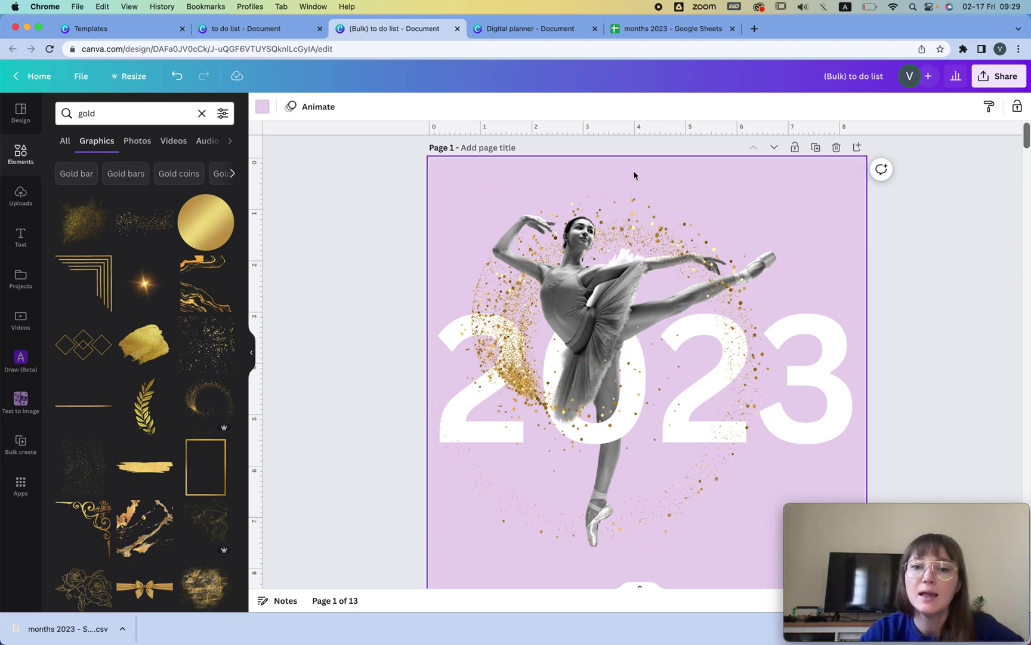
- Search the elements for "grain", refine the search to "grainy", and list the matching photos
double_click(103, 115)
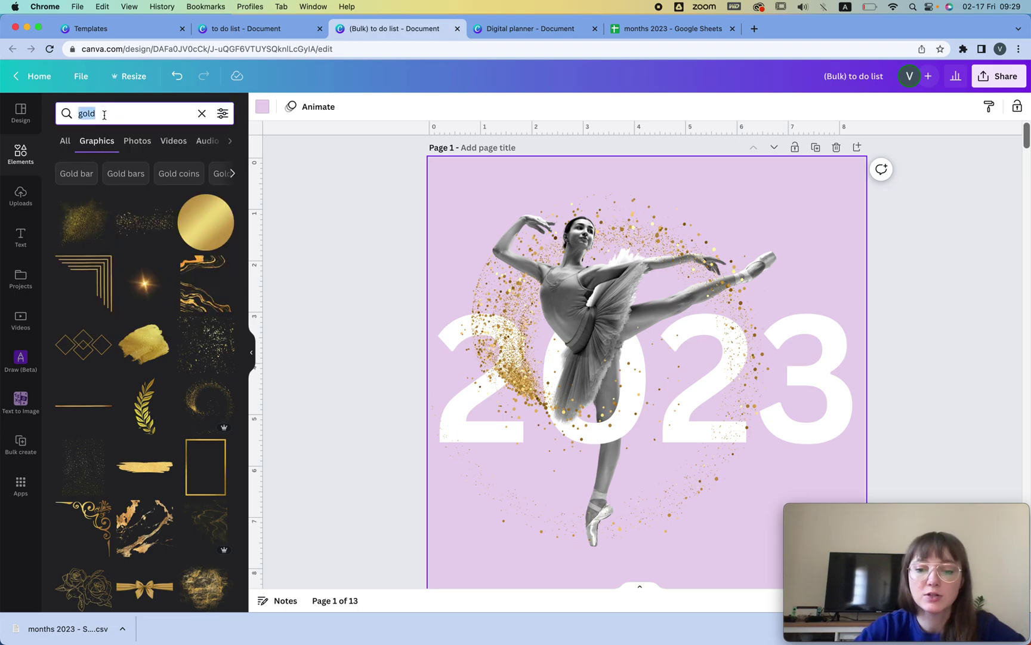
text(grain)
key(Return)
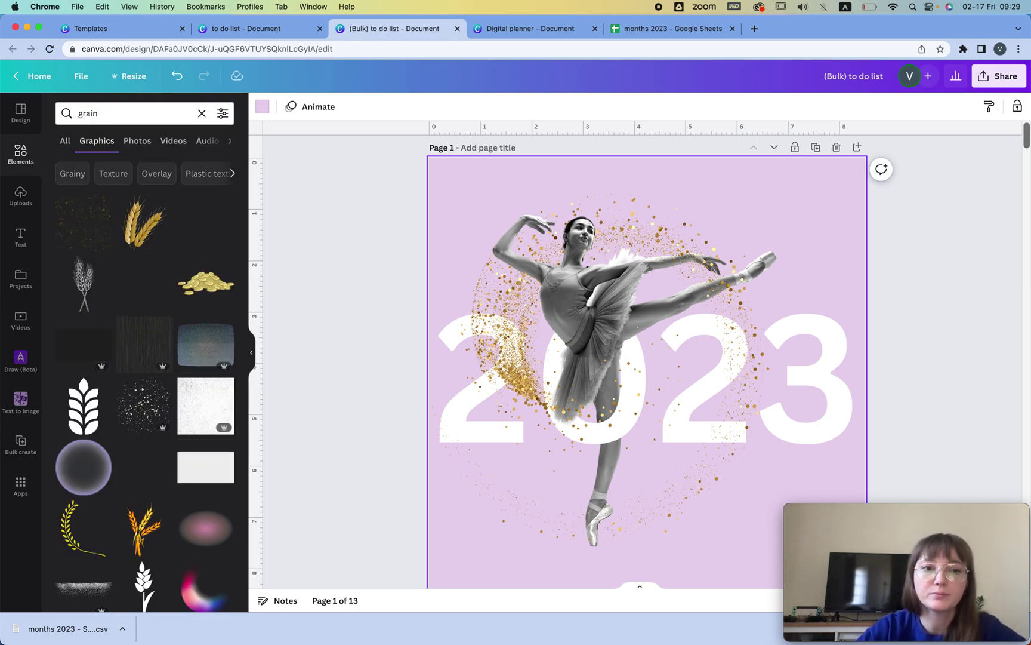
click(110, 112)
text(y)
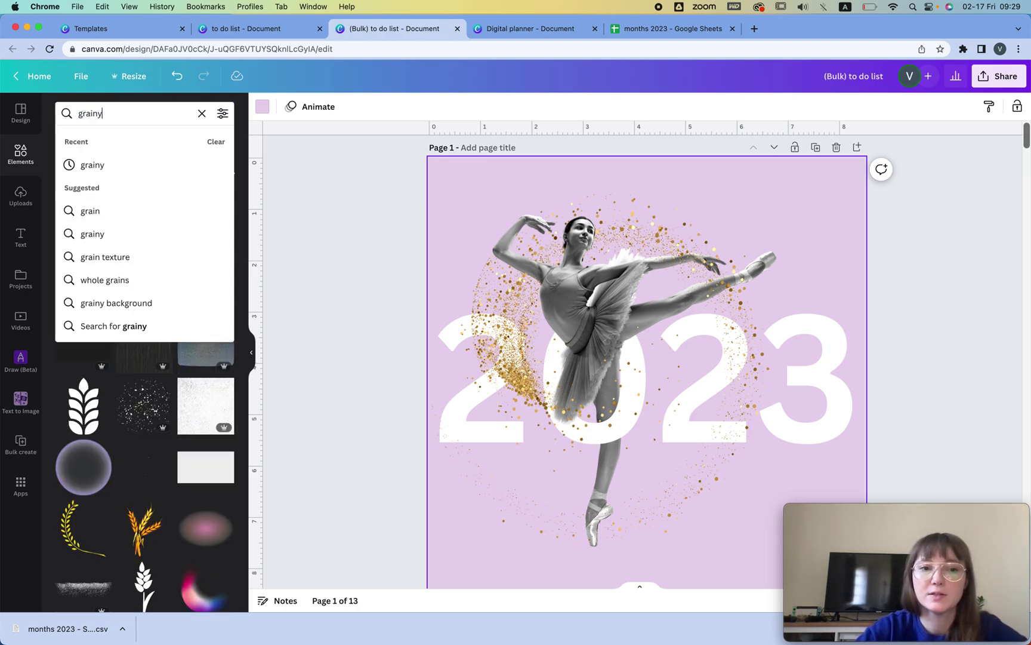
key(Return)
click(137, 142)
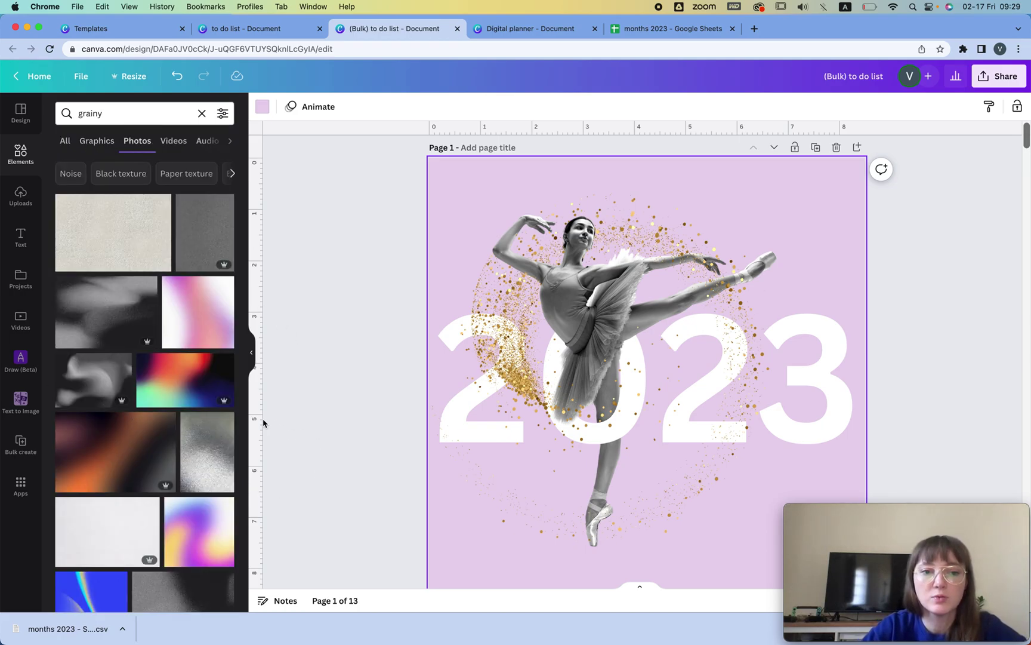
- Add the dark grey blurred grainy photo to the cover, rotate it to portrait, and enlarge it to fill the page
click(110, 306)
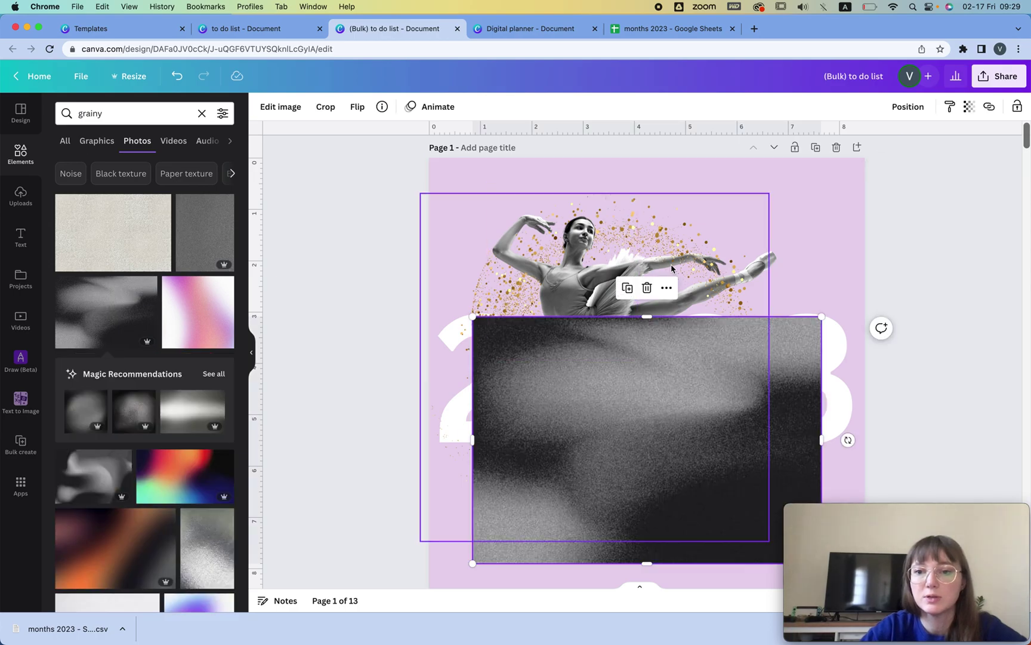
scroll(672, 264, down, 3)
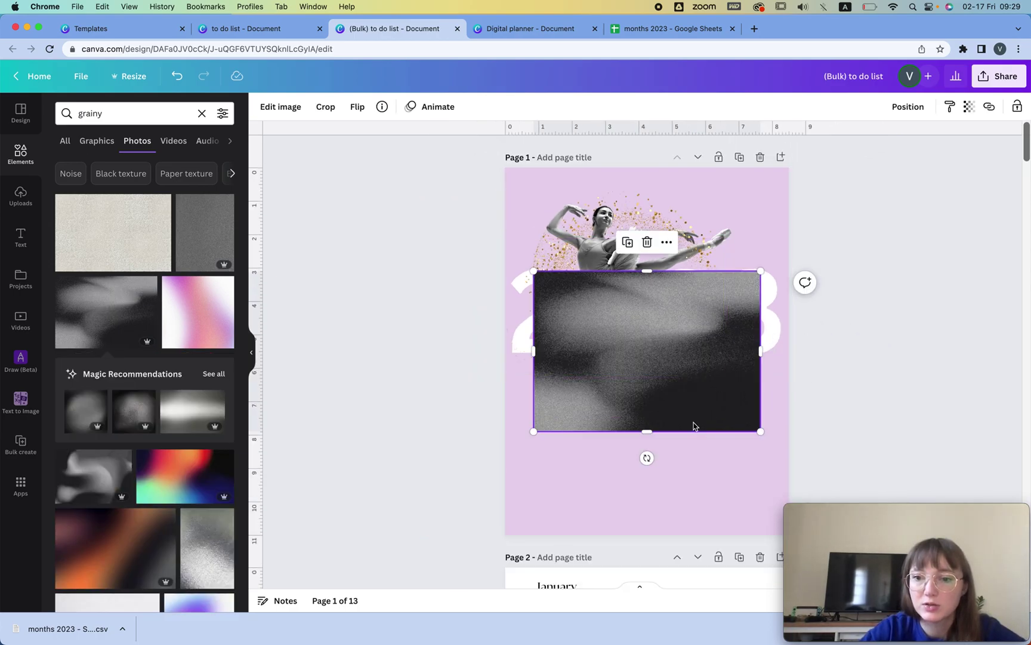
drag(646, 457, 539, 351)
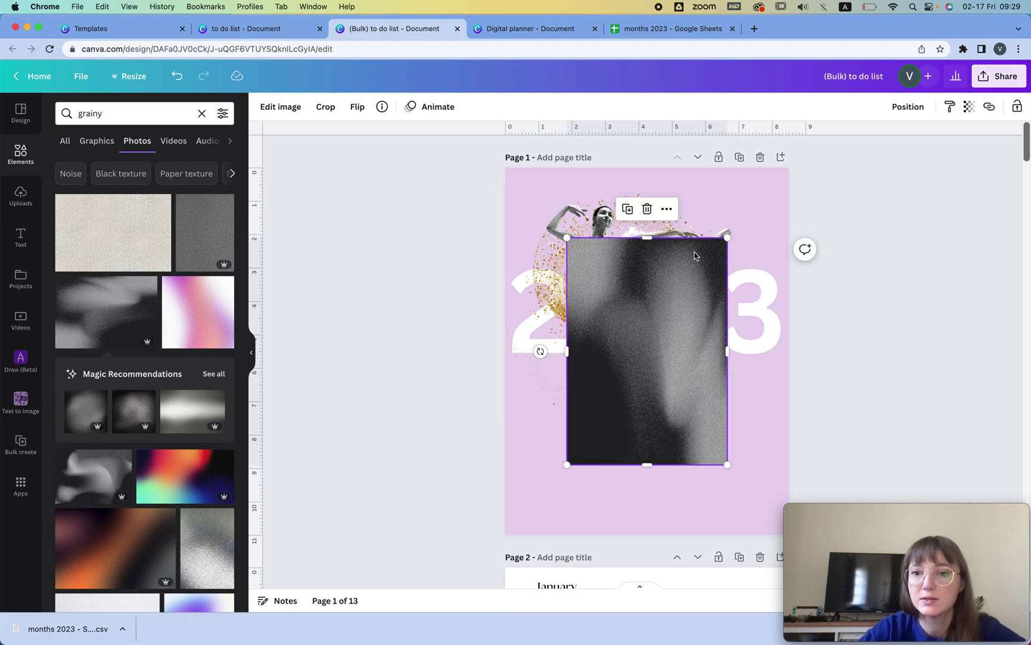
drag(728, 238, 816, 167)
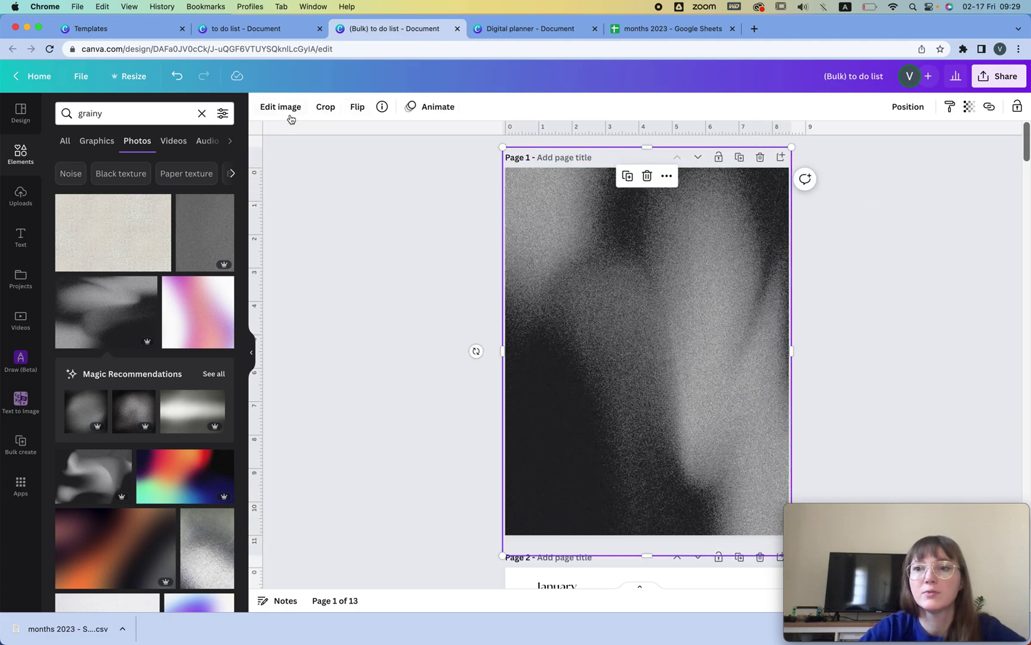
- Set the grainy photo's transparency to 25 and send it behind the 2023 text, glitter and dancer
click(970, 106)
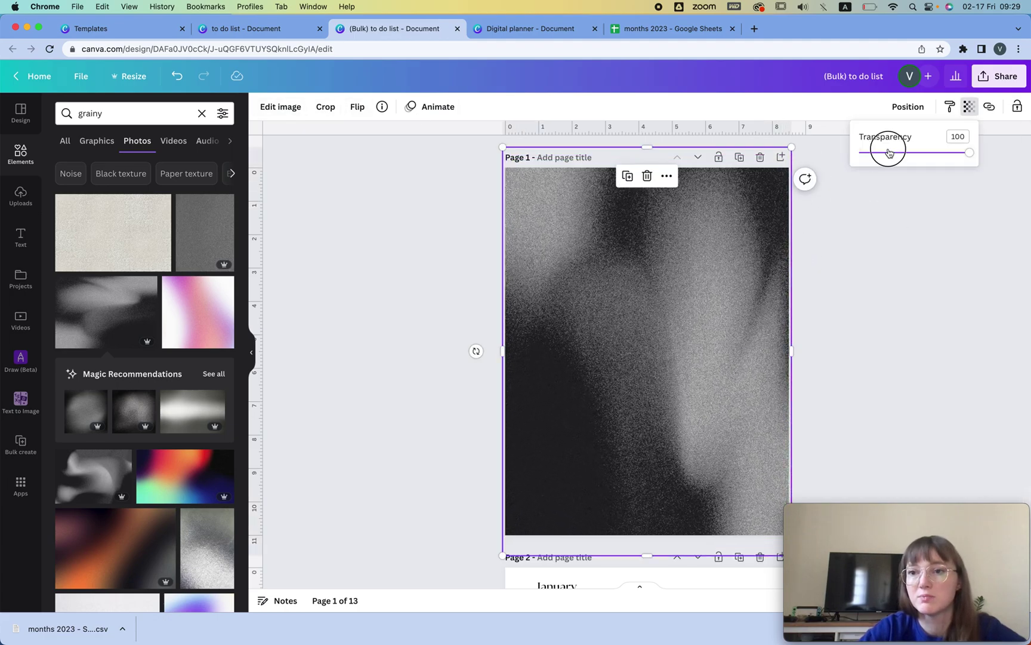
mouse_move(889, 153)
mouse_down()
mouse_move(905, 153)
mouse_move(879, 154)
mouse_move(888, 155)
mouse_up()
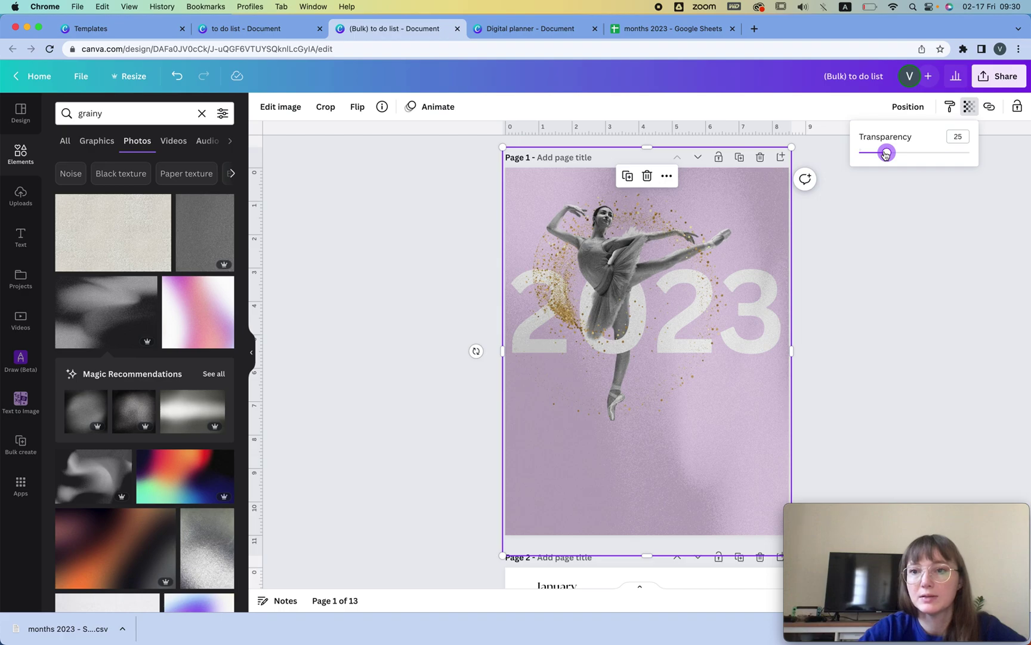
click(907, 211)
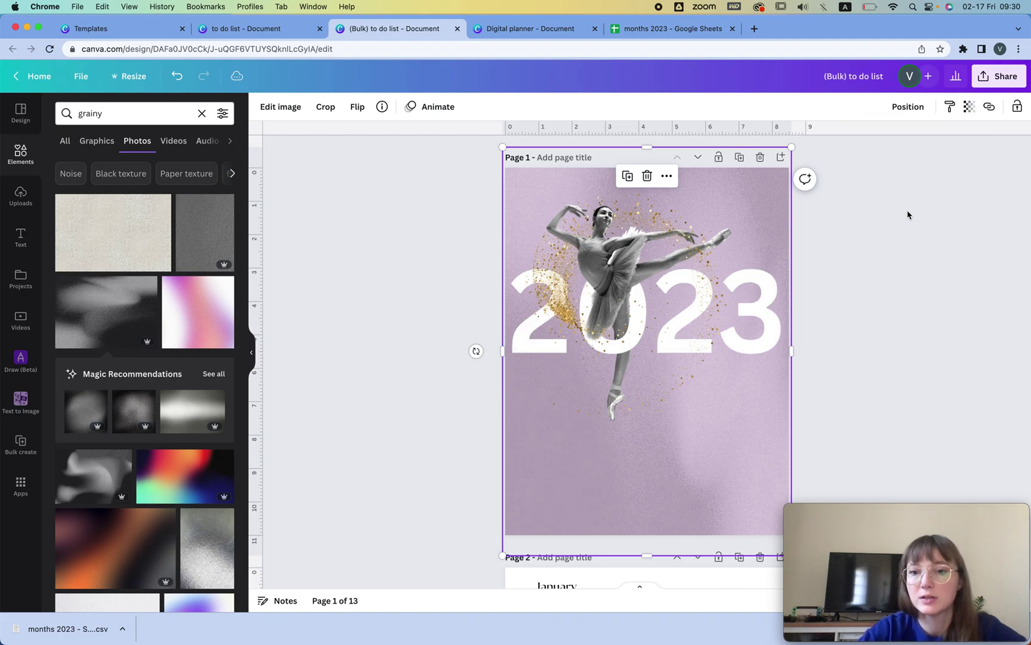
click(834, 384)
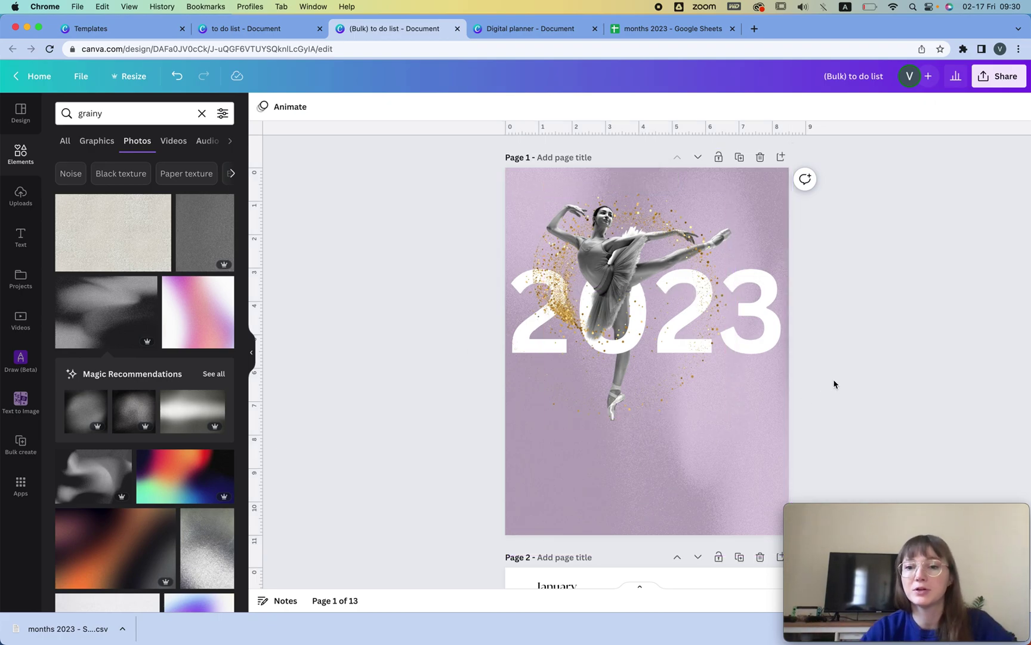
- Add a new blank page directly after the cover page
scroll(835, 384, down, 5)
scroll(834, 384, up, 5)
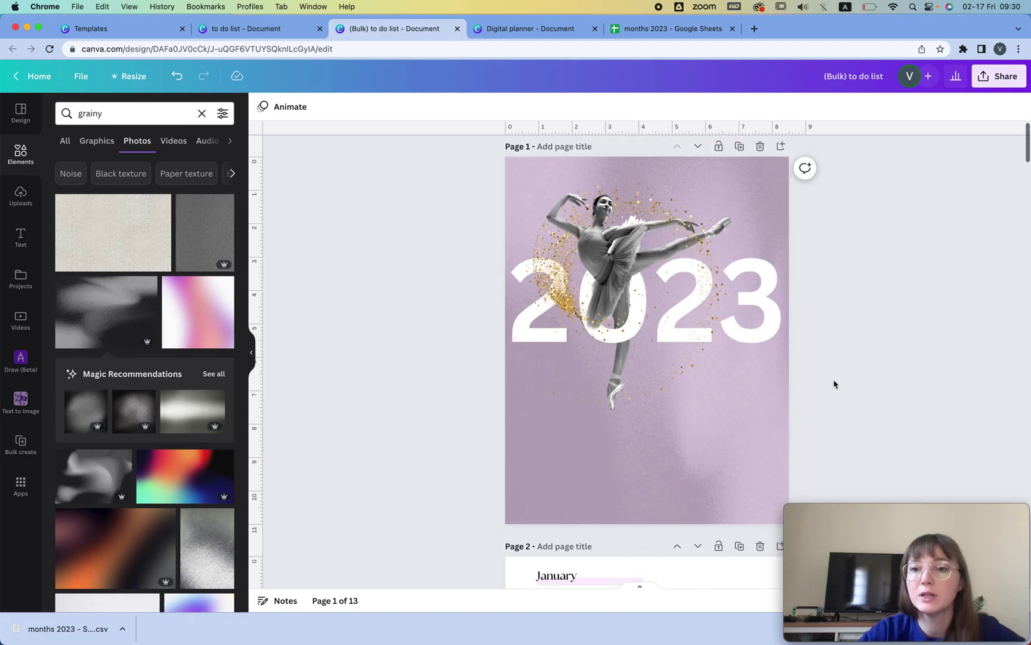
click(781, 147)
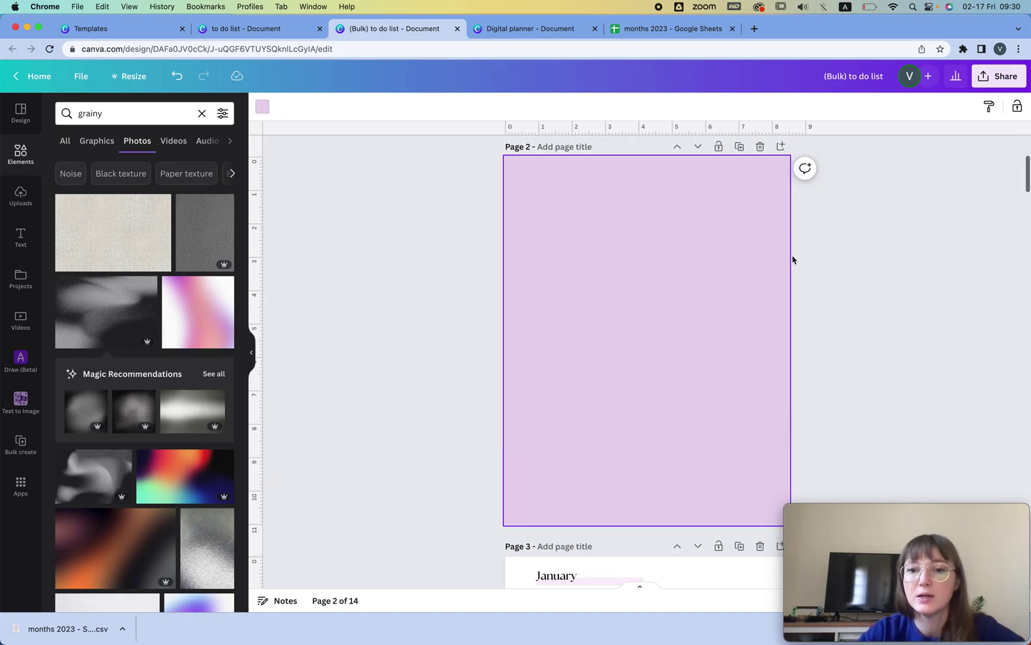
- Copy the January heading with its highlight bar onto the new page and change its text to "Index page"
scroll(711, 290, down, 3)
click(591, 444)
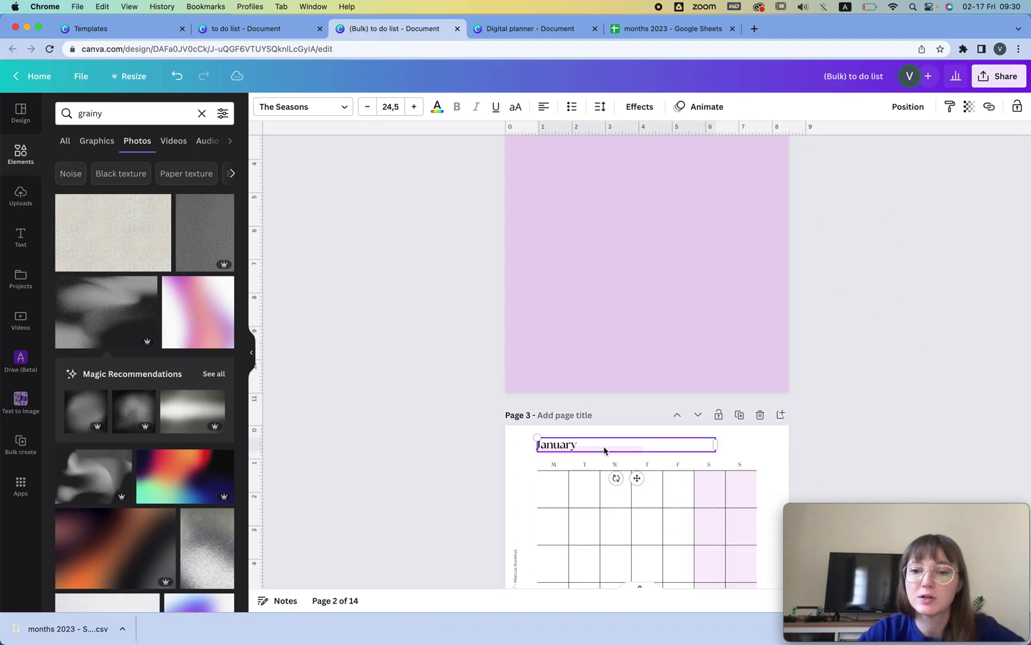
scroll(645, 317, up, 4)
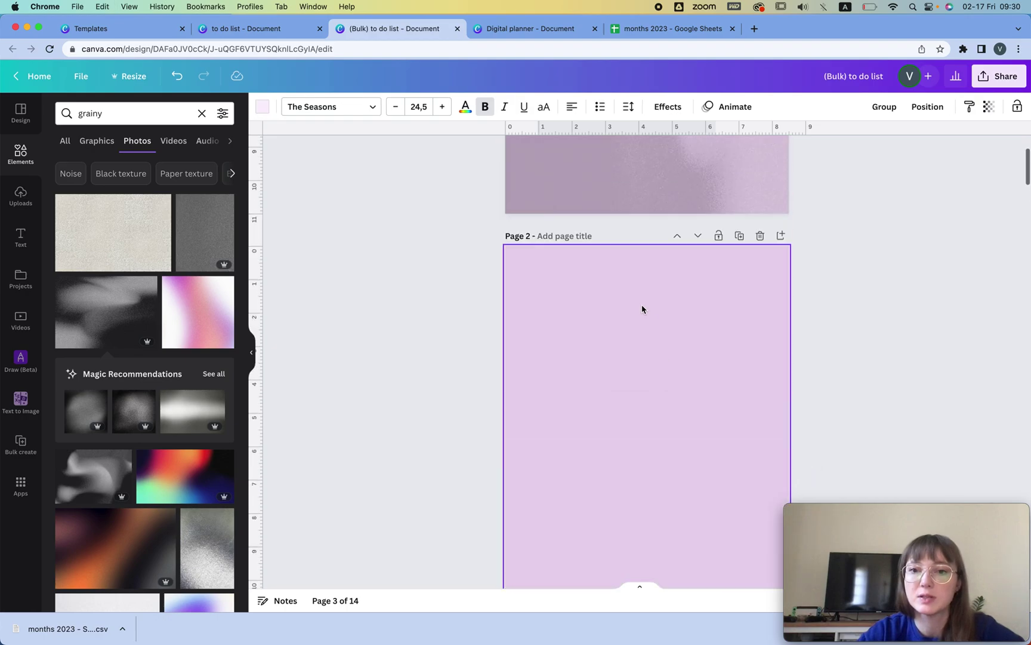
click(622, 272)
key(super+v)
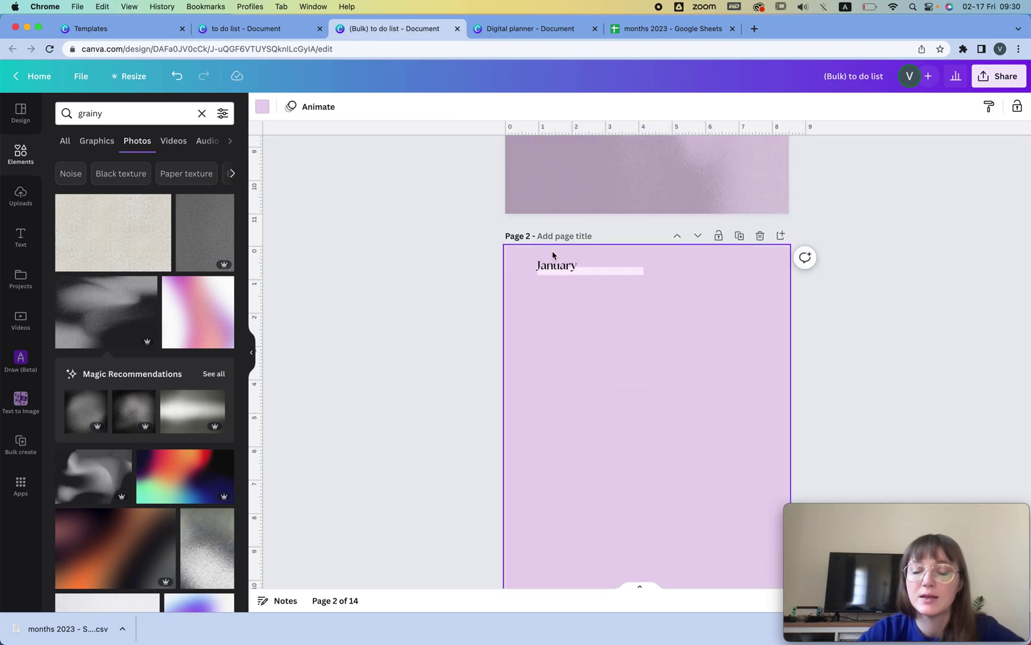
double_click(560, 266)
text(Index page)
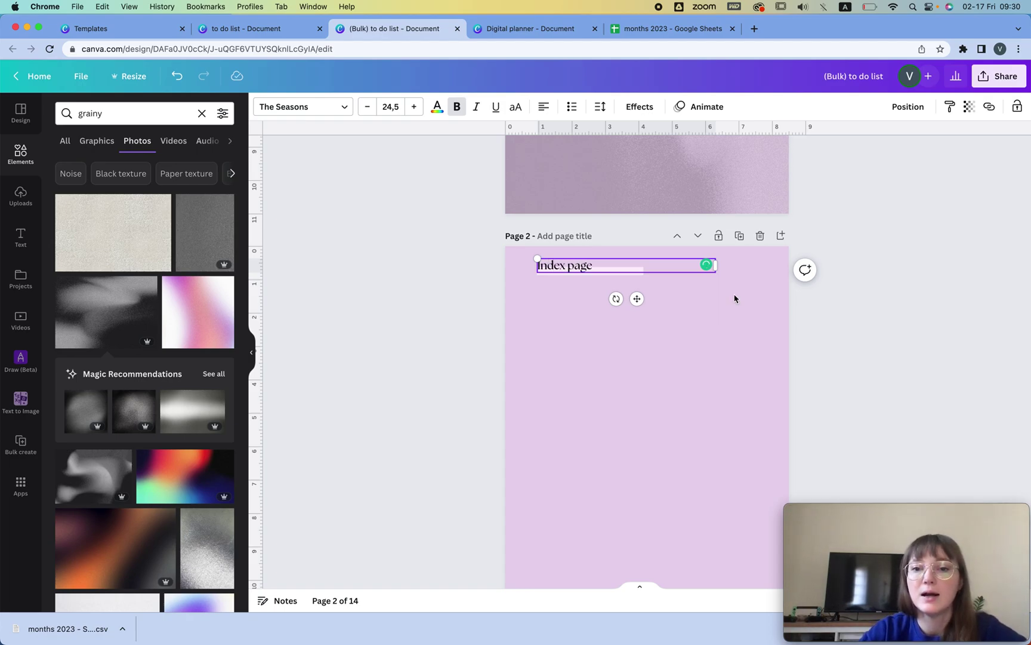
click(591, 317)
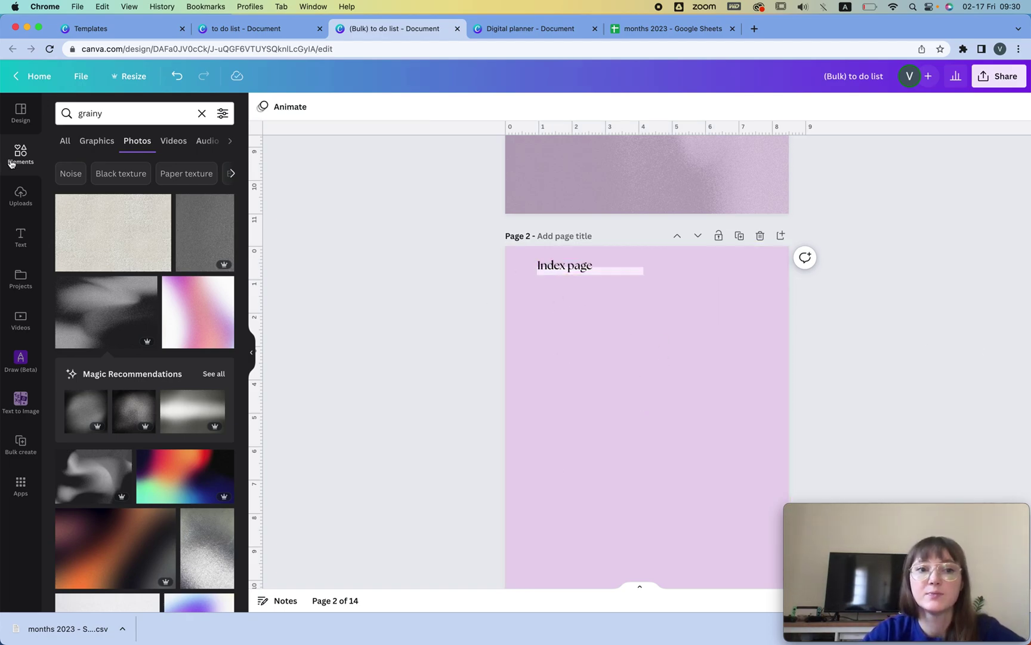
- Search the element photos for "brush" and add the white brush stroke to the index page
click(104, 113)
double_click(104, 113)
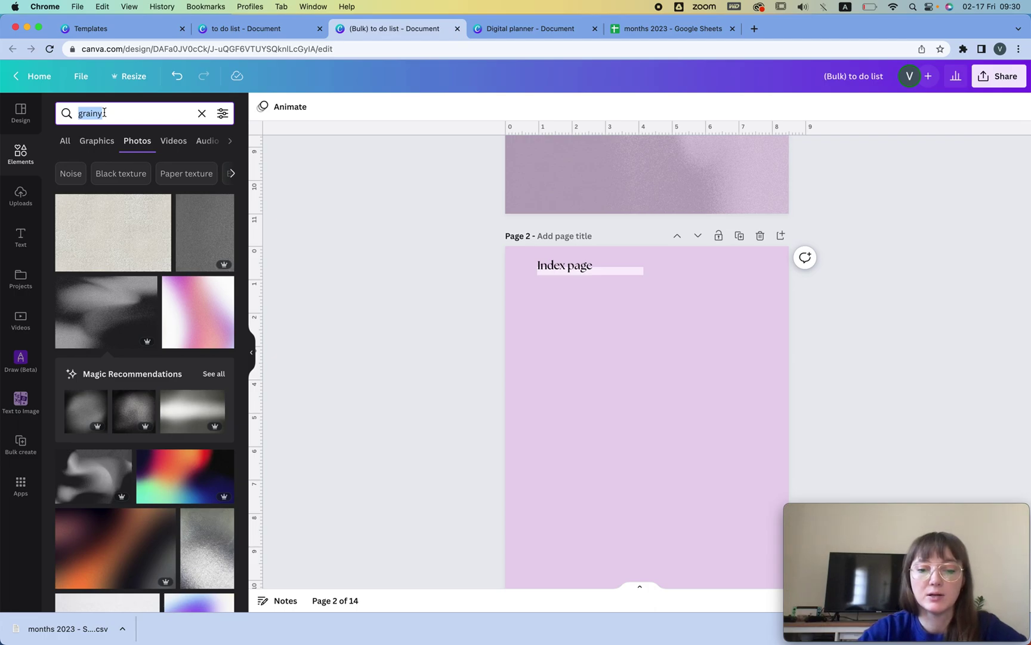
text(b)
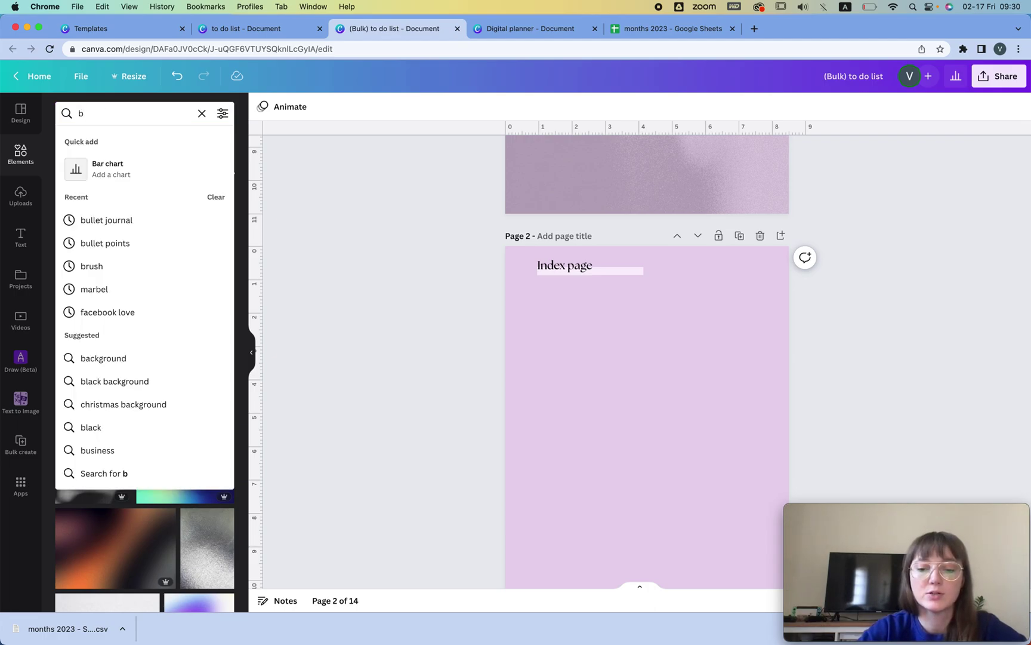
key(BackSpace)
text(brush)
key(Return)
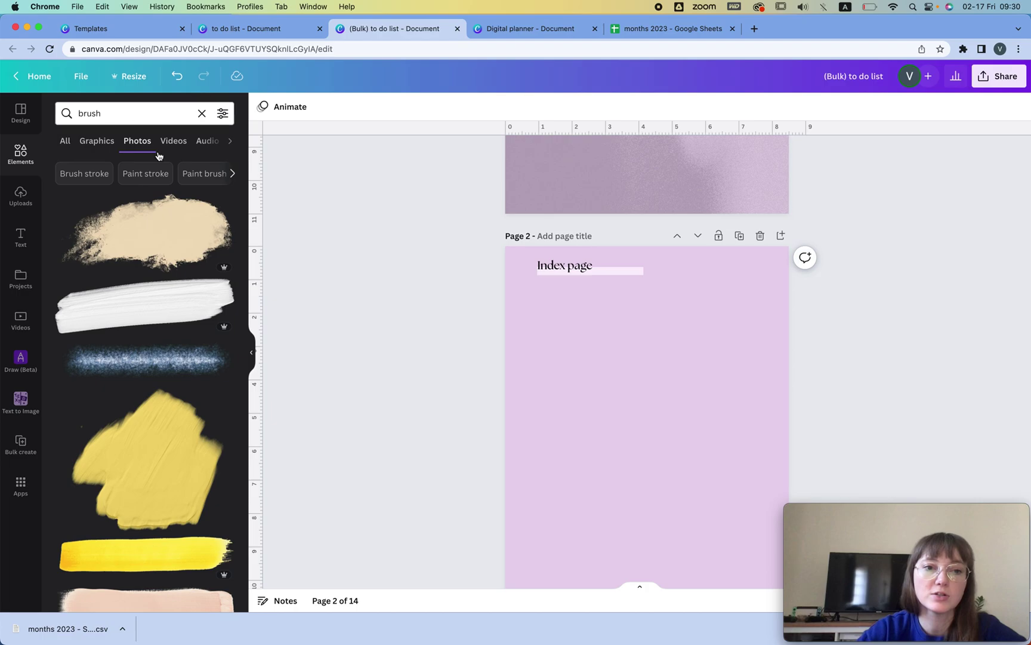
click(107, 317)
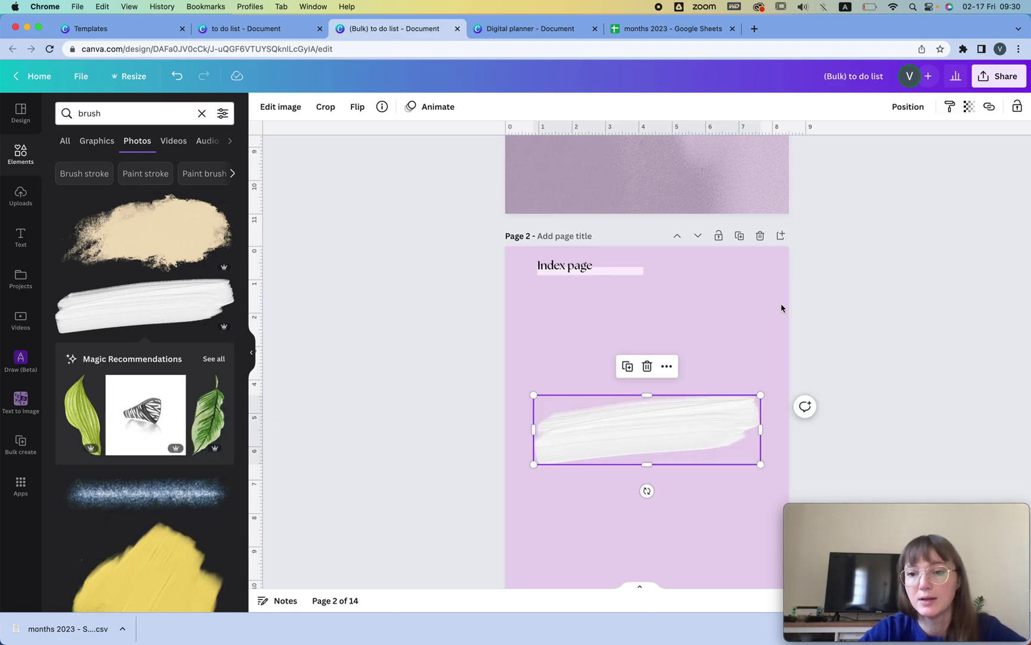
- Shrink the white brush stroke to about 3 in wide and duplicate it into a column of six below the heading
mouse_move(759, 395)
mouse_down()
mouse_move(603, 414)
mouse_move(627, 408)
mouse_up()
mouse_move(605, 459)
mouse_down()
mouse_move(605, 336)
mouse_move(605, 378)
mouse_up()
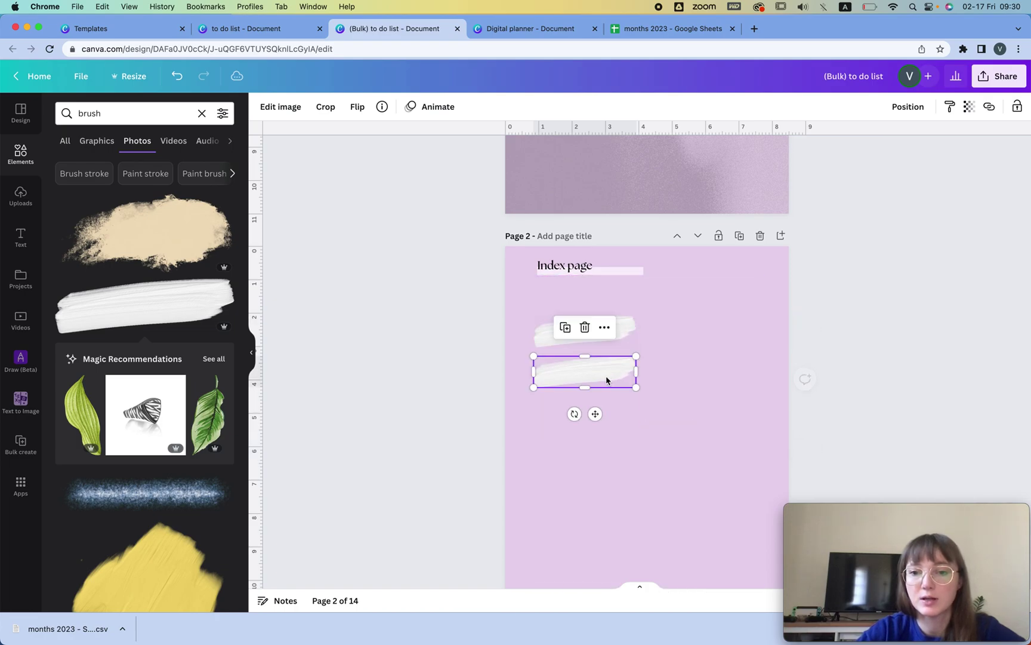
shift+click(620, 338)
mouse_move(620, 338)
mouse_down()
mouse_move(619, 329)
mouse_move(619, 532)
mouse_move(619, 491)
mouse_up()
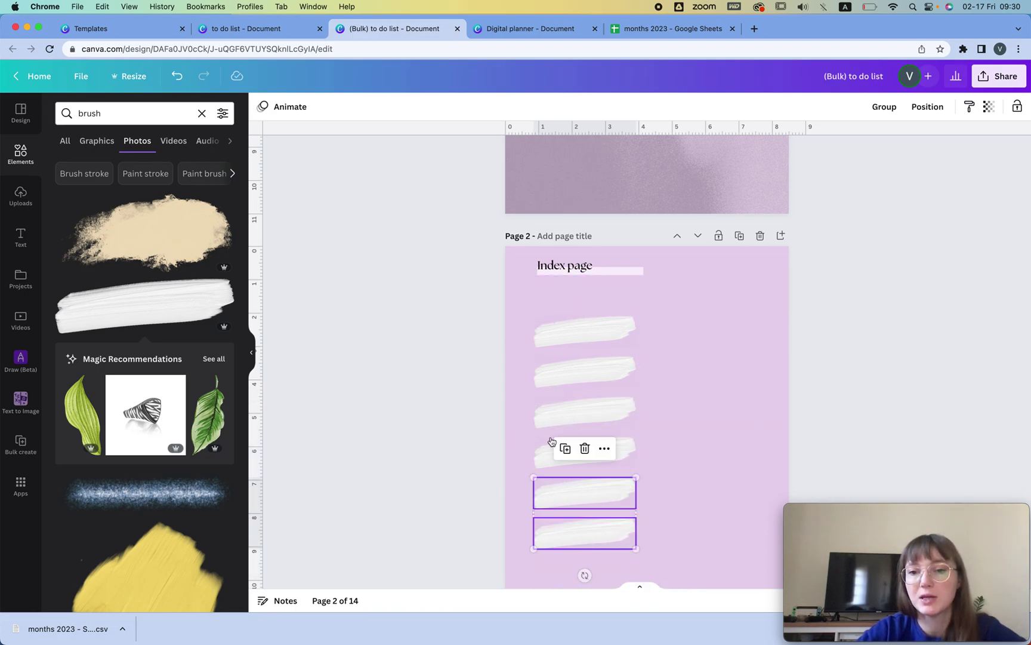
- Duplicate the whole column of six brush strokes to form a second column on its right
click(514, 341)
mouse_move(513, 306)
mouse_down()
mouse_move(648, 637)
mouse_move(622, 594)
mouse_up()
mouse_move(598, 412)
mouse_down()
mouse_move(734, 410)
mouse_move(721, 411)
mouse_up()
- Space the brush strokes evenly in the vertical direction in both columns
click(928, 107)
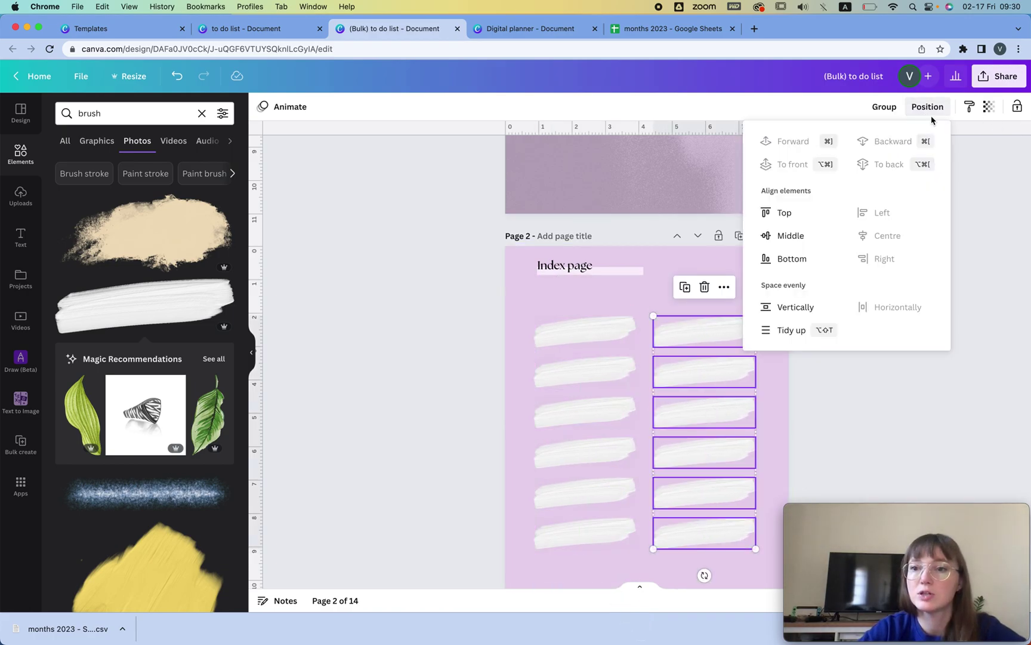
click(816, 304)
drag(549, 305, 588, 561)
click(926, 106)
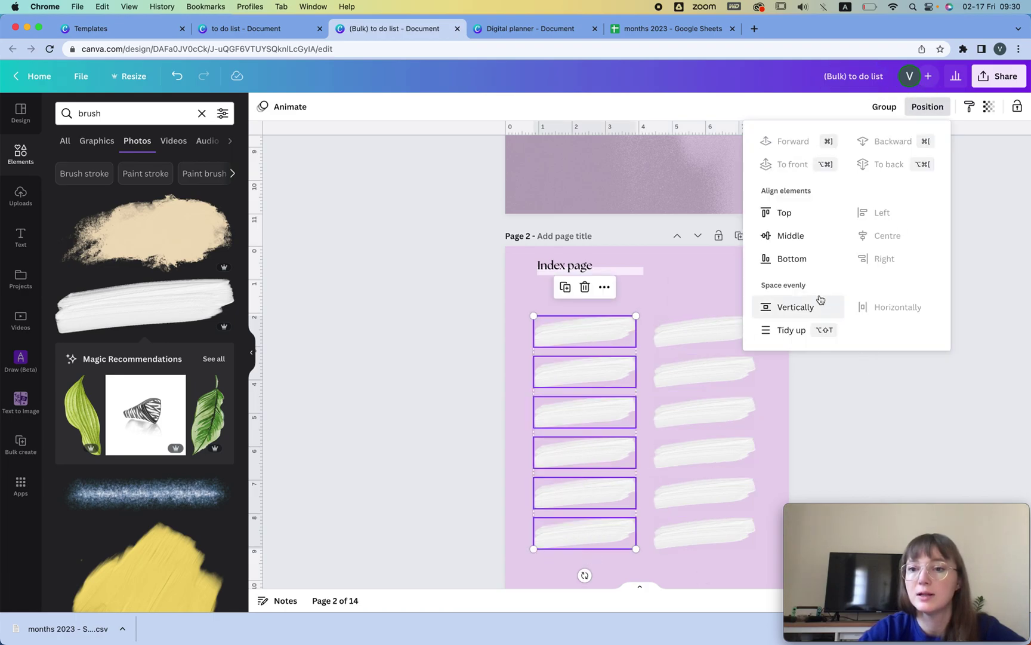
click(816, 300)
click(453, 319)
- Make a narrow "01" label at the first brush stroke from a copy of the heading, and duplicate it down the first column
click(564, 265)
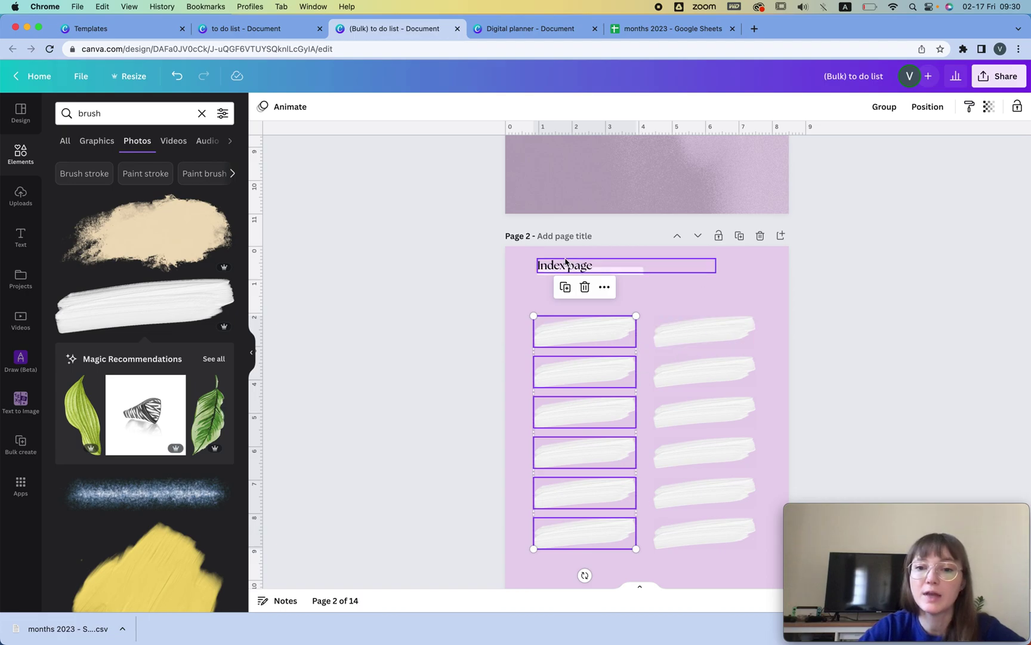
drag(565, 266, 568, 327)
double_click(553, 332)
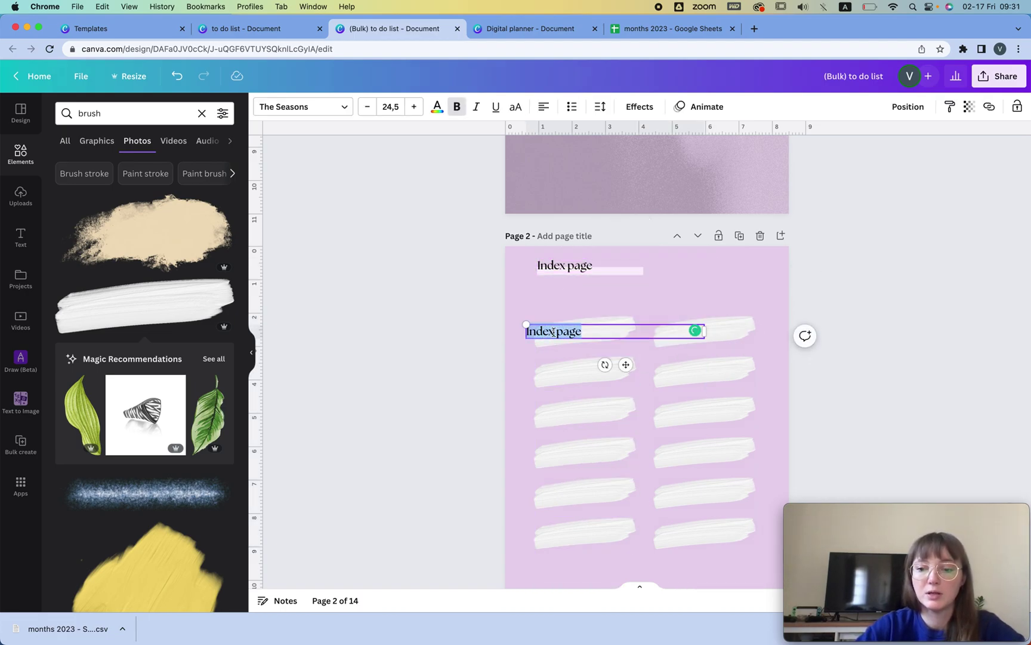
text(01)
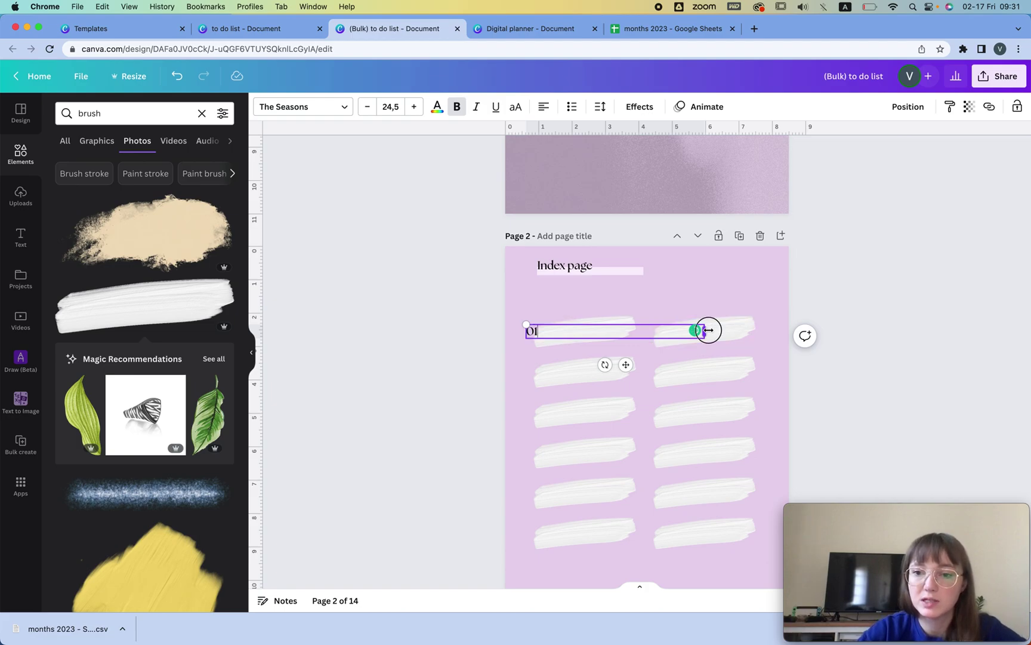
drag(708, 330, 548, 330)
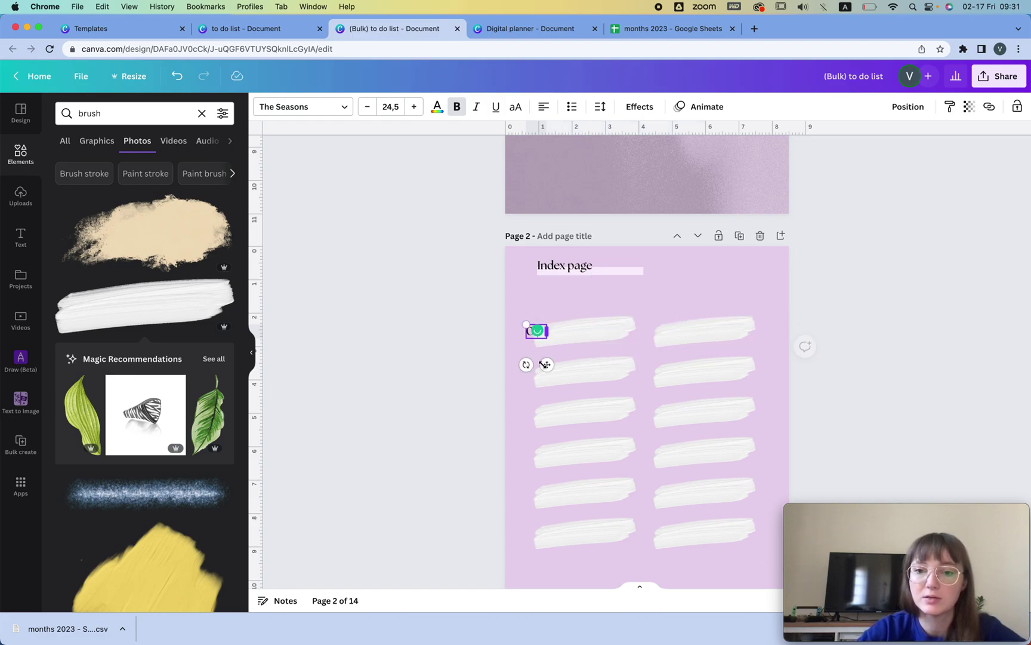
drag(543, 414, 550, 573)
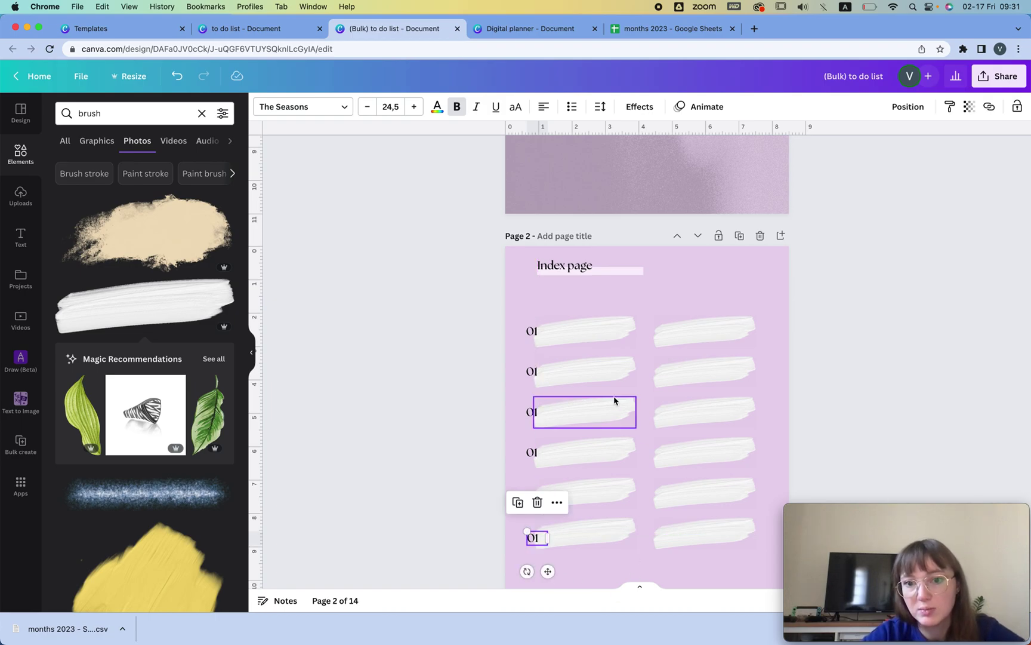
- Space the six "01" labels of the first column evenly in the vertical direction and align them on their left edges
click(528, 336)
shift+click(530, 375)
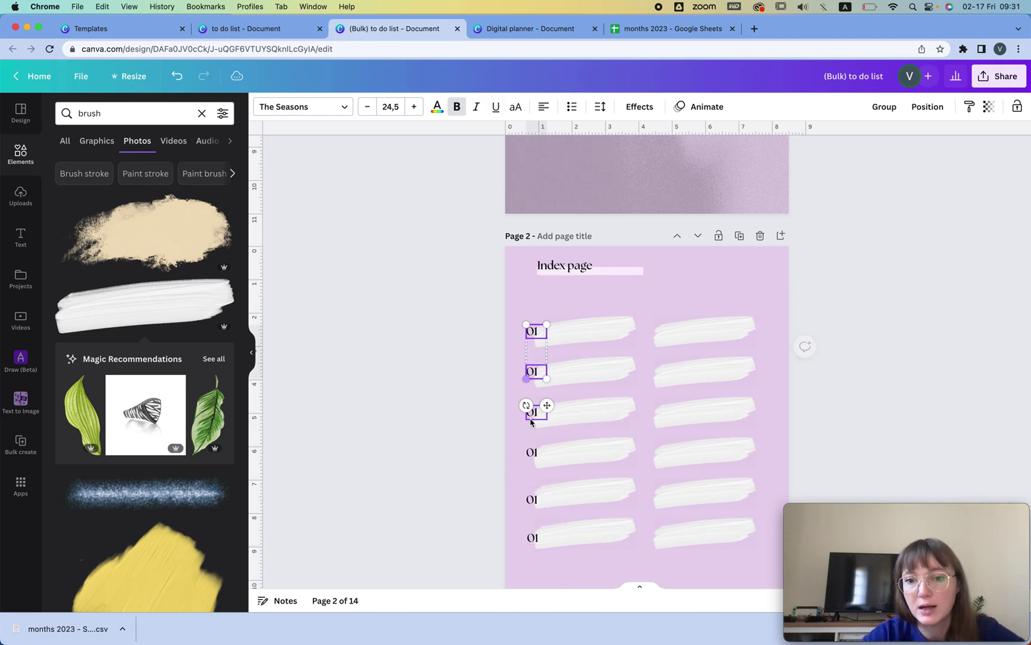
shift+click(530, 415)
shift+click(529, 455)
shift+click(531, 503)
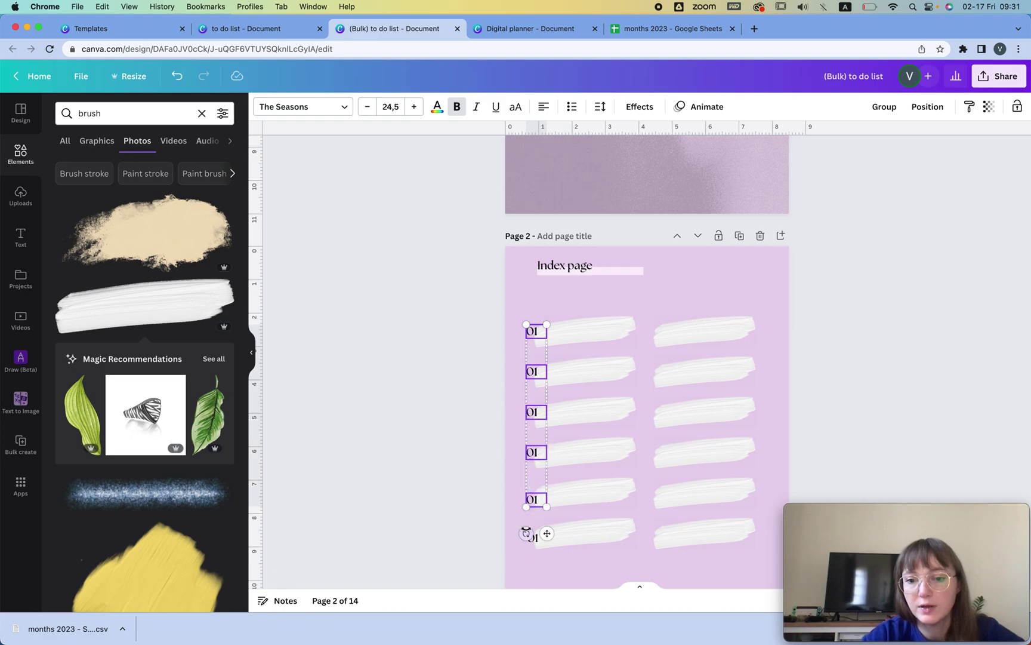
shift+click(539, 545)
click(927, 106)
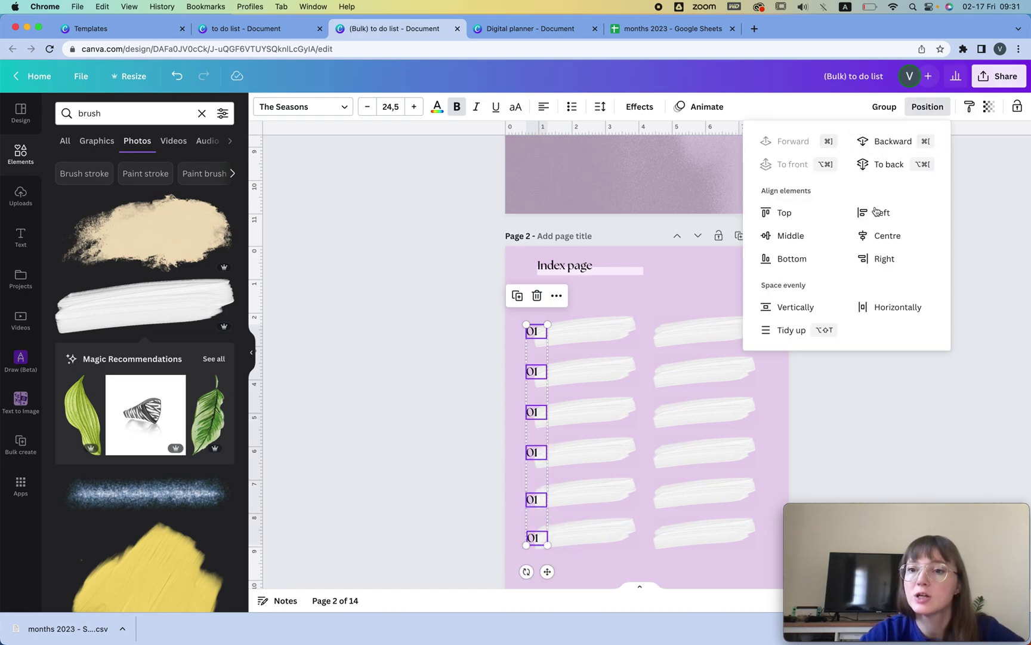
click(795, 307)
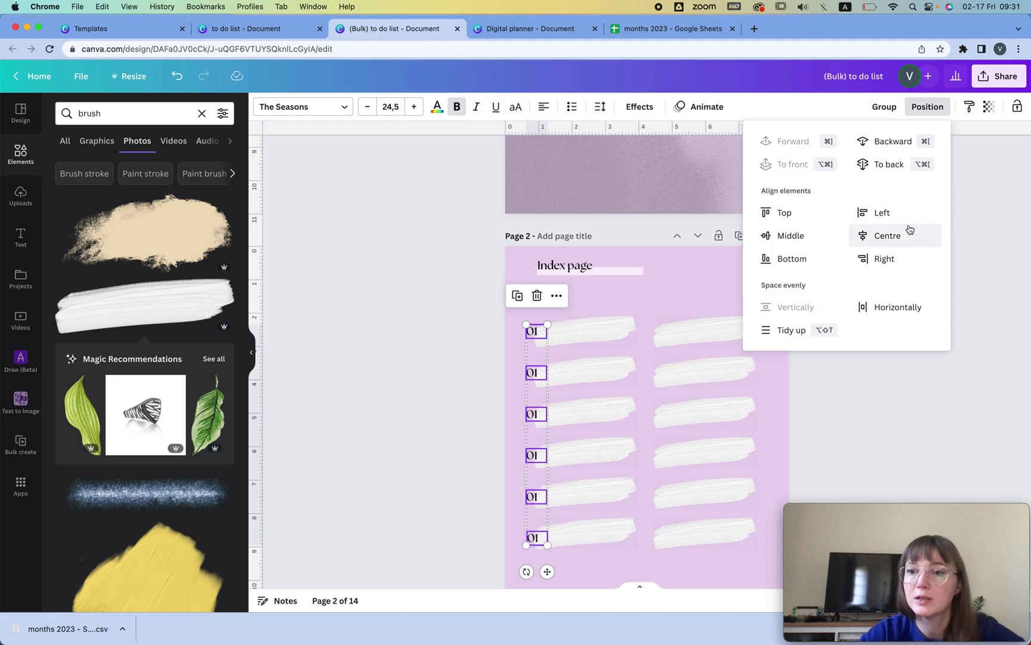
click(884, 213)
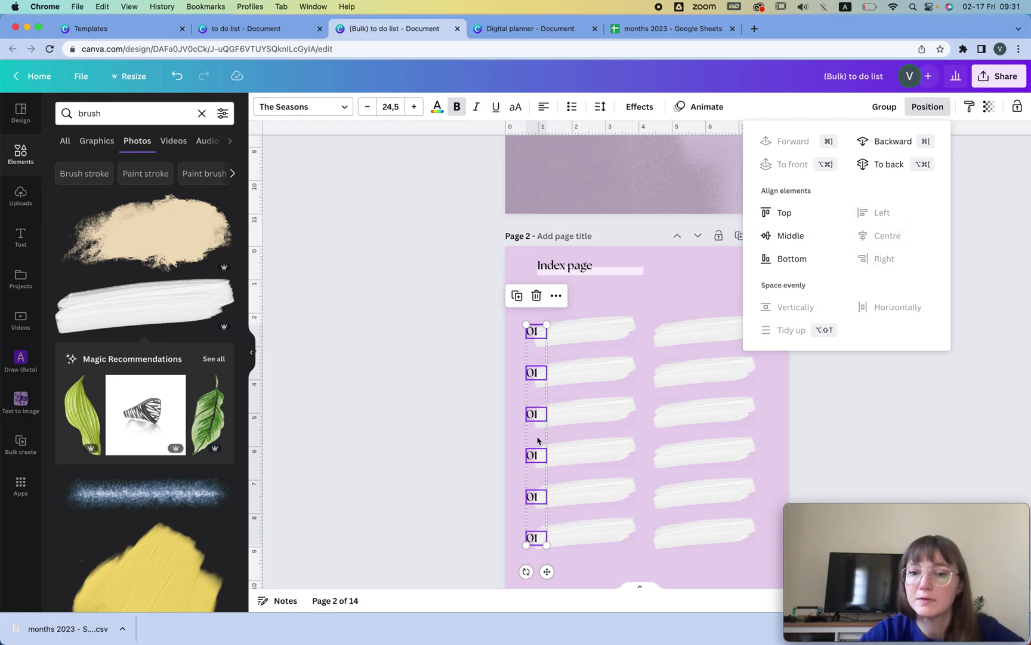
- Copy the label column onto the second column of brush strokes, and change the first column's second label to 02
drag(533, 418, 656, 413)
click(533, 374)
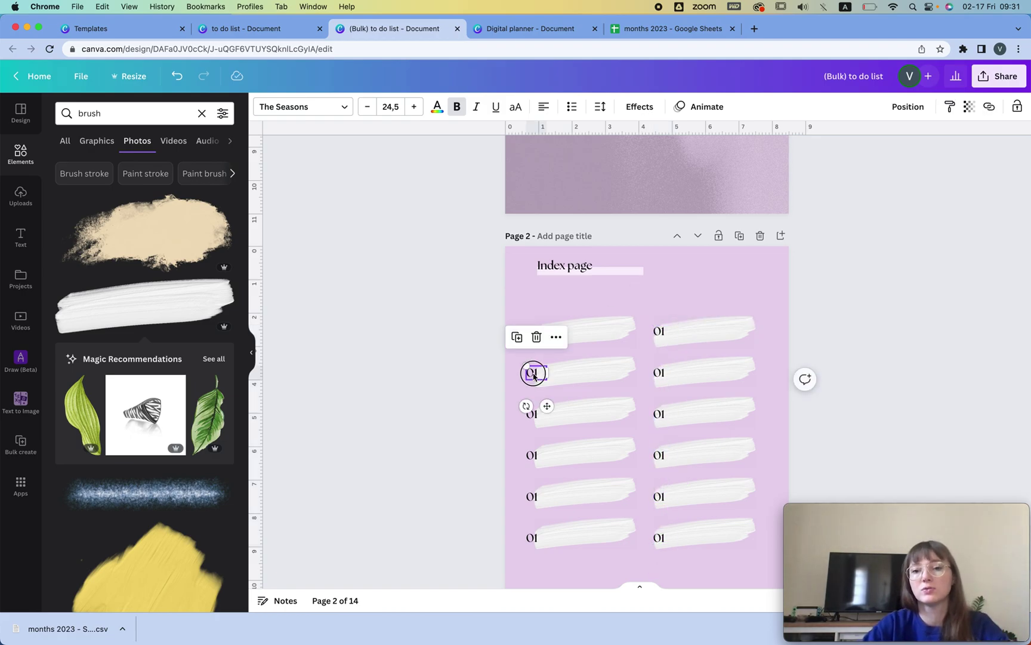
click(540, 374)
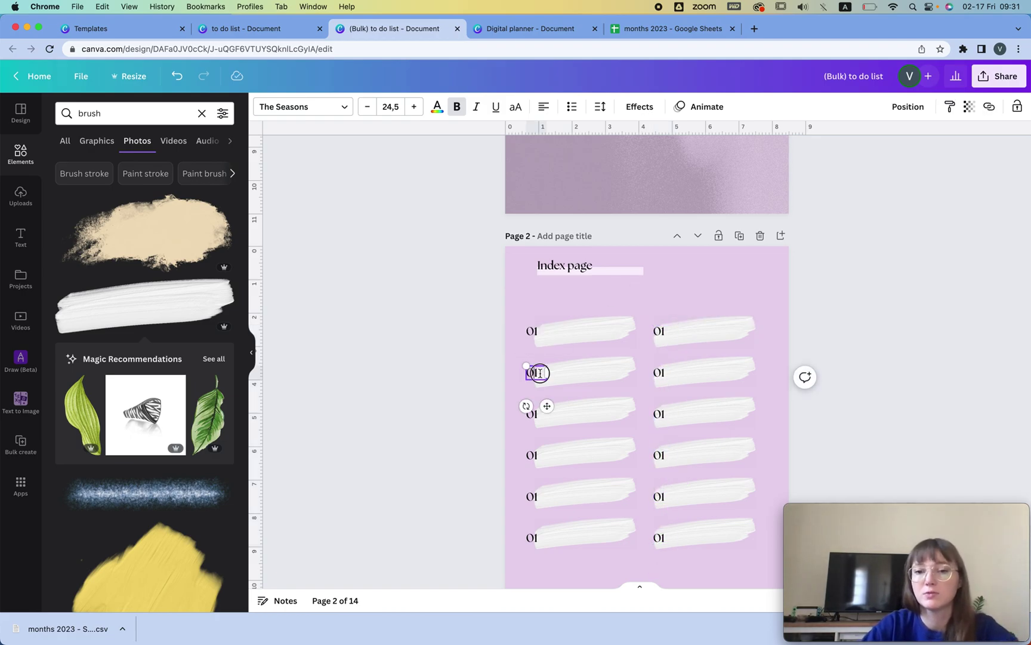
text(2)
click(404, 369)
scroll(601, 368, down, 3)
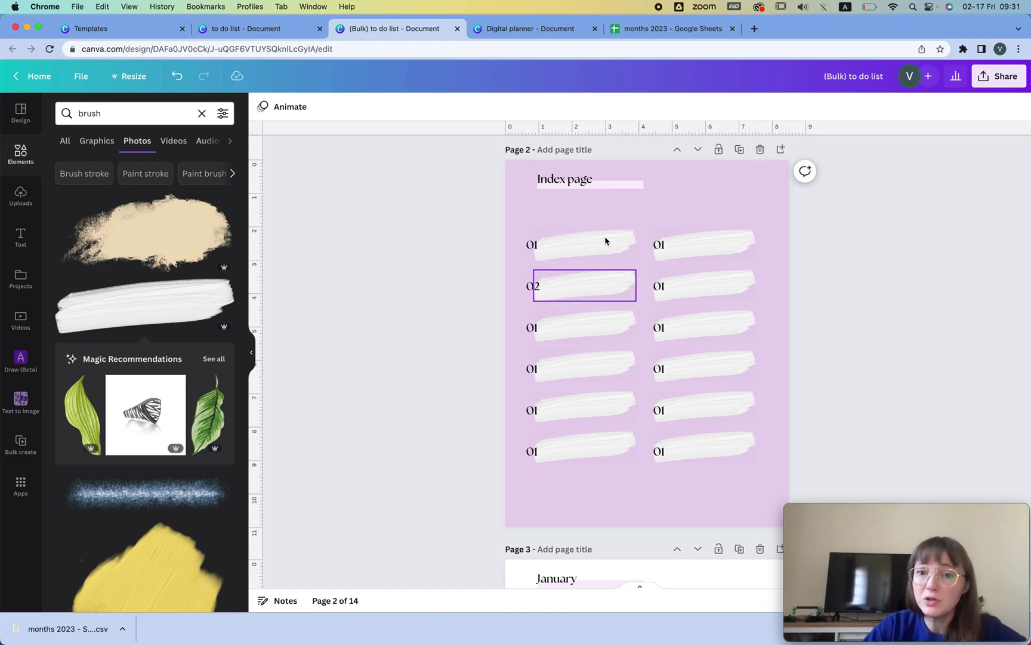
- Link the first brush stroke, beside the top 01 label, to page 3, the January page
click(584, 248)
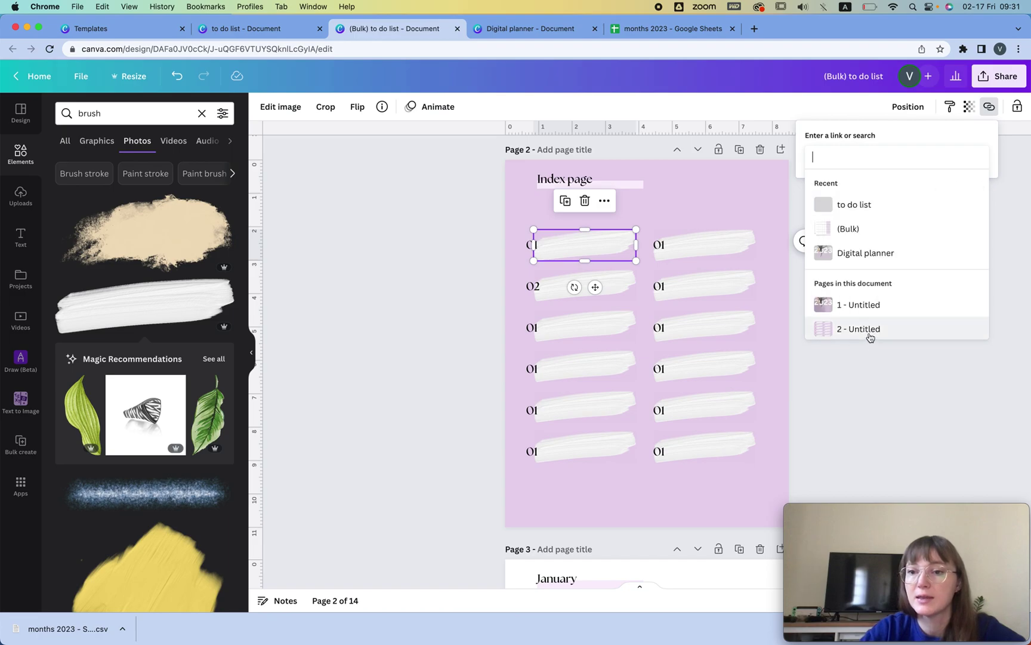
scroll(892, 321, down, 3)
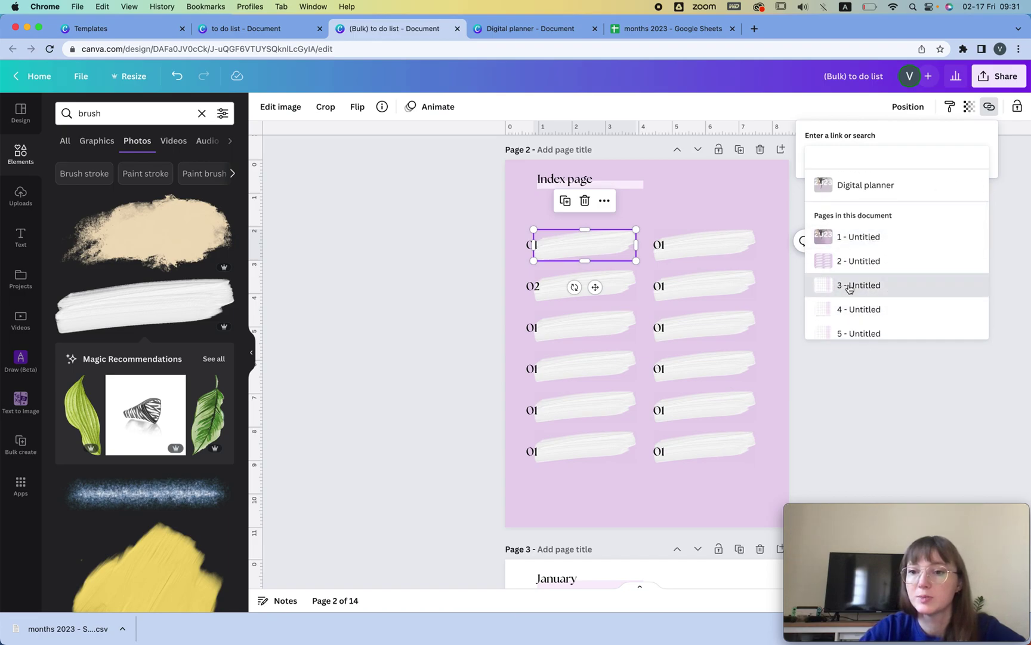
click(843, 284)
click(967, 186)
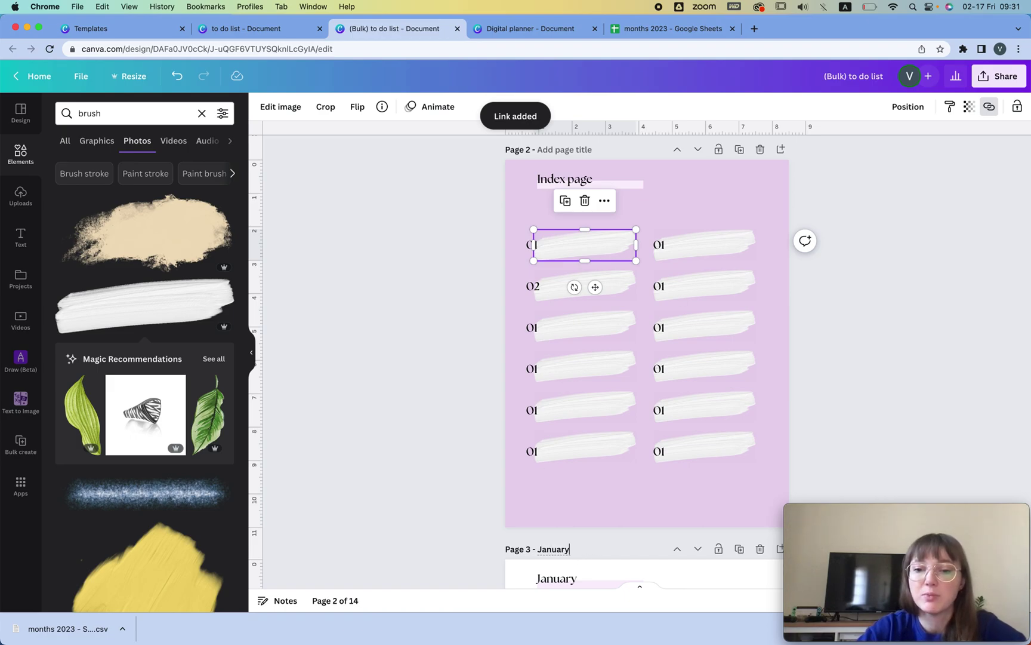
click(988, 297)
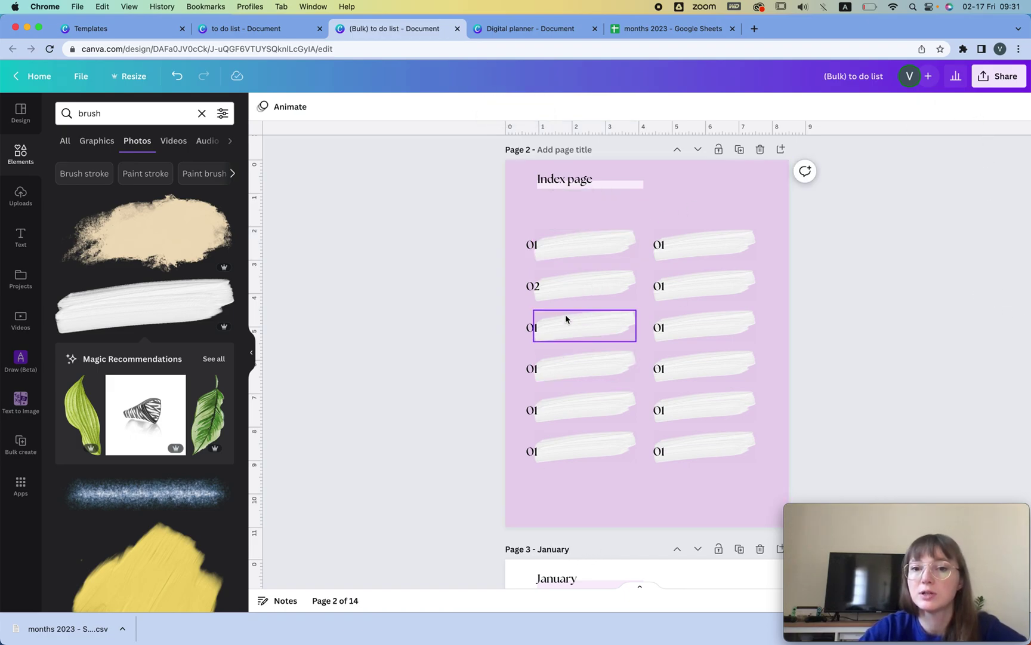
click(584, 286)
click(990, 107)
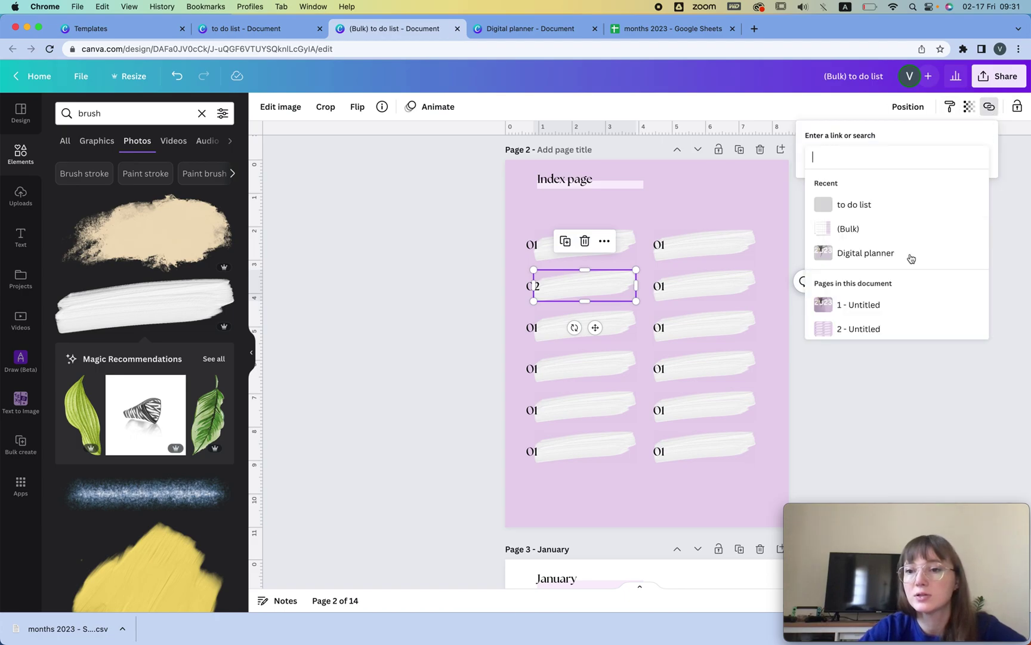
scroll(910, 258, down, 3)
key(Escape)
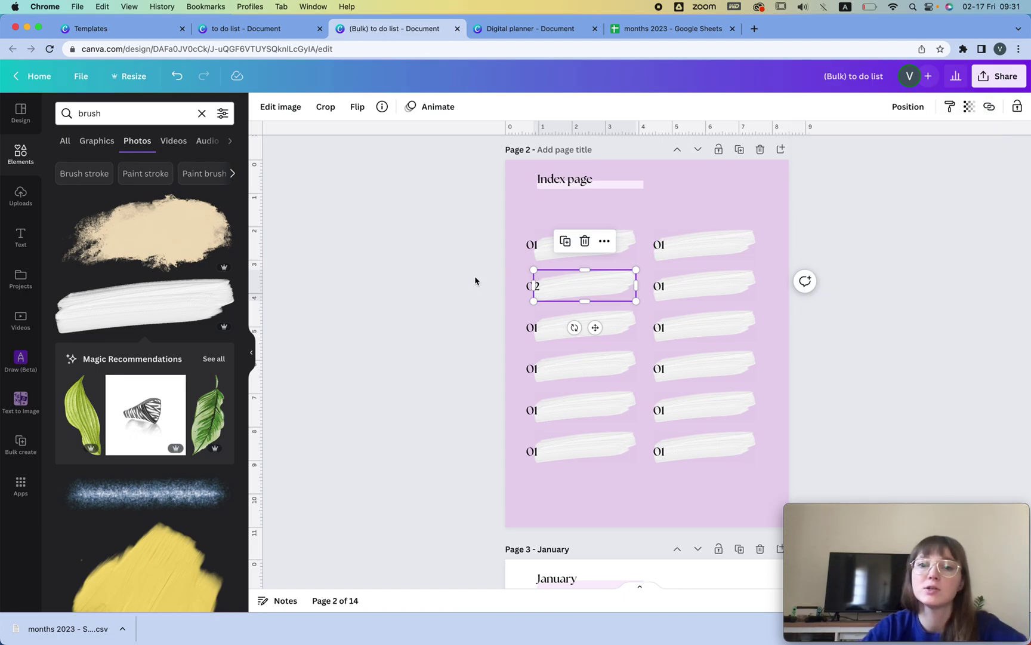
- Add a blank page and move it ahead of the index page as page 2
scroll(790, 234, up, 2)
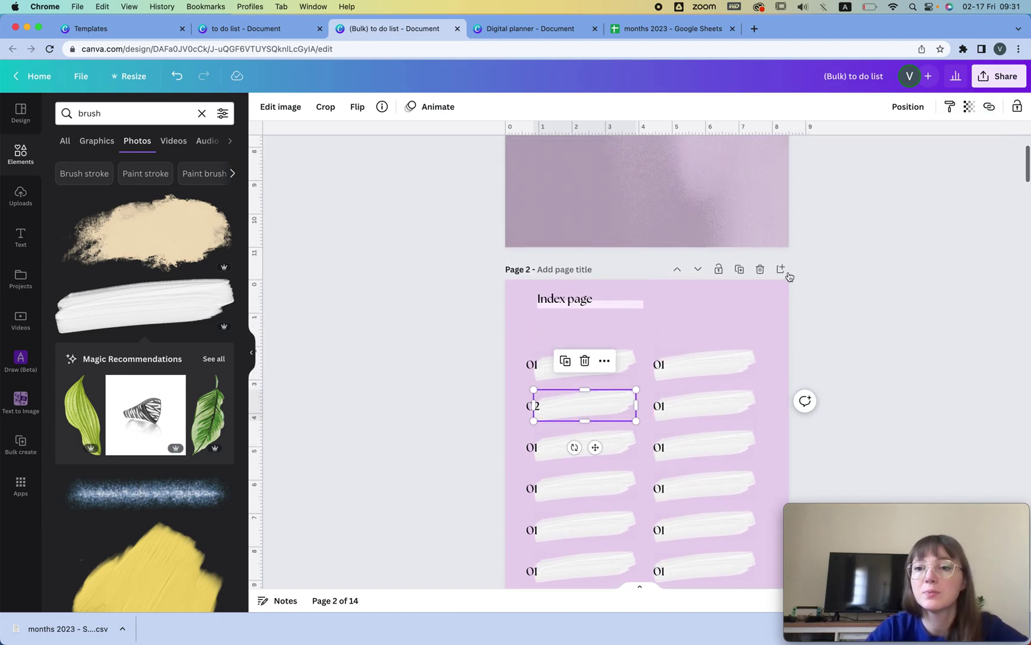
click(782, 270)
click(675, 270)
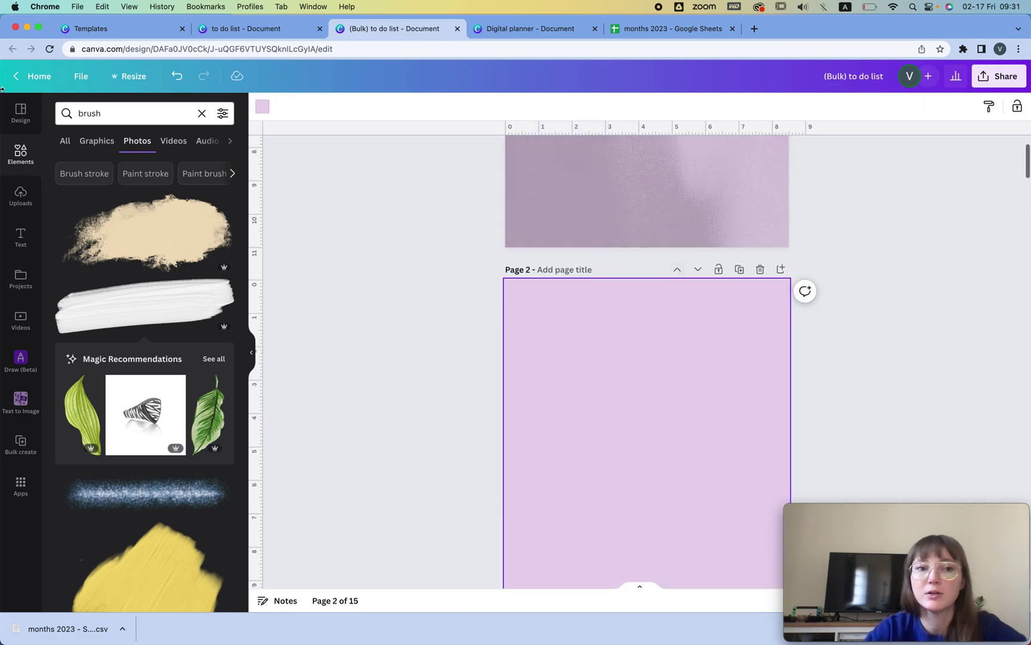
- Search the templates for yearly and for 2023, and apply the white twelve-month calendar template to the blank page
click(21, 112)
click(102, 113)
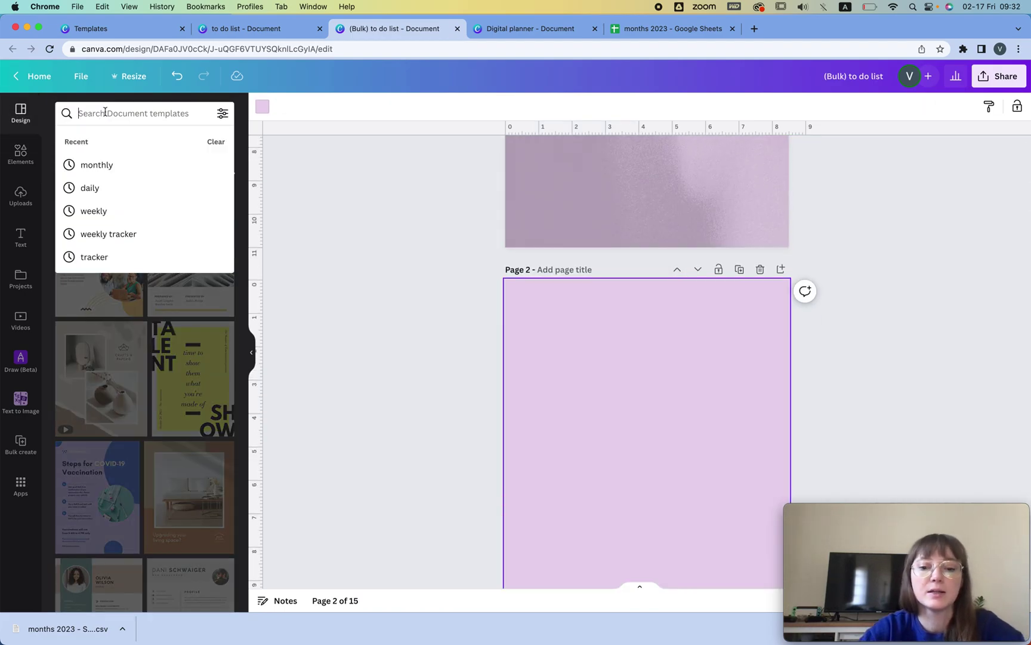
text(yearly)
key(Return)
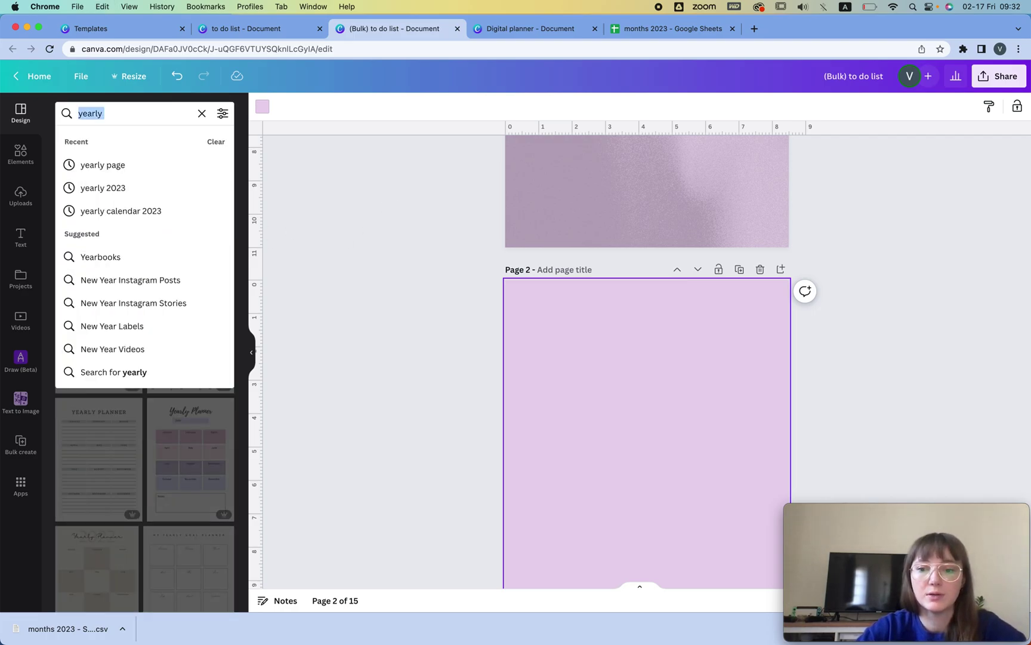
text(2023)
key(Return)
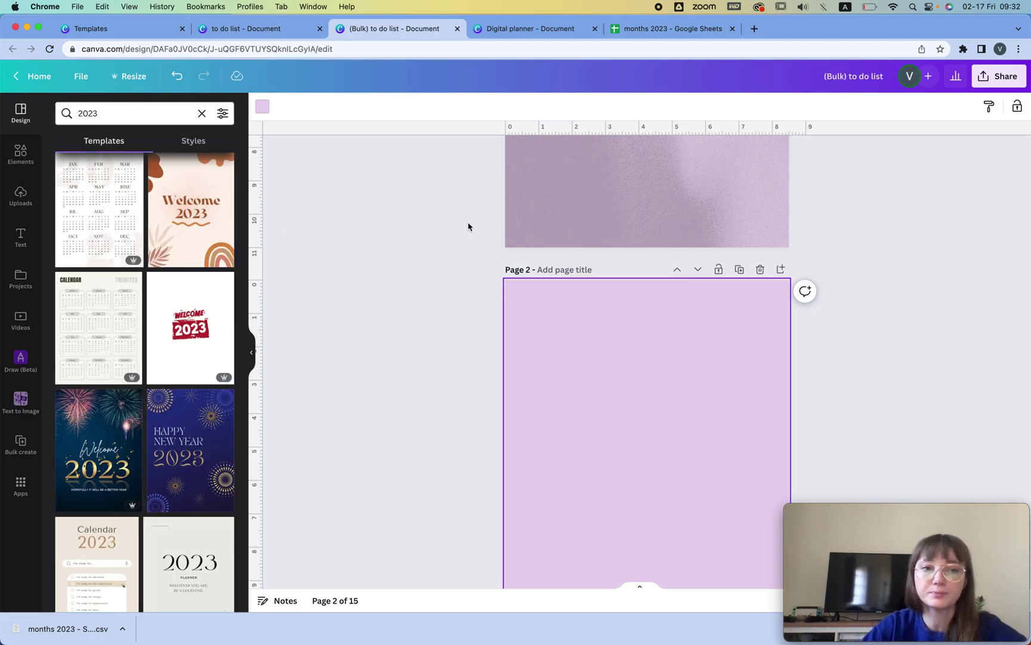
scroll(215, 281, down, 2)
scroll(208, 281, up, 2)
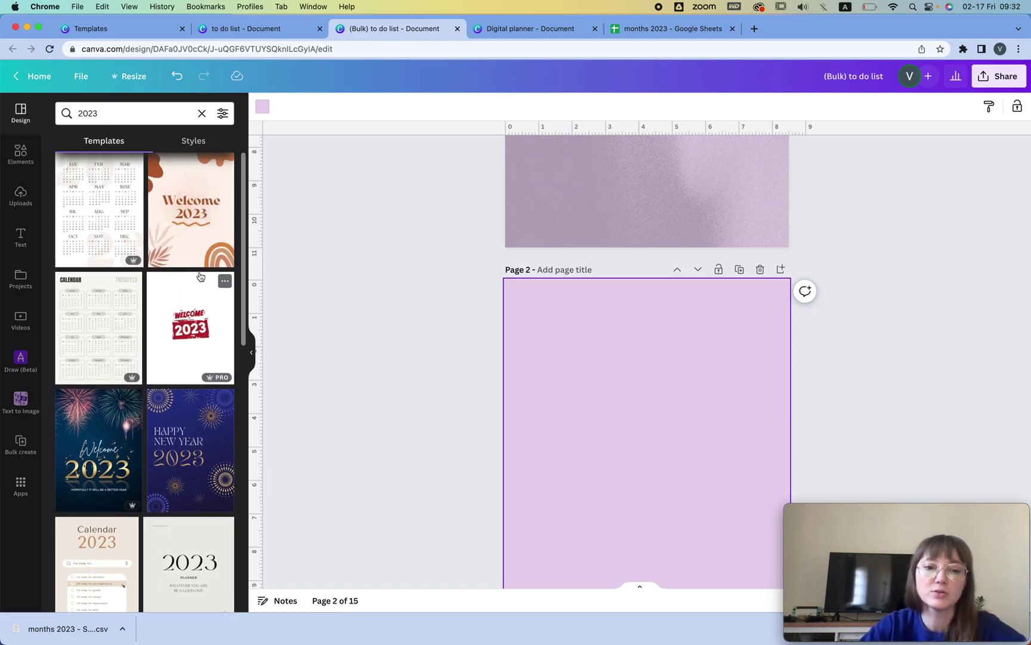
click(95, 198)
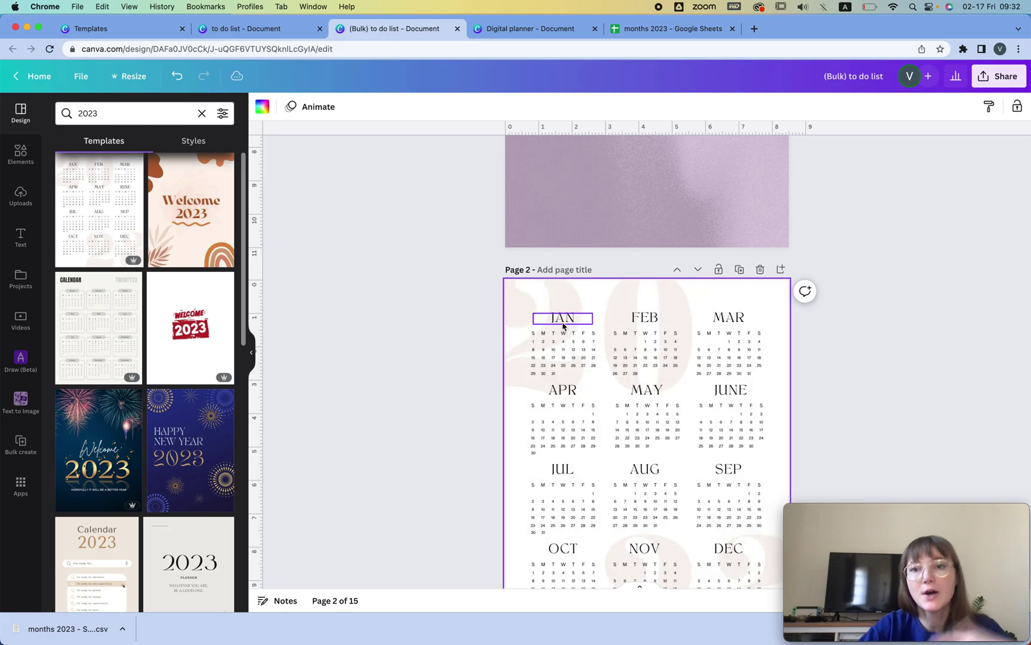
- Try removing the large pale "23" text behind the calendar months, and undo the deletion
scroll(651, 330, down, 5)
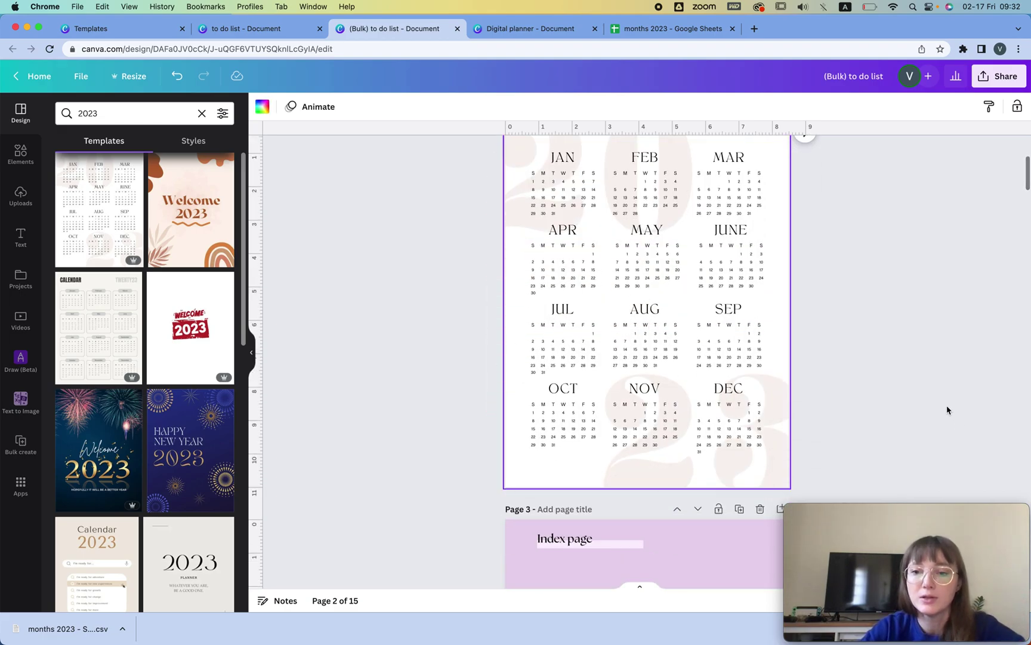
click(783, 411)
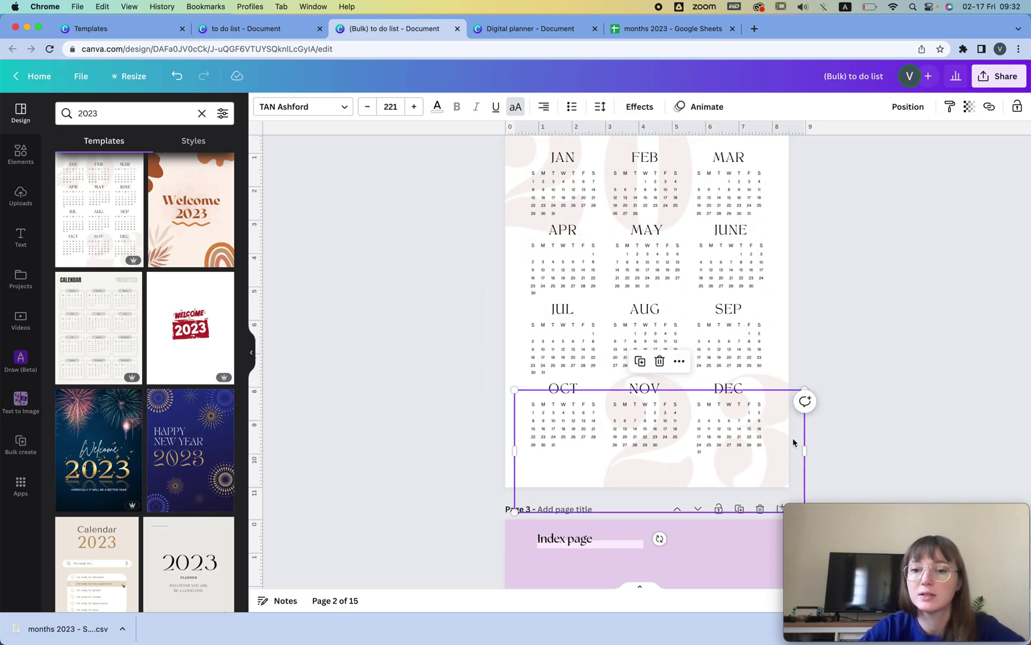
key(BackSpace)
scroll(691, 335, up, 5)
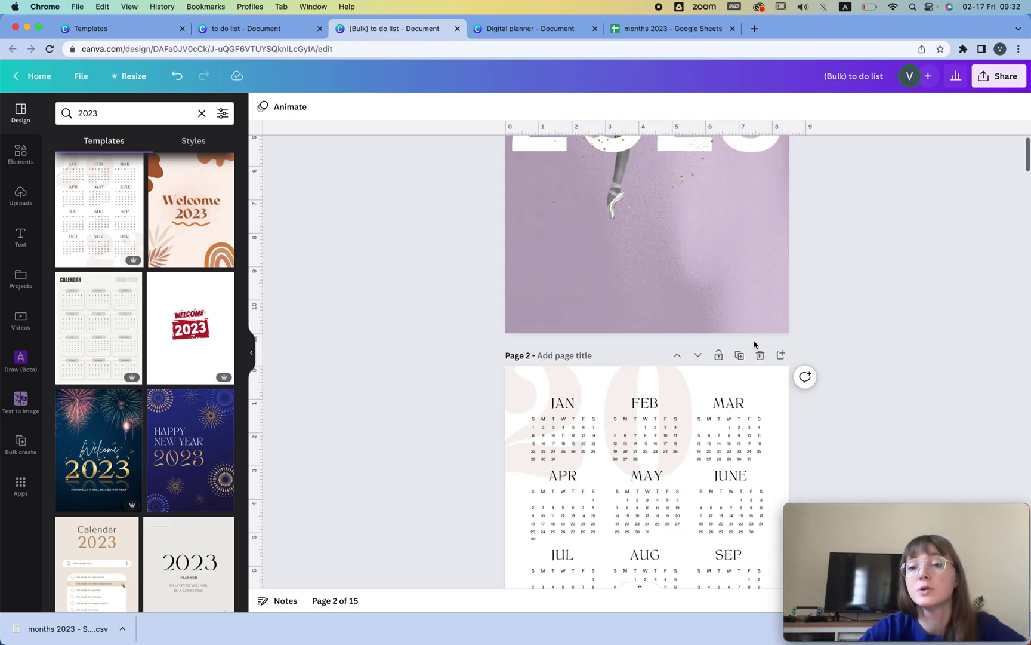
scroll(758, 341, down, 2)
click(517, 259)
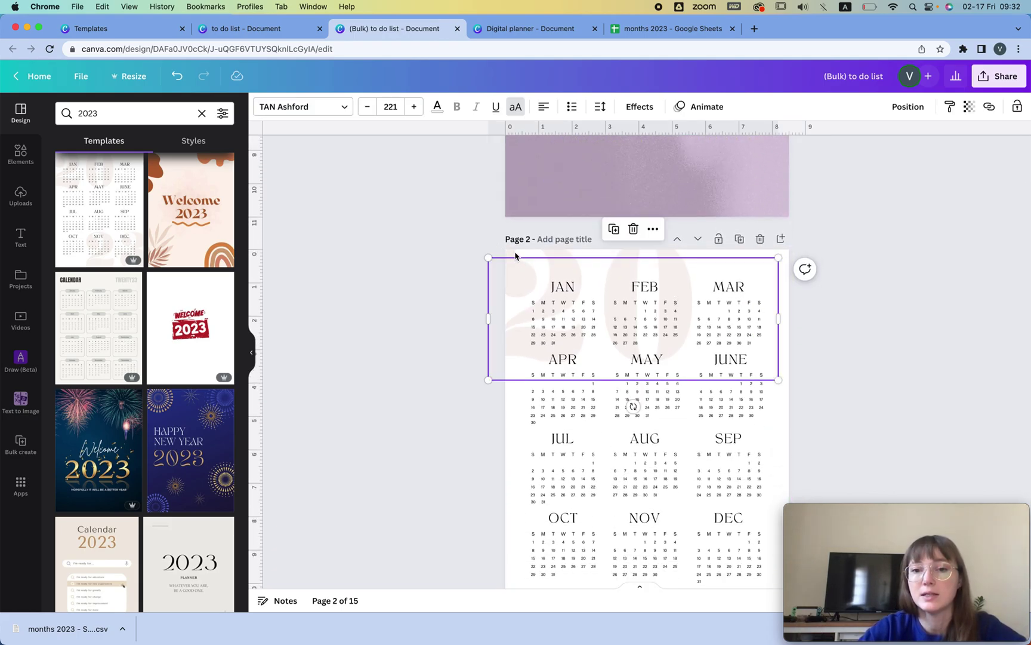
double_click(524, 261)
key(super+z)
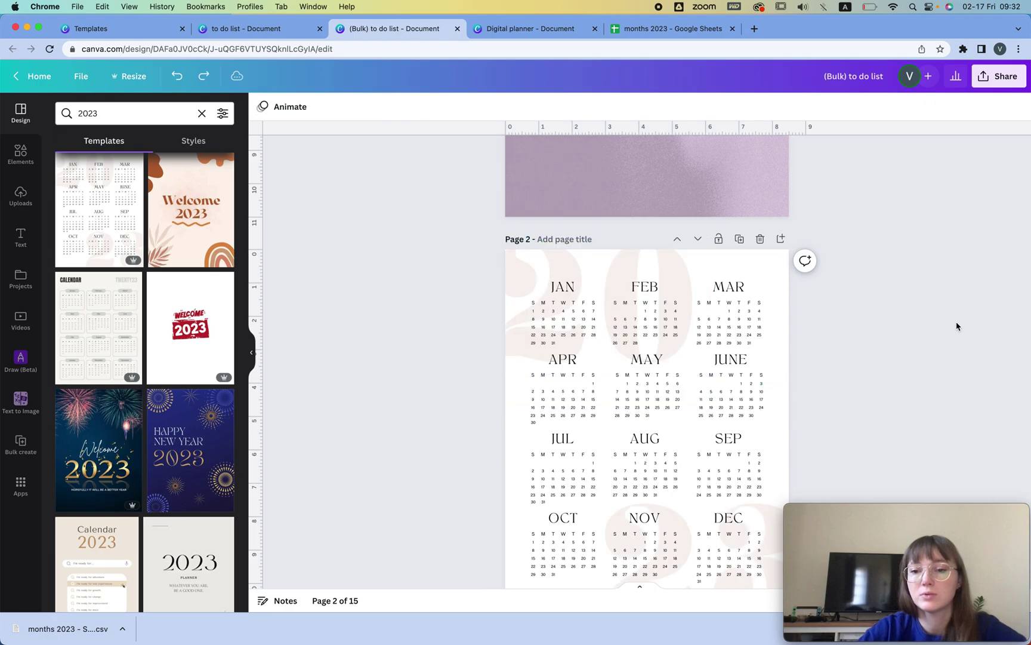
- Review the order and look of the cover, yearly calendar, index and January pages
scroll(739, 334, up, 5)
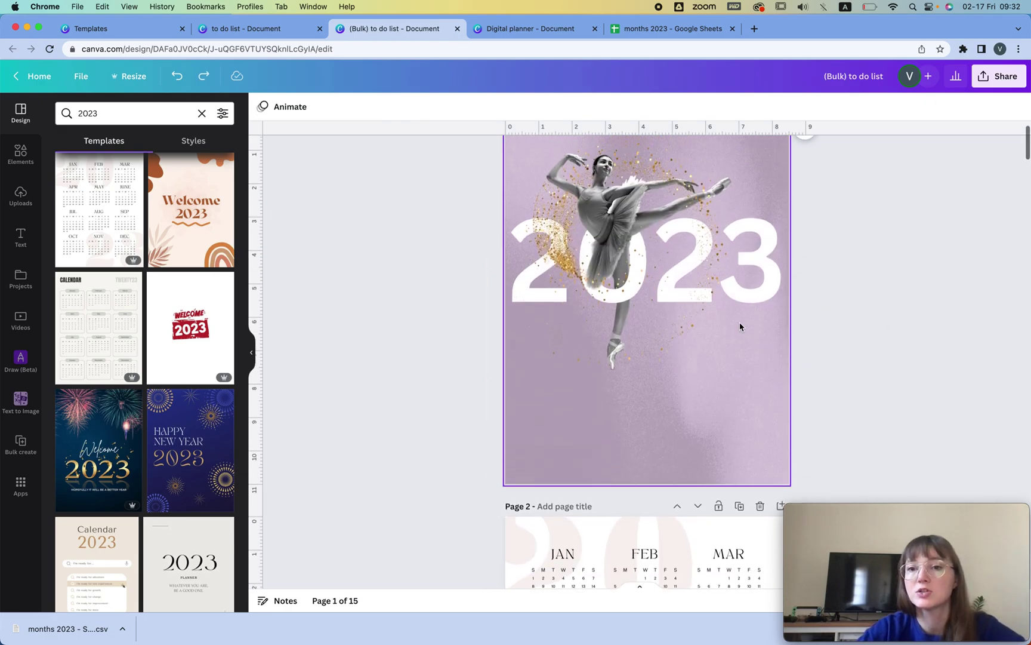
scroll(740, 326, down, 5)
scroll(741, 325, down, 10)
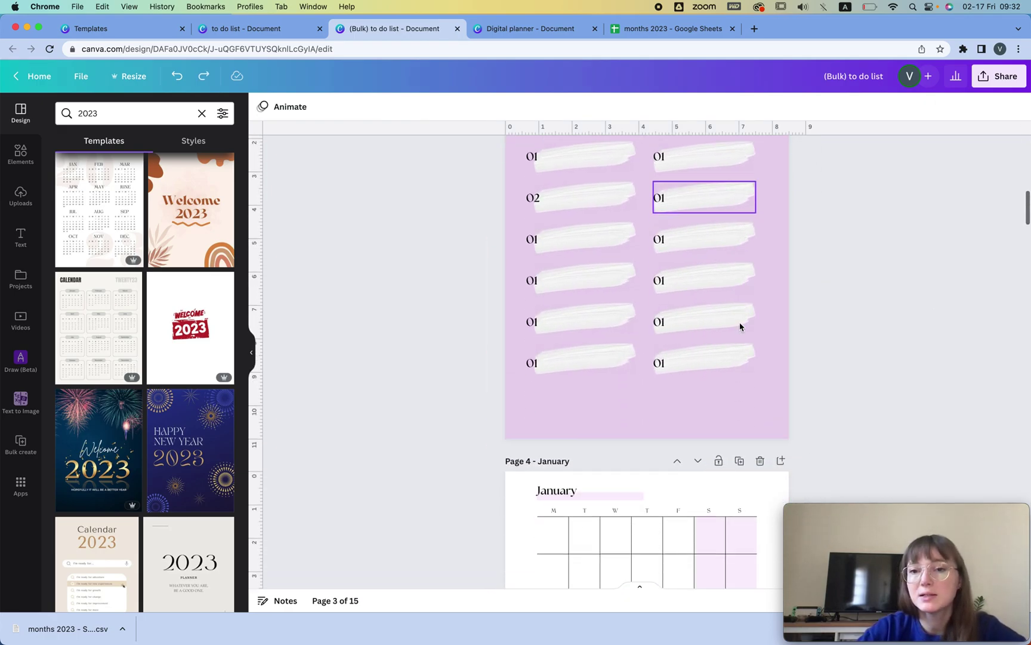
scroll(741, 326, down, 2)
scroll(739, 324, up, 15)
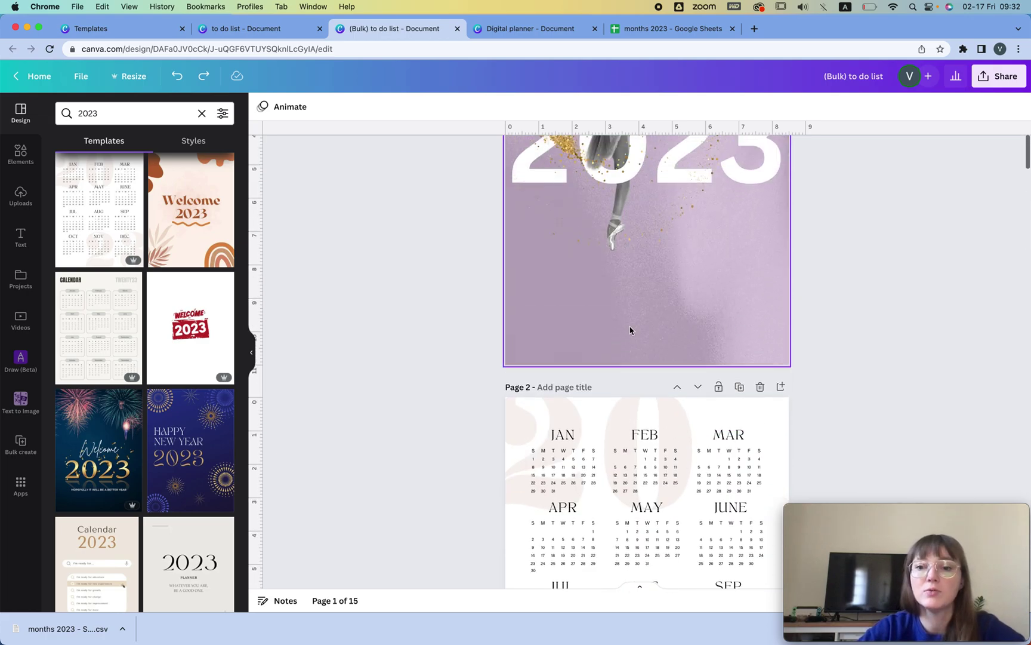
scroll(624, 330, down, 4)
scroll(751, 274, up, 4)
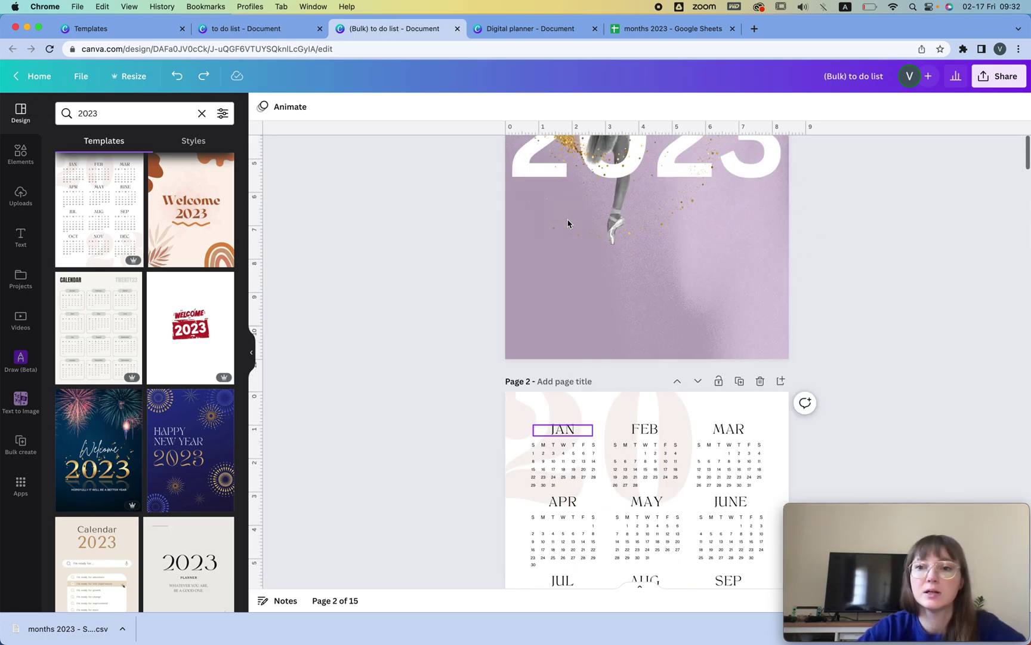
scroll(569, 224, down, 1)
scroll(568, 223, down, 6)
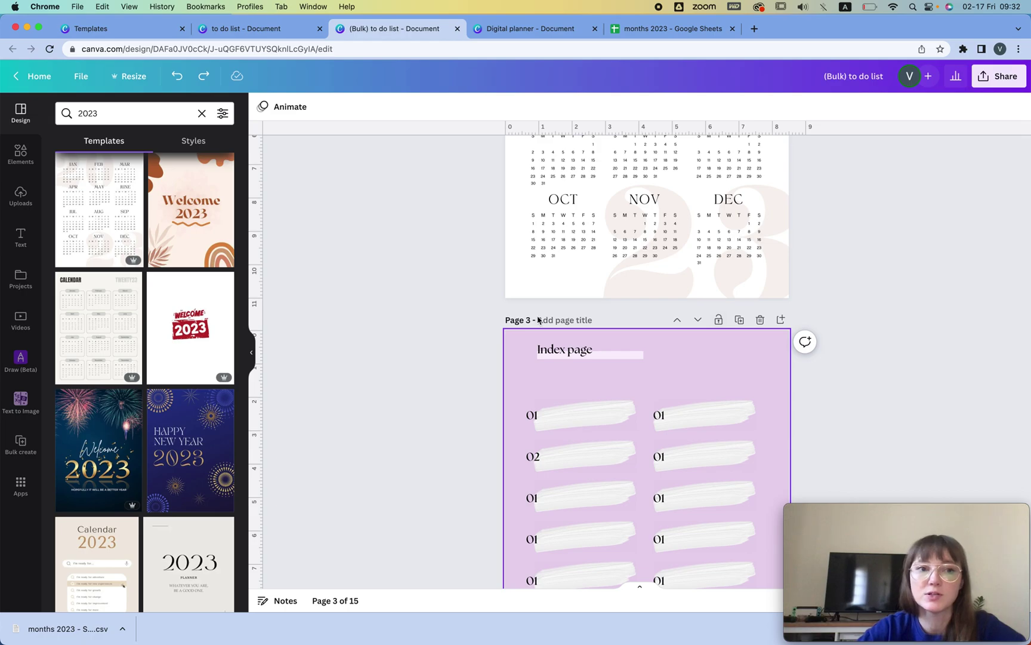
- Search the elements for "home icon" and restrict the results to graphics
click(20, 153)
click(100, 113)
text(h)
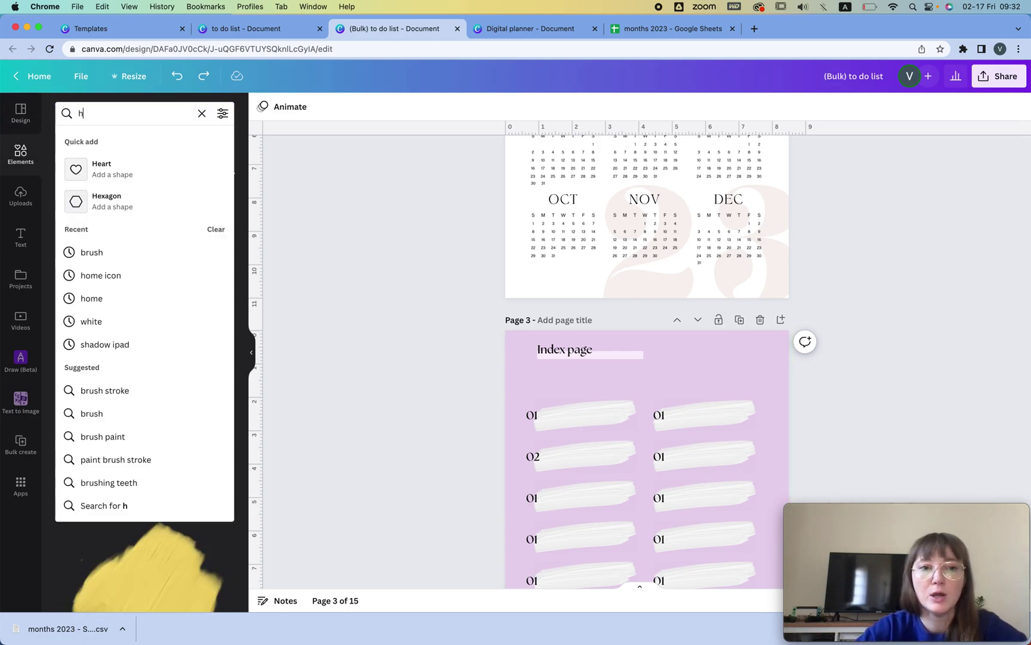
text(ome)
key(Return)
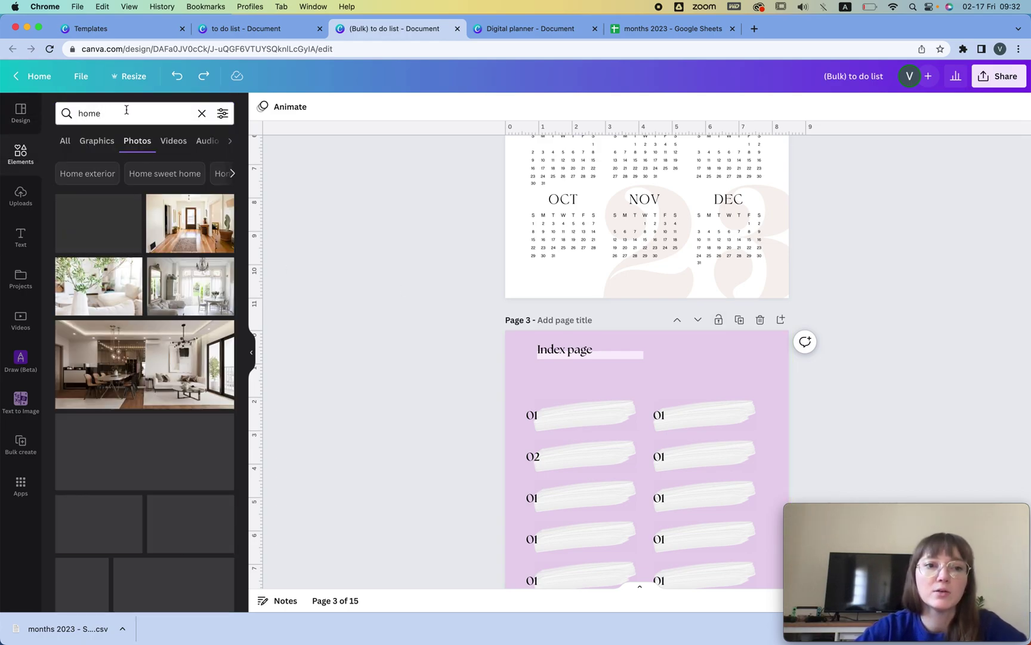
click(126, 110)
text(icon)
key(Return)
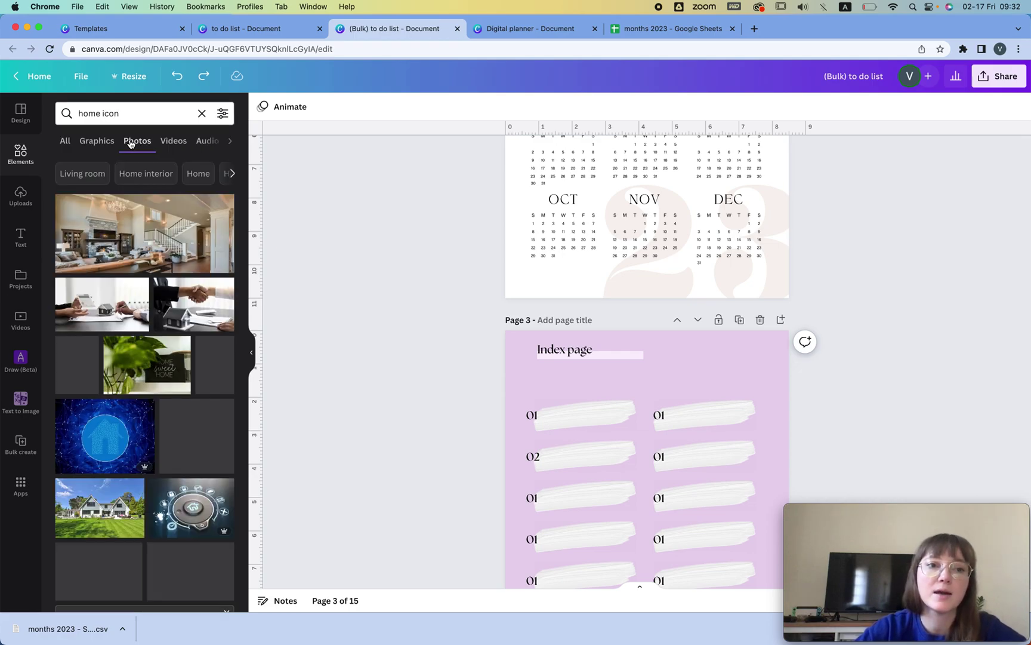
click(97, 140)
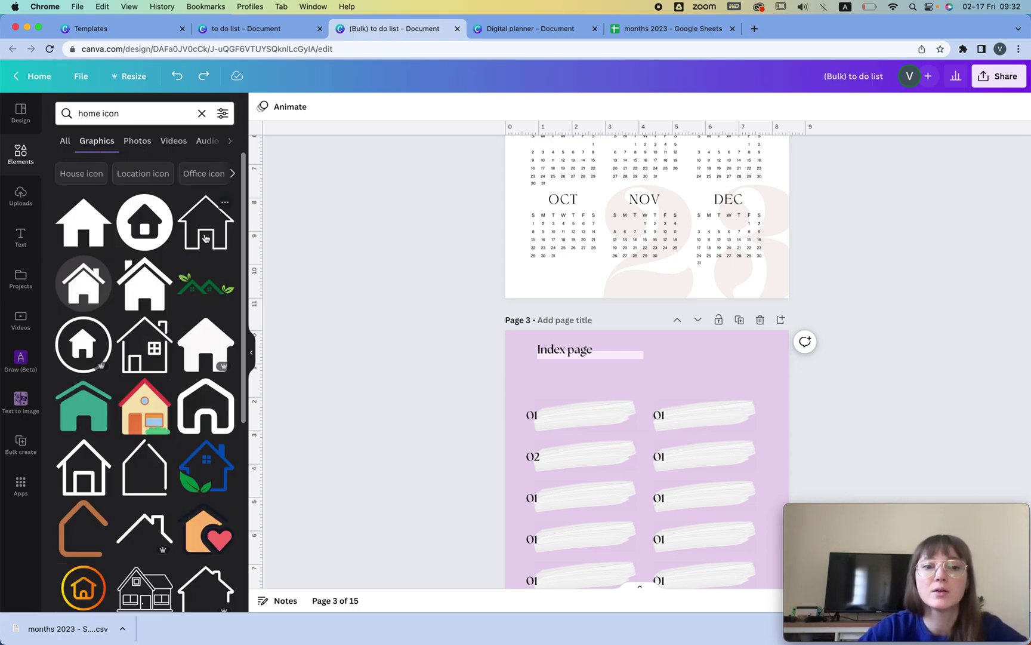
- Add the outlined house icon at small size in the index page's upper-right corner and link it to page "3 - Untitled"
click(205, 238)
drag(704, 458, 643, 495)
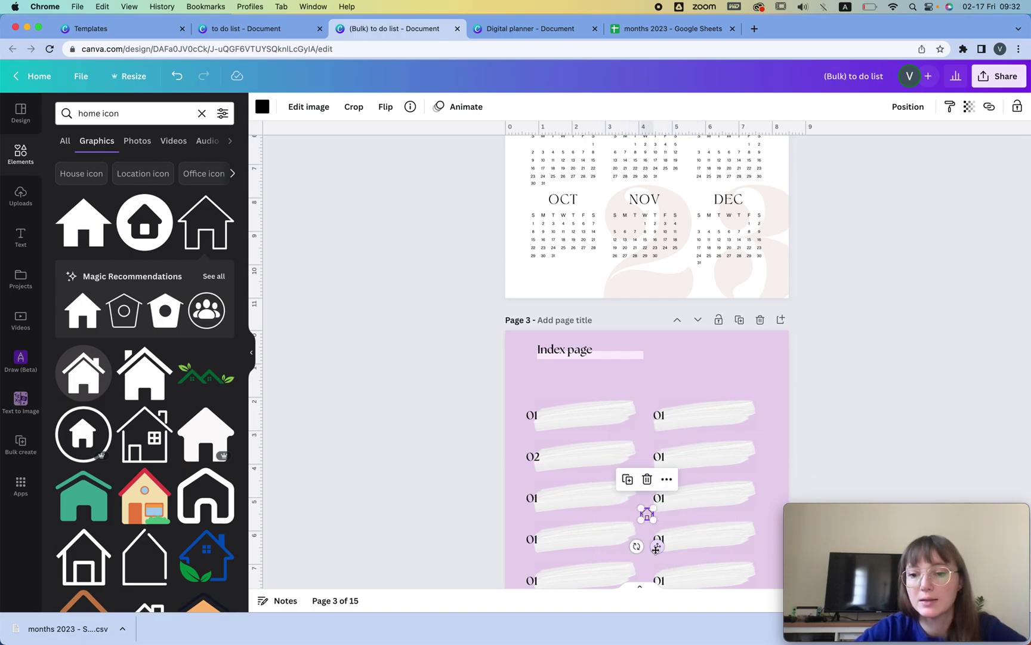
drag(656, 550, 783, 383)
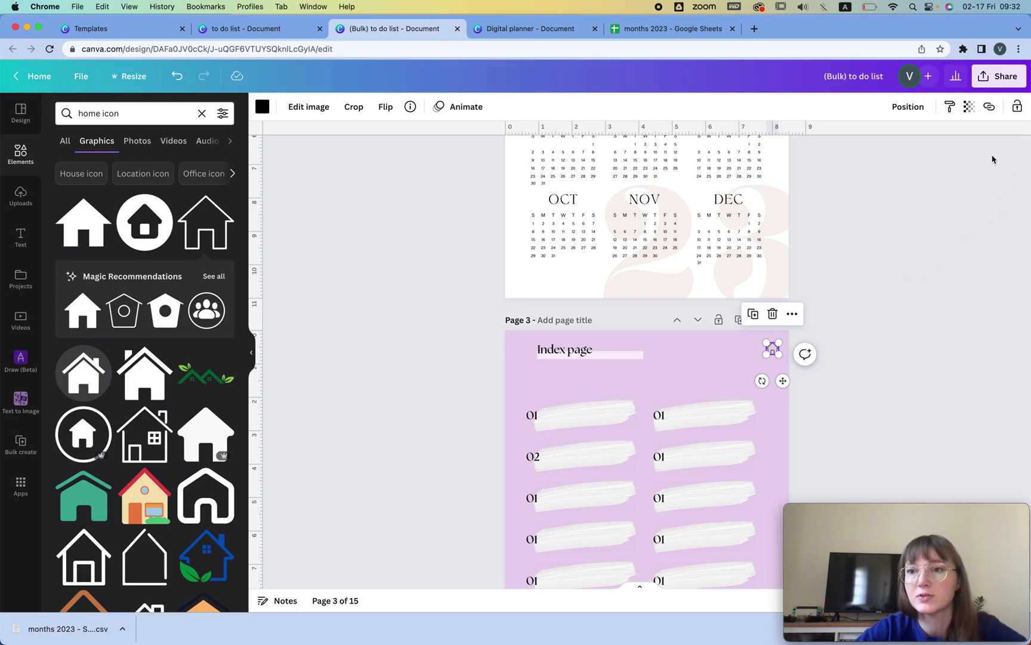
click(990, 108)
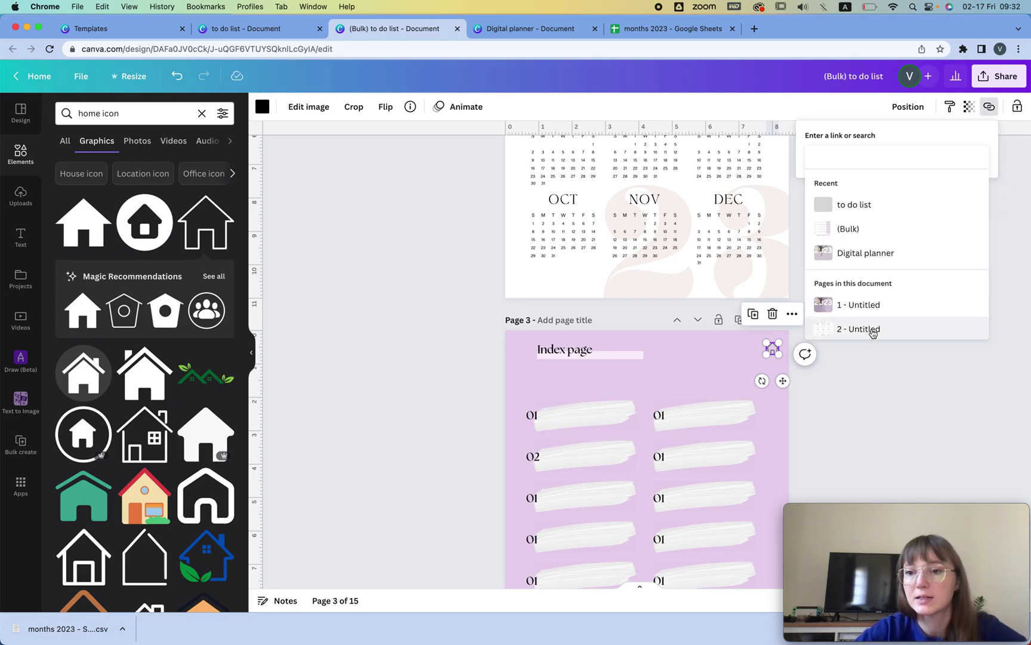
scroll(873, 332, down, 2)
click(860, 305)
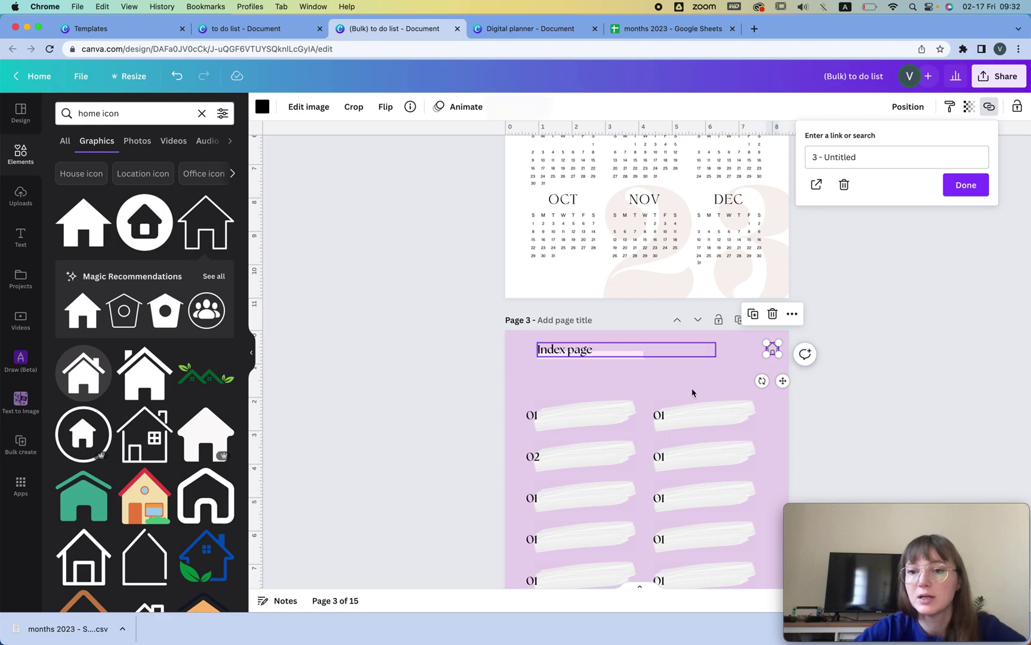
- Move the index page ahead of the yearly calendar, directly after the cover
click(678, 320)
click(678, 320)
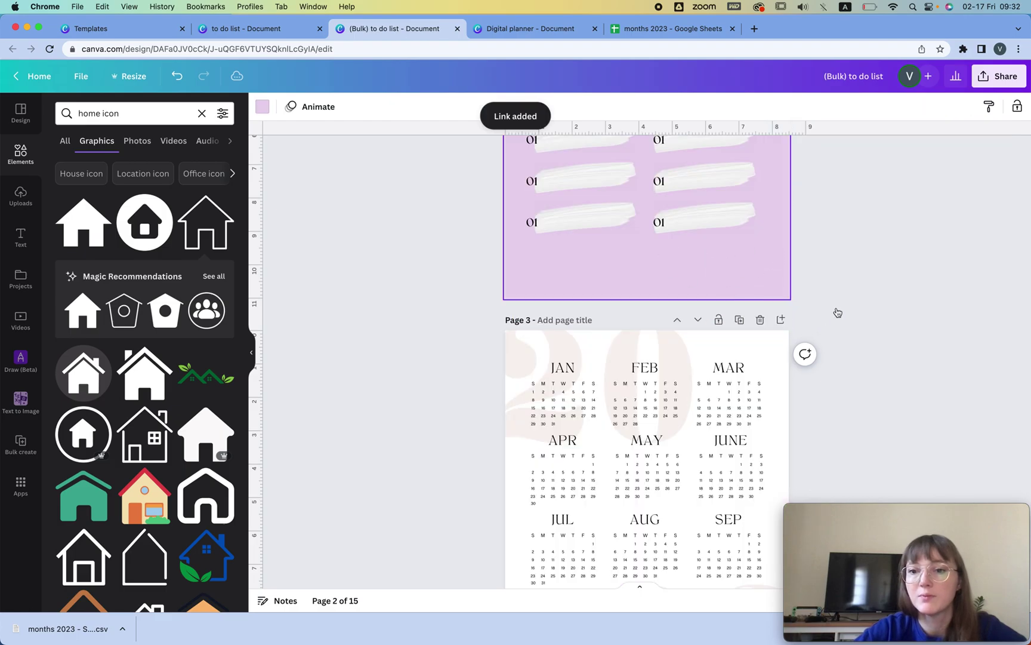
scroll(836, 306, up, 10)
scroll(799, 301, down, 3)
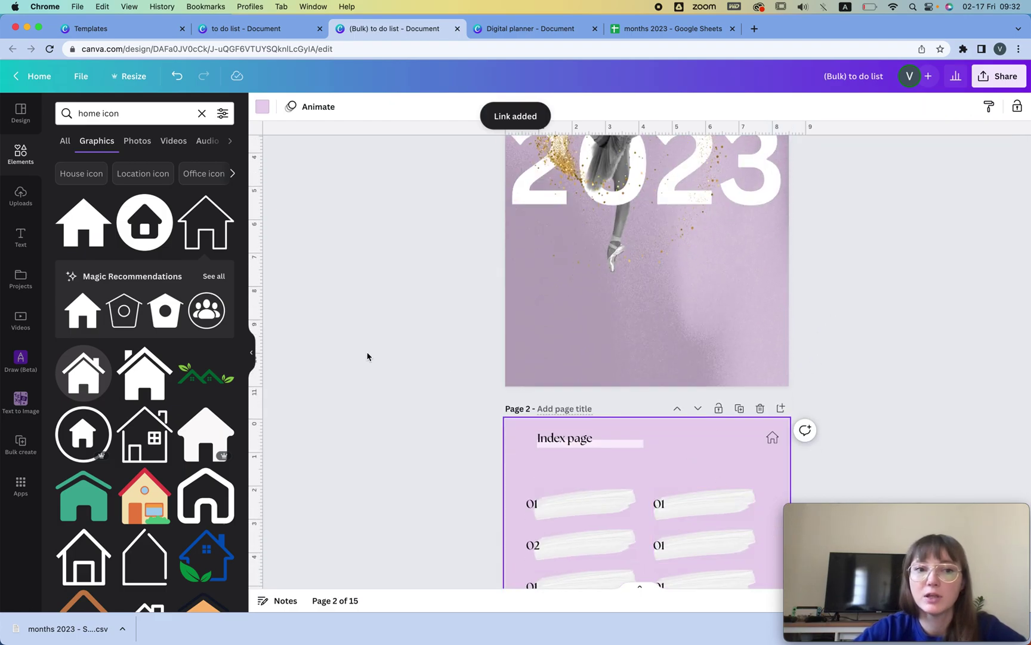
scroll(760, 357, down, 3)
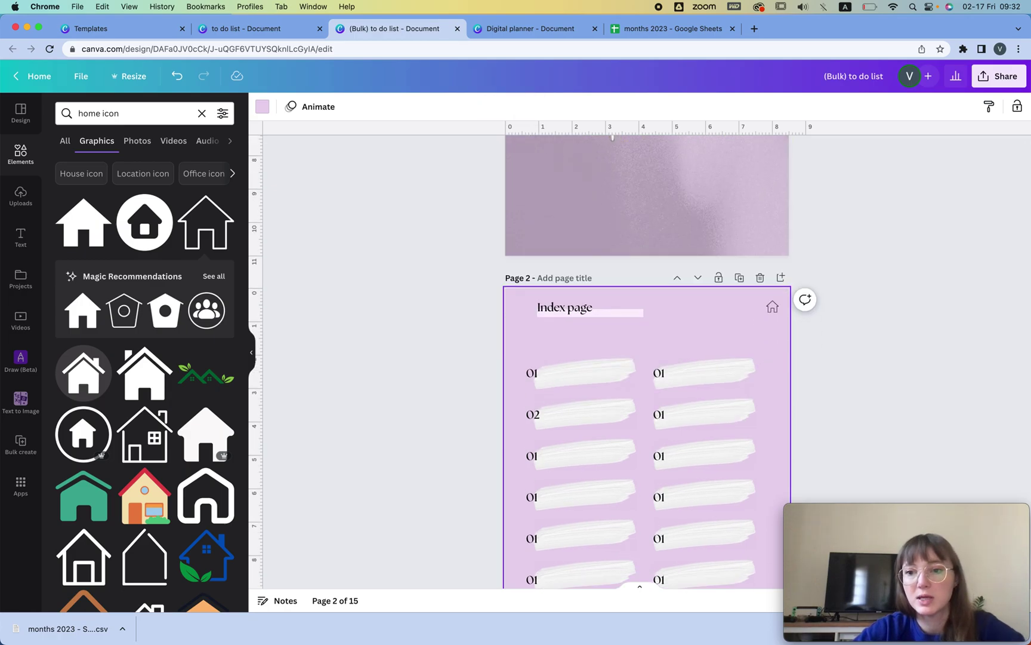
- Add a tiny black circle just beneath the house icon on the index page
key(c)
drag(688, 427, 659, 460)
drag(658, 509, 780, 373)
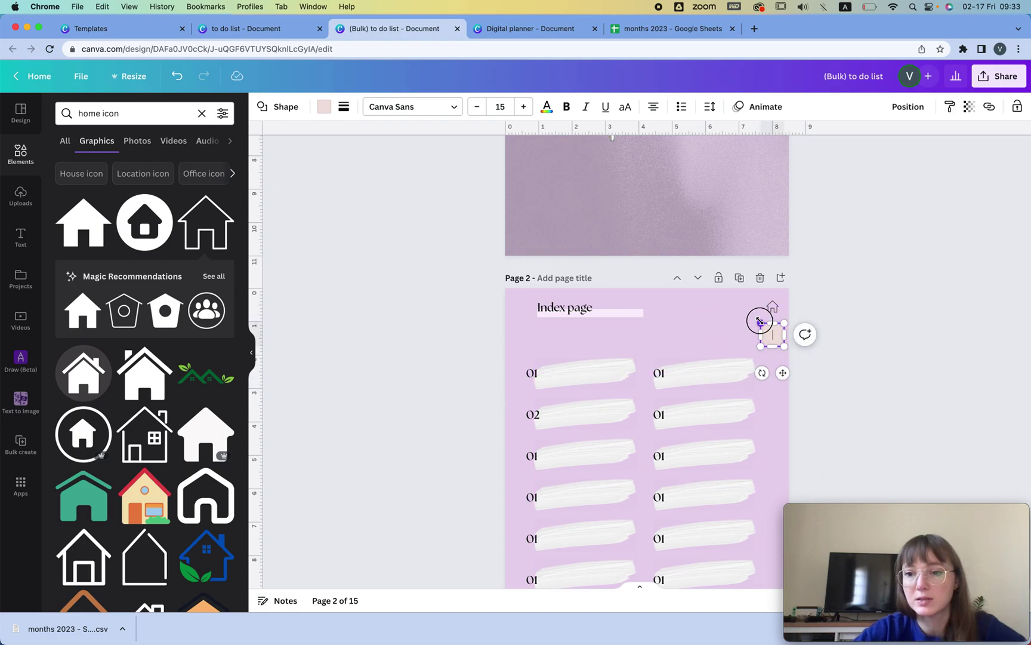
drag(759, 321, 771, 335)
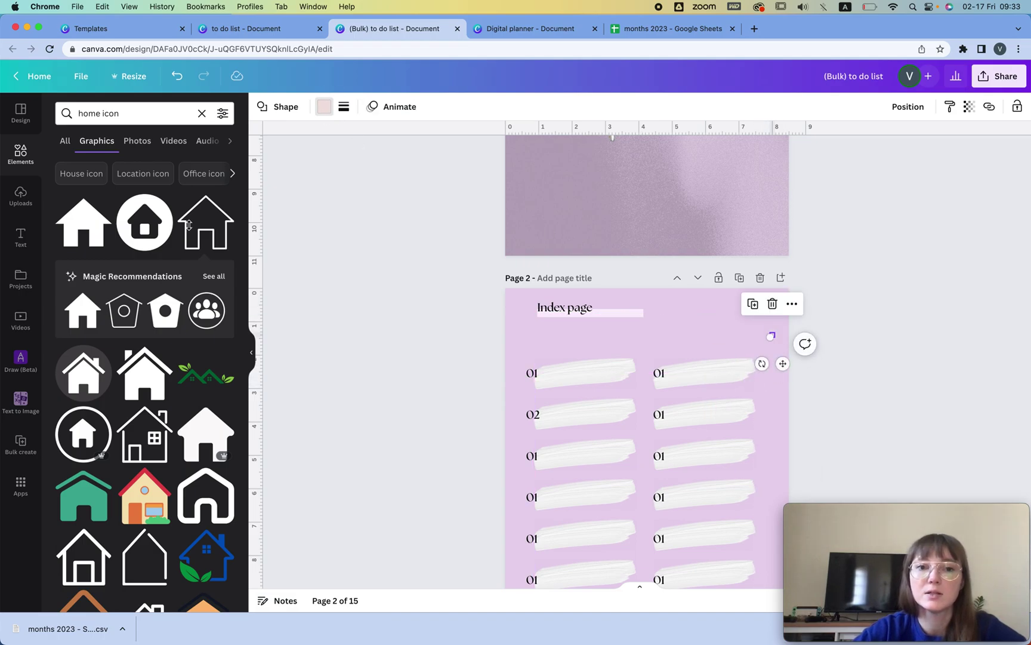
click(142, 171)
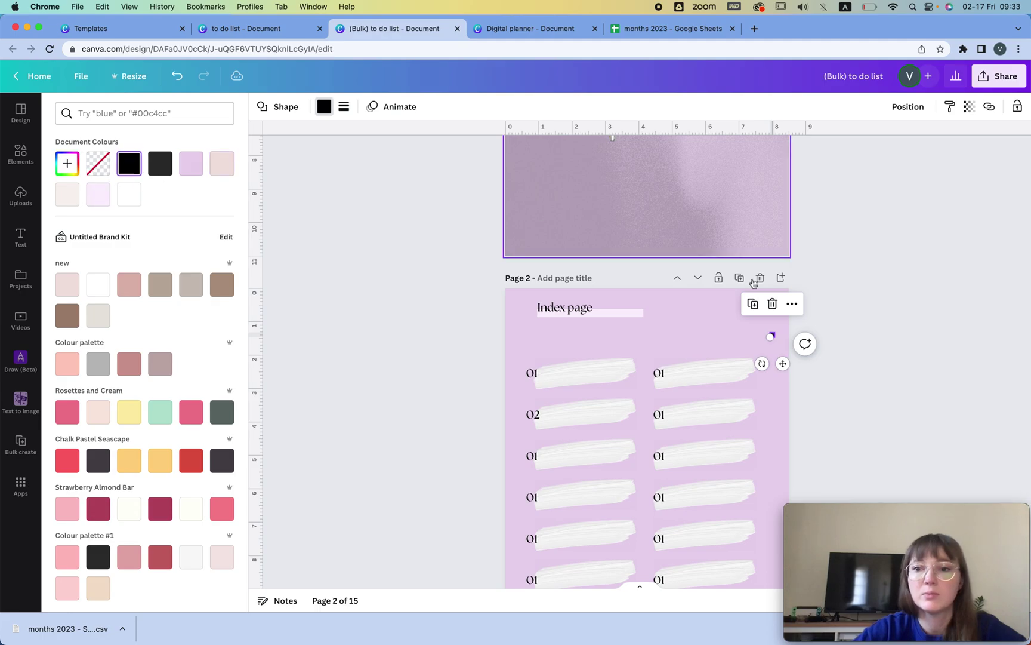
click(906, 340)
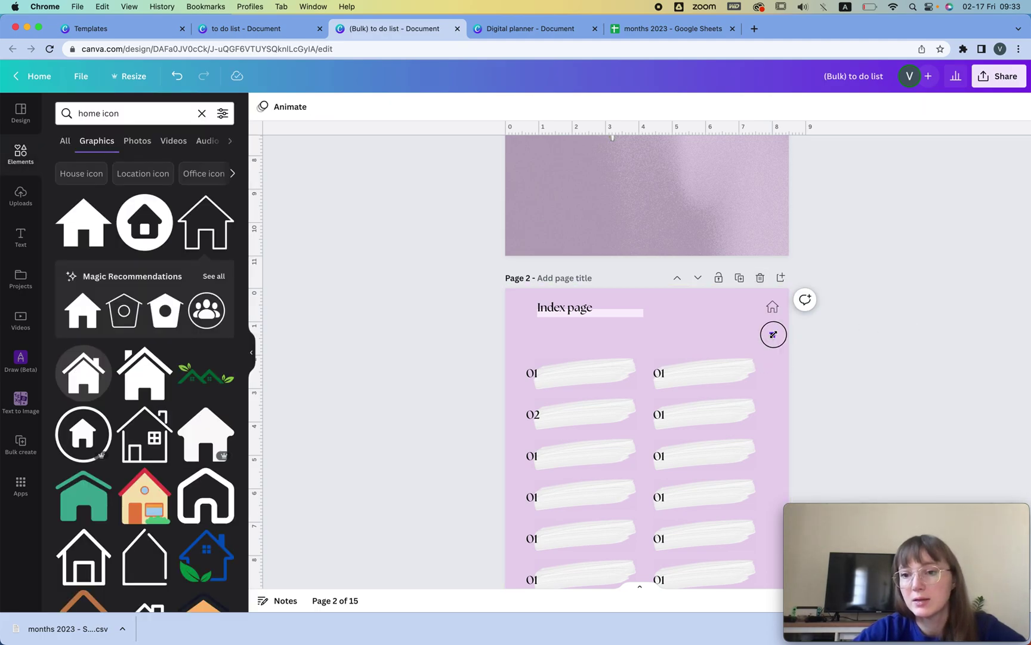
drag(776, 333, 773, 326)
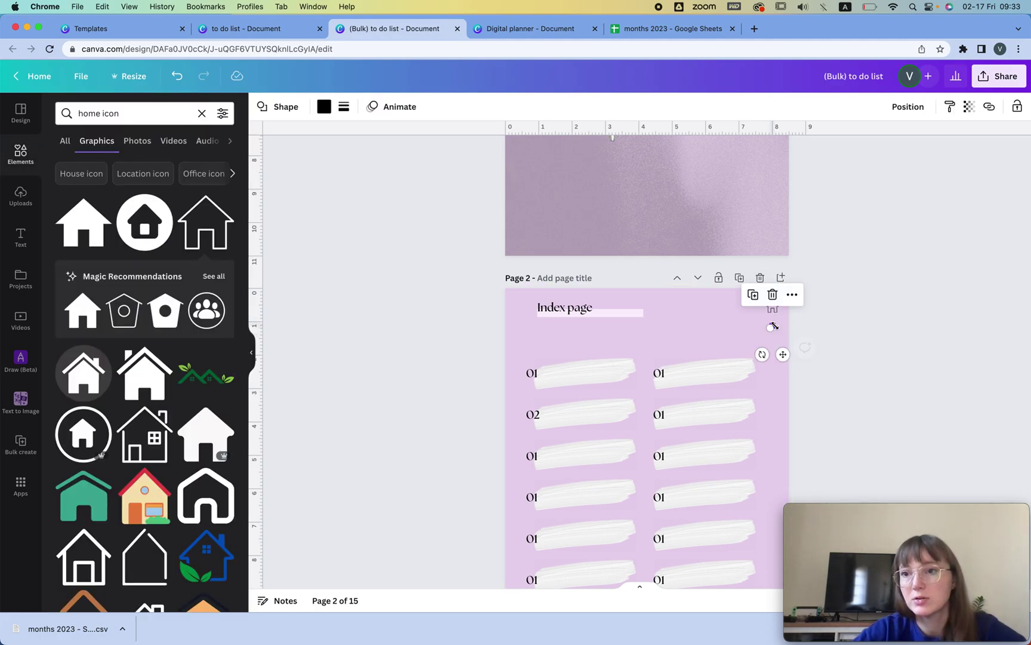
- Link the small black circle under the house icon to a page in this document
click(988, 107)
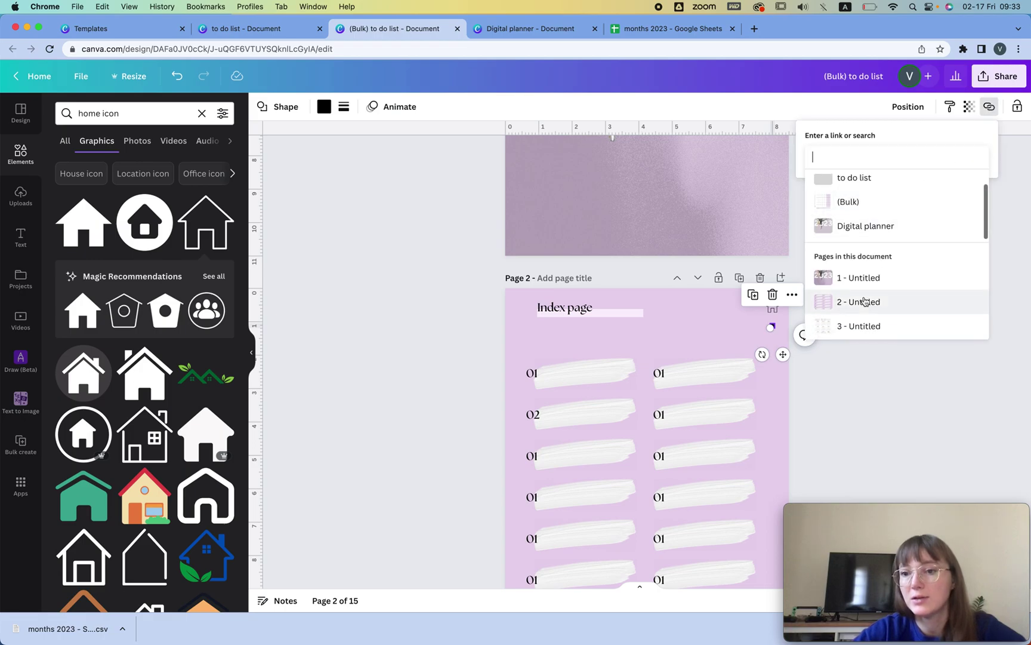
scroll(862, 301, down, 1)
click(854, 301)
click(953, 191)
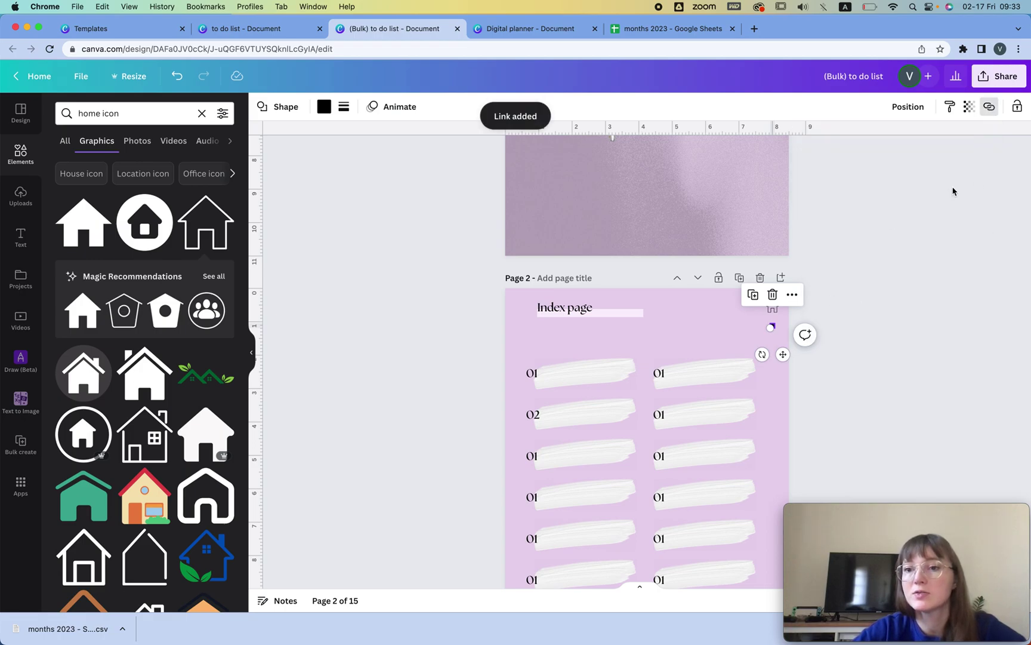
click(724, 296)
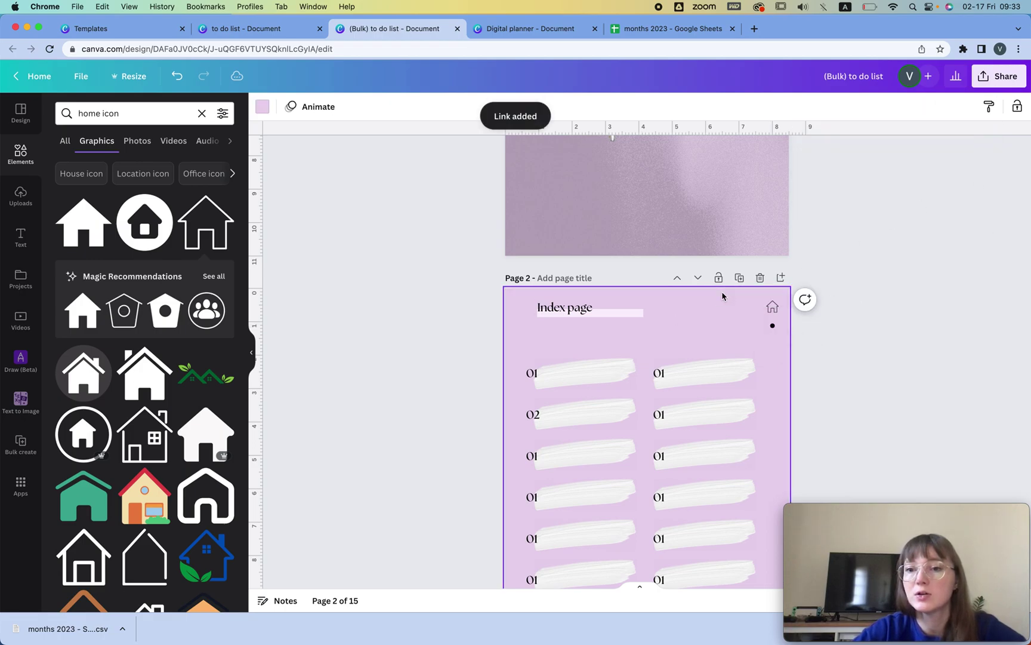
- Copy the linked house icon and black circle together and paste them onto the yearly calendar page
click(776, 376)
scroll(781, 376, down, 10)
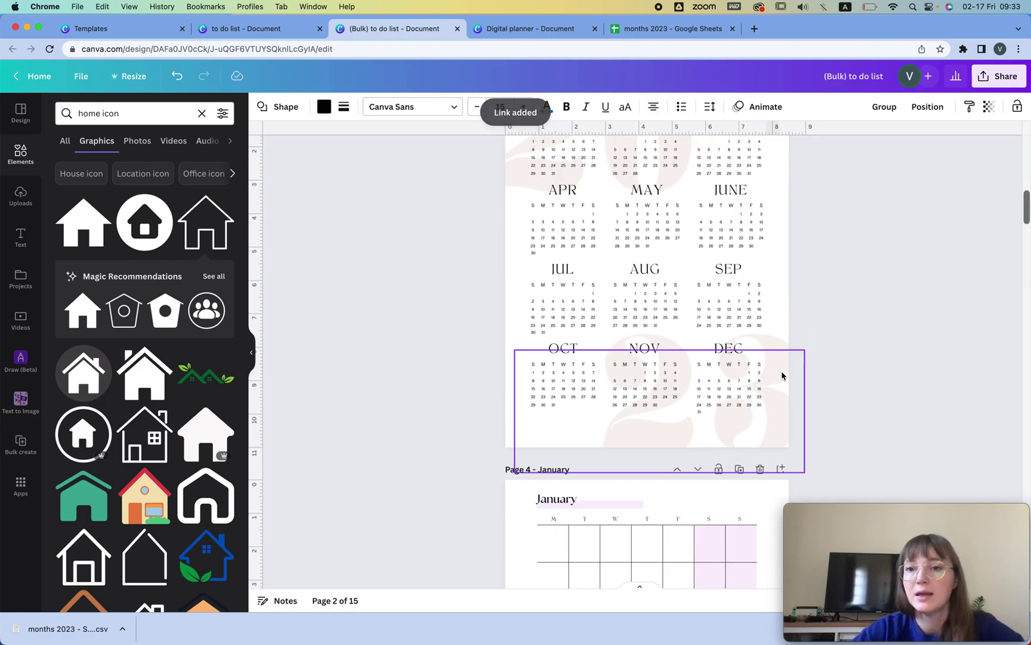
scroll(782, 374, up, 3)
click(774, 172)
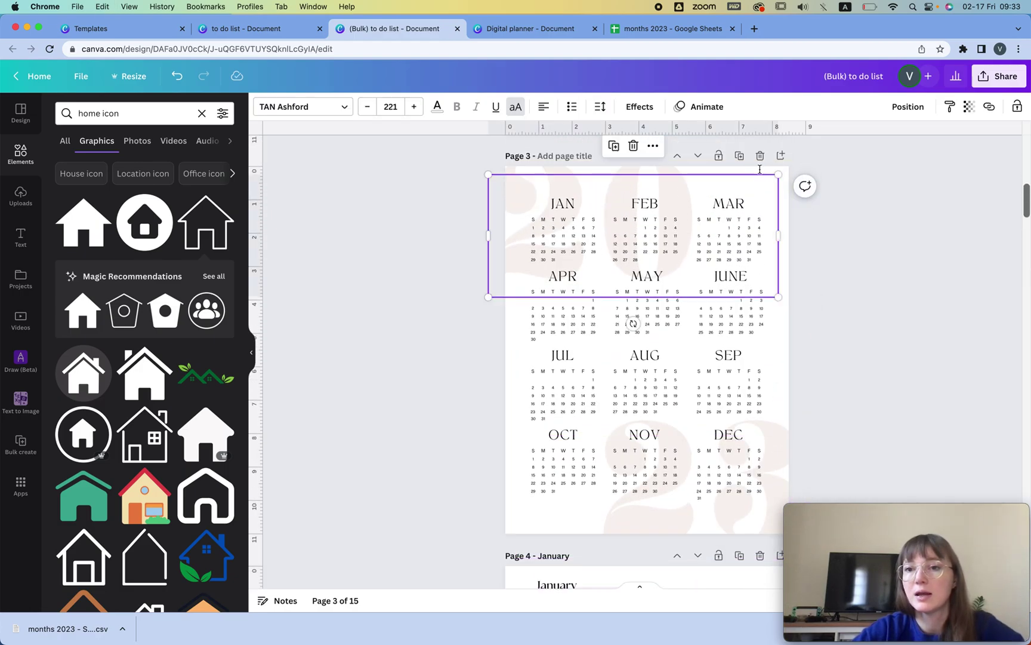
double_click(760, 170)
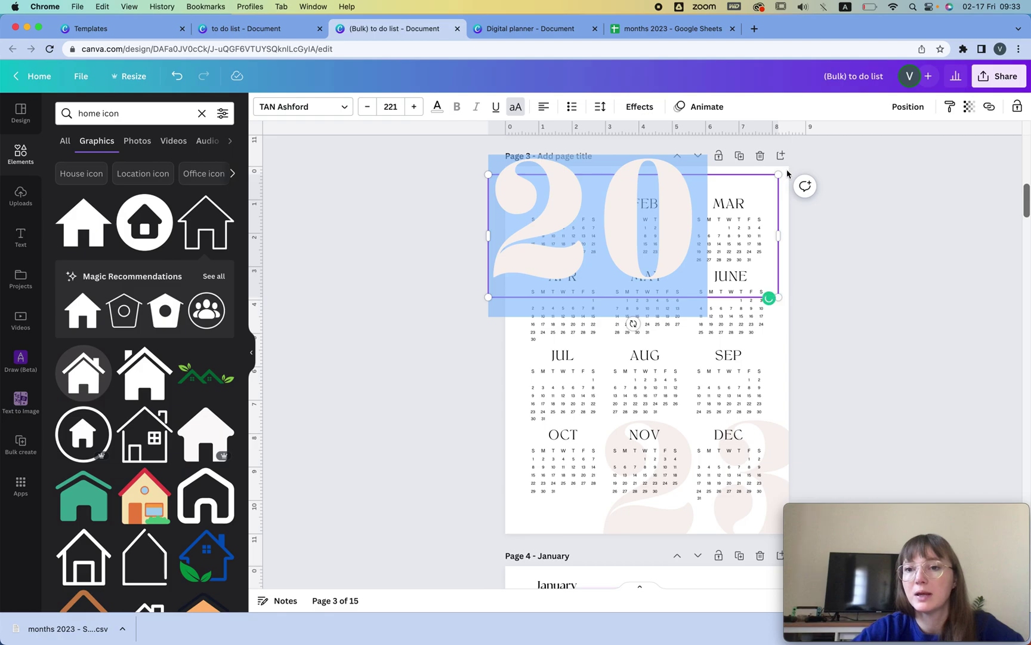
click(789, 364)
scroll(784, 367, down, 5)
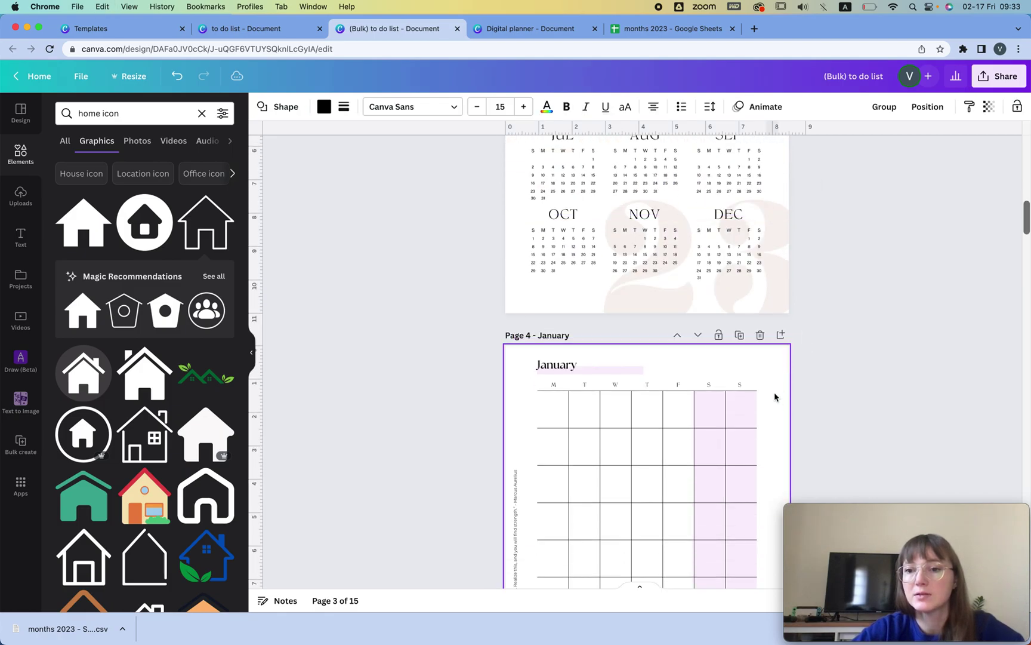
- Paste the linked house icon and black circle onto the January and February pages
click(776, 397)
click(772, 368)
scroll(849, 412, down, 5)
click(764, 454)
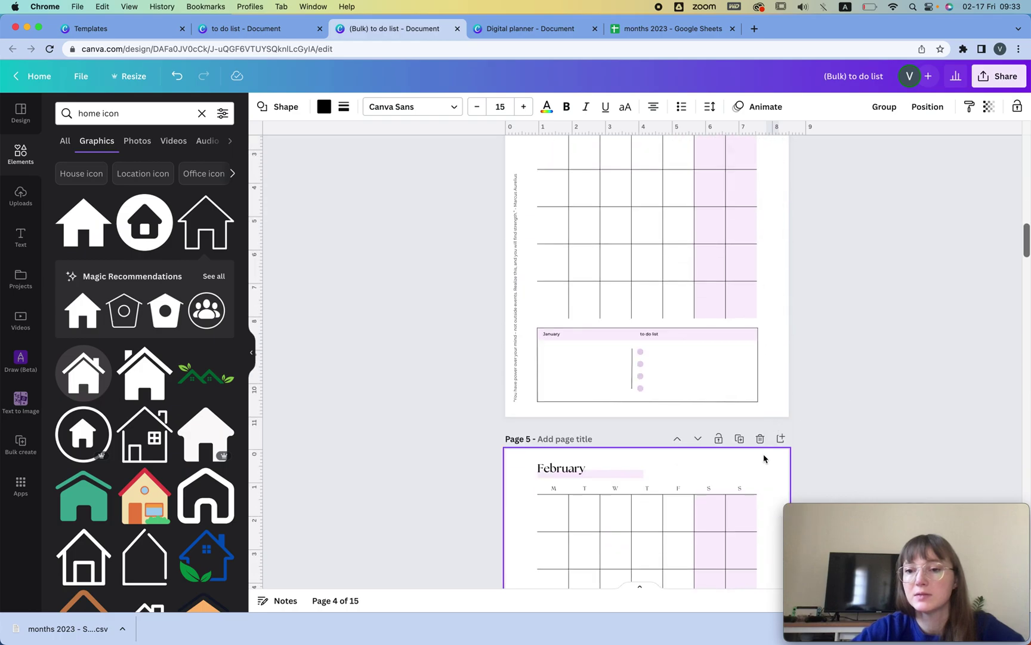
key(ctrl+v)
scroll(859, 432, down, 4)
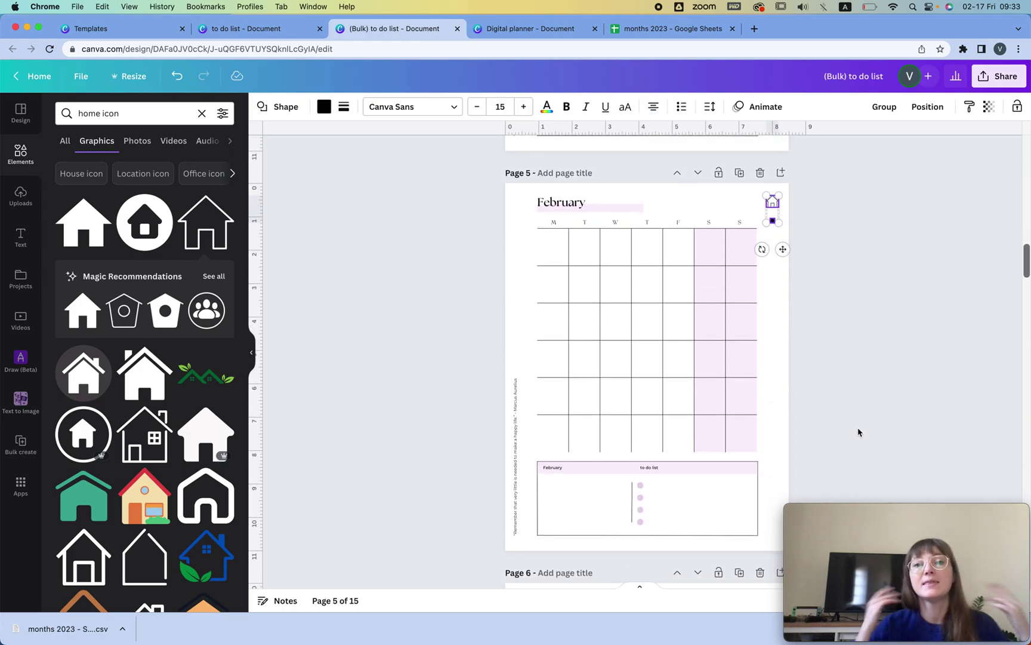